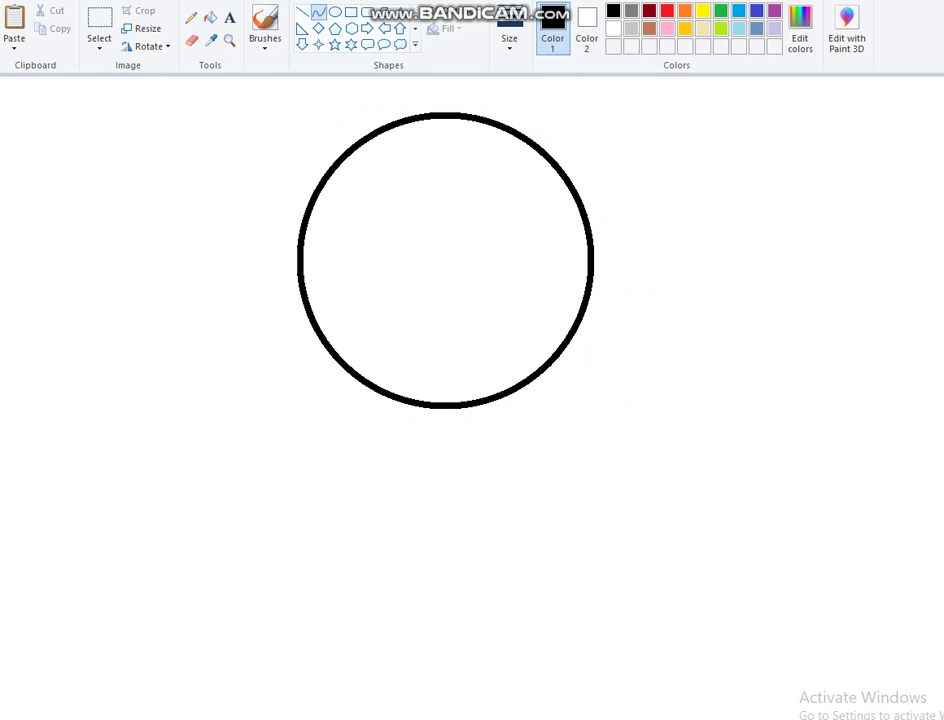
Select the black circle with a rectangular selection and move it down toward the middle of the canvas
click(99, 28)
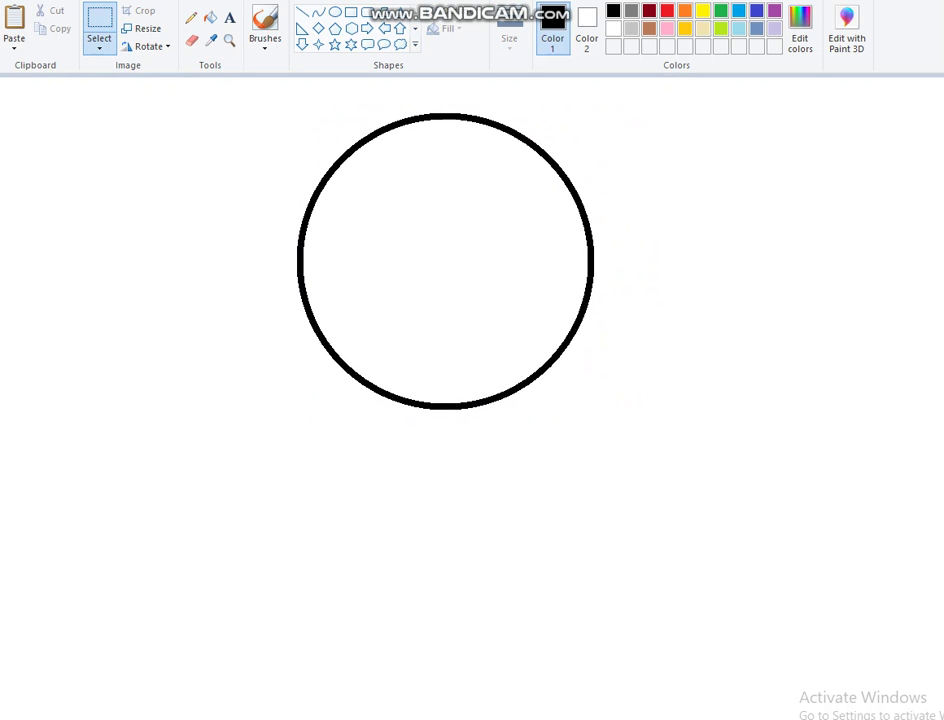
drag(655, 197, 232, 88)
drag(446, 262, 434, 386)
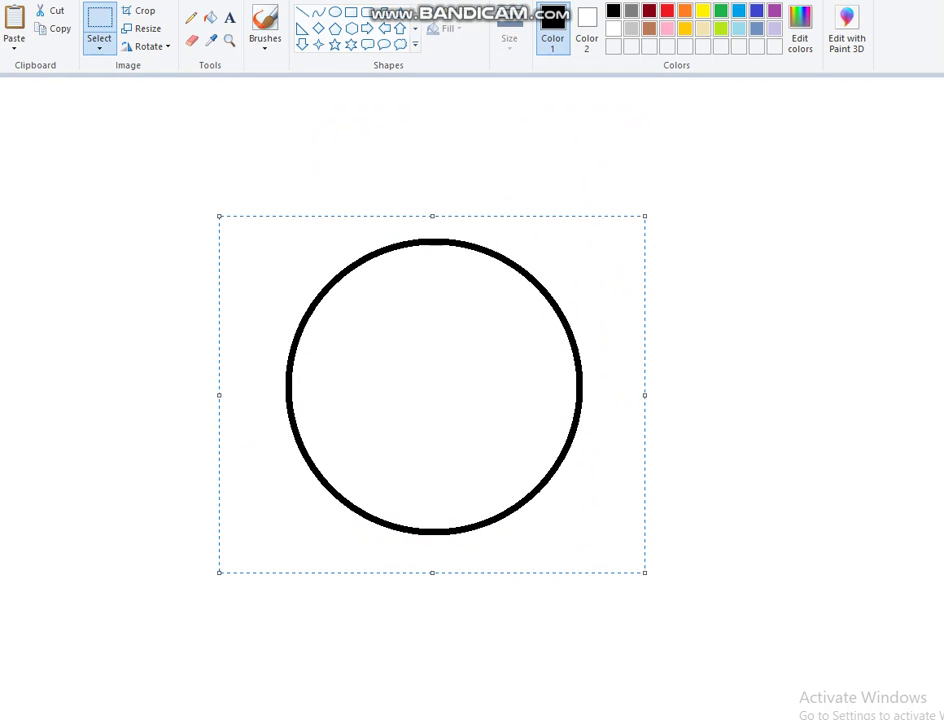
Draw a tall black arch with the Curve tool at the circle's upper-right edge, discarding the extra curve drawn beside it
click(318, 12)
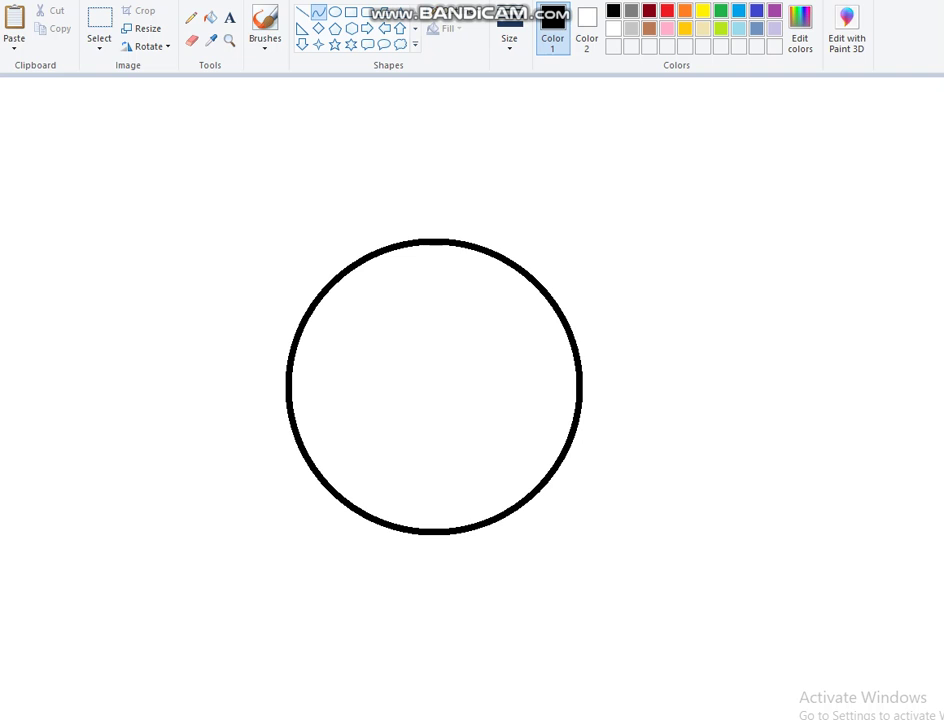
drag(670, 192, 715, 45)
drag(765, 0, 795, 0)
drag(728, 36, 489, 69)
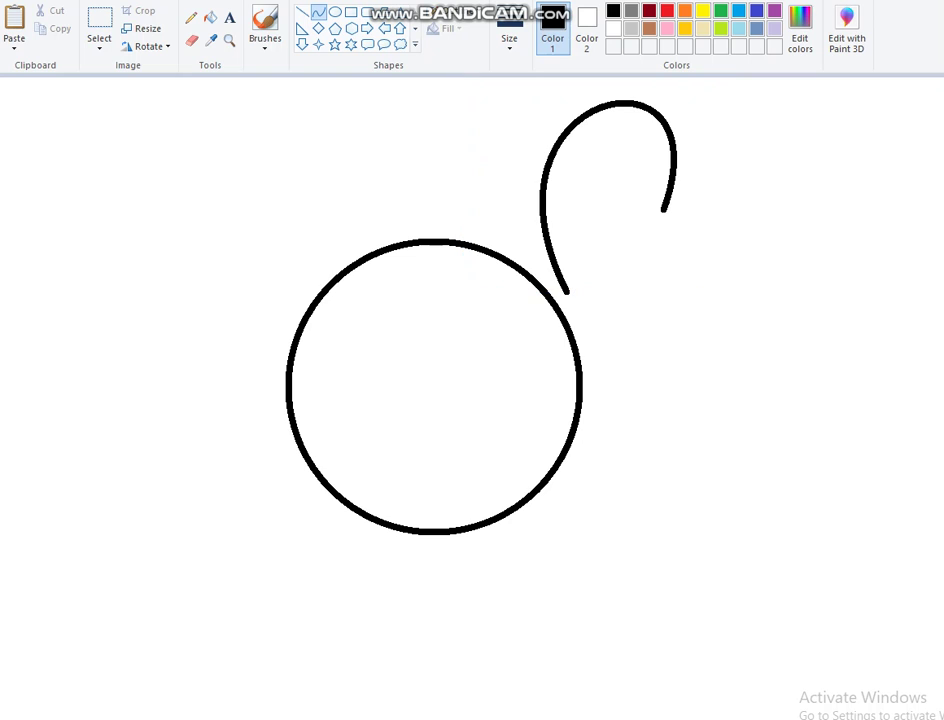
drag(620, 245, 600, 400)
key(ctrl+z)
Copy the arch above the circle's upper right with a free-form selection and paste a duplicate
click(99, 47)
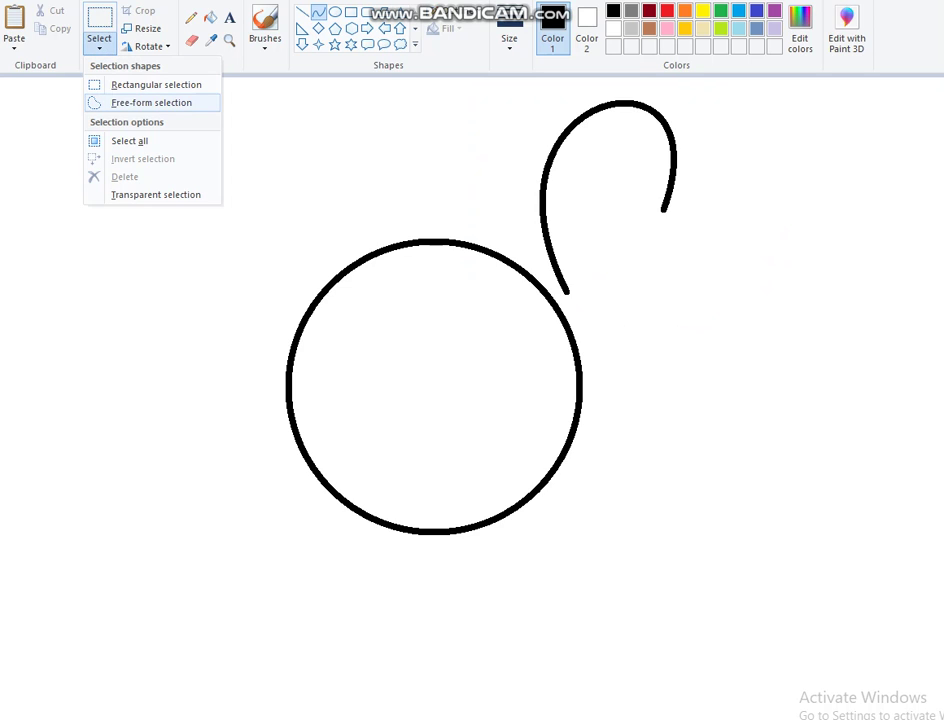
click(150, 101)
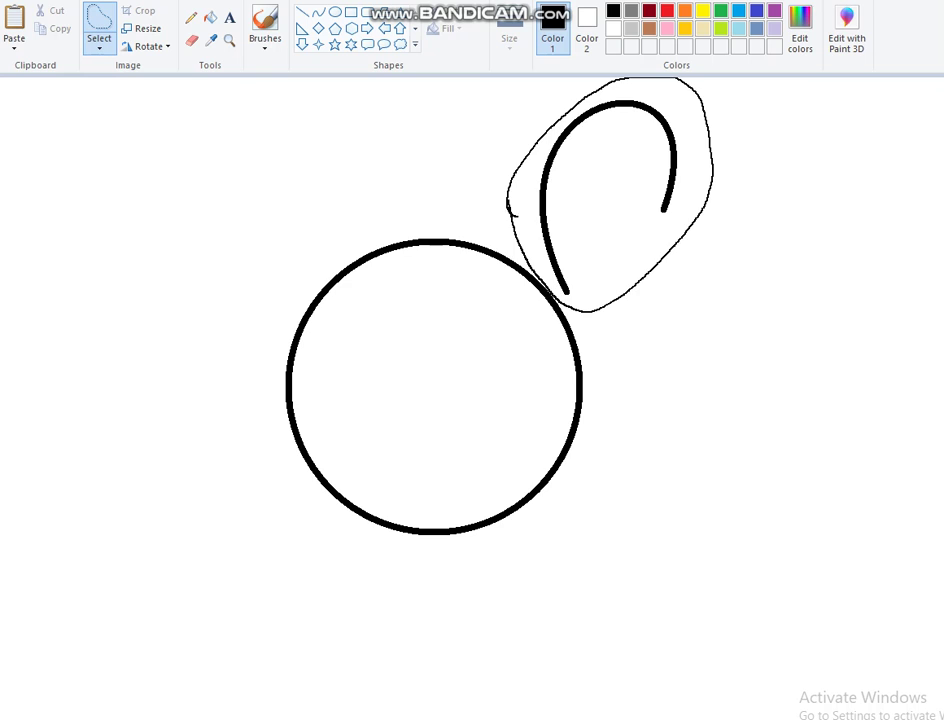
right_click(518, 215)
click(556, 244)
click(14, 25)
Flip the pasted arch horizontally and place it in the empty area to the circle's upper left
drag(116, 151, 130, 183)
right_click(130, 183)
mouse_move(172, 320)
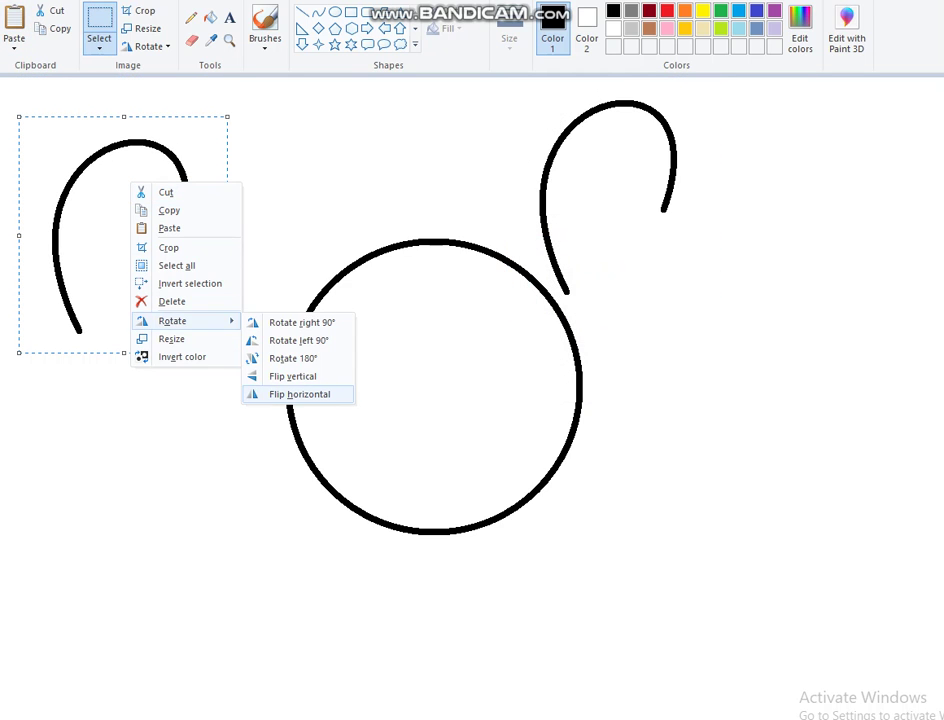
click(300, 394)
drag(149, 266, 180, 250)
right_click(180, 250)
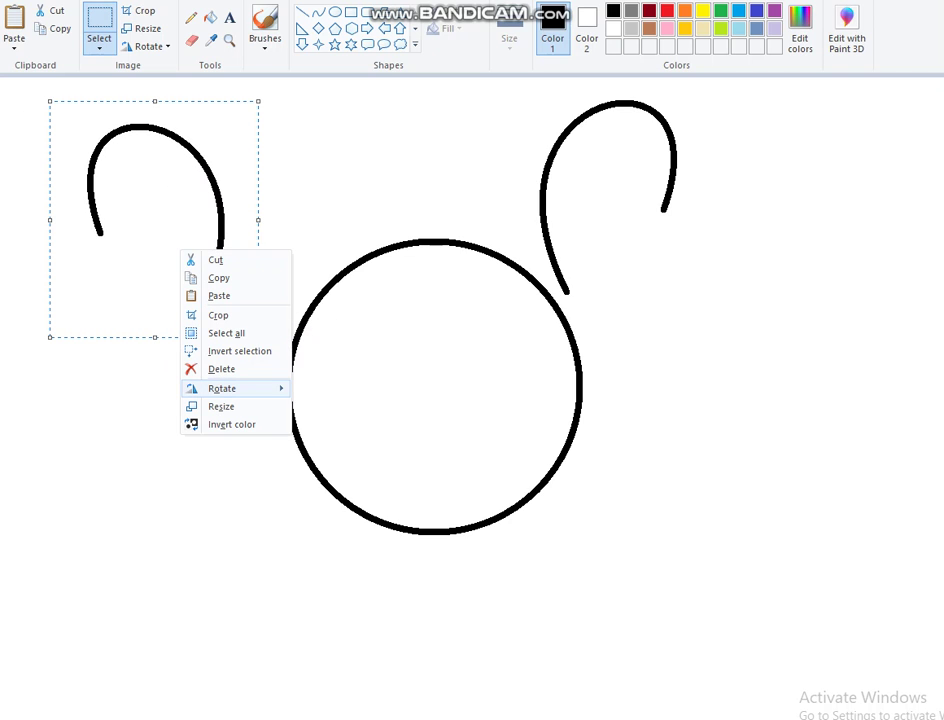
mouse_move(225, 388)
click(150, 287)
drag(150, 287, 177, 260)
Reselect the flipped arch with a free-form selection and move it against the circle's upper-left edge
click(99, 22)
click(99, 48)
click(150, 102)
drag(120, 90, 79, 172)
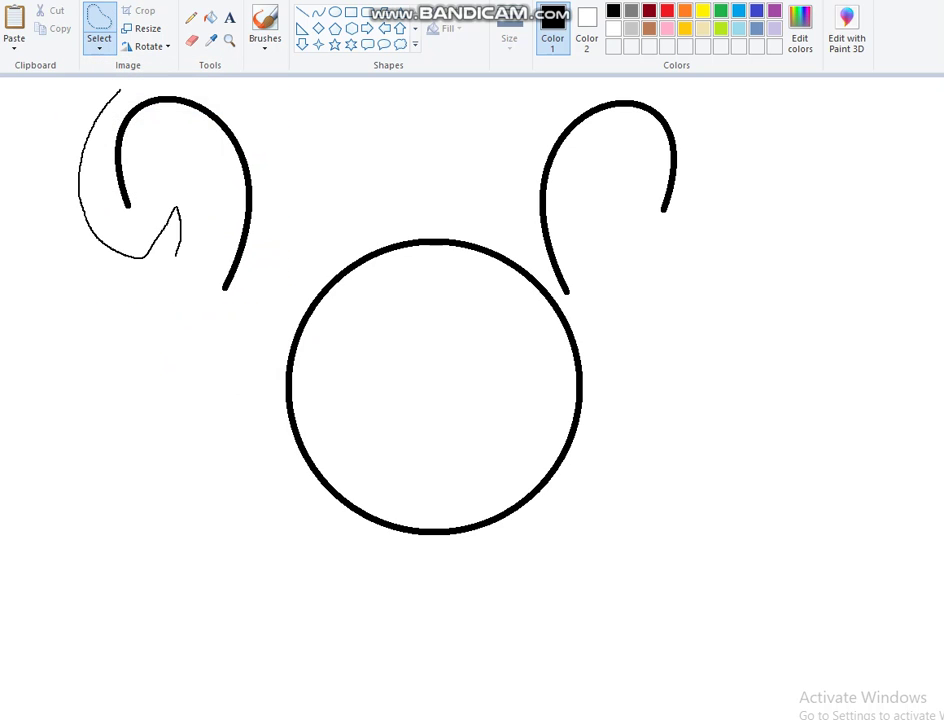
drag(125, 84, 120, 90)
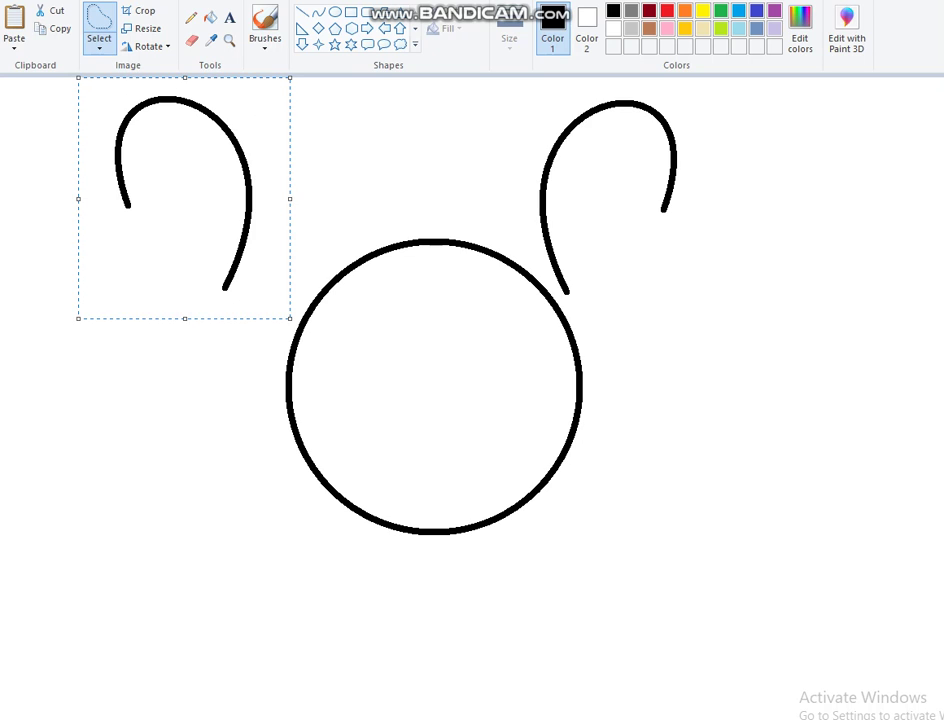
drag(185, 200, 249, 221)
key(Escape)
Draw a rounded curve joining the two open ends of the left arch to form a heart-shaped lobe
click(318, 12)
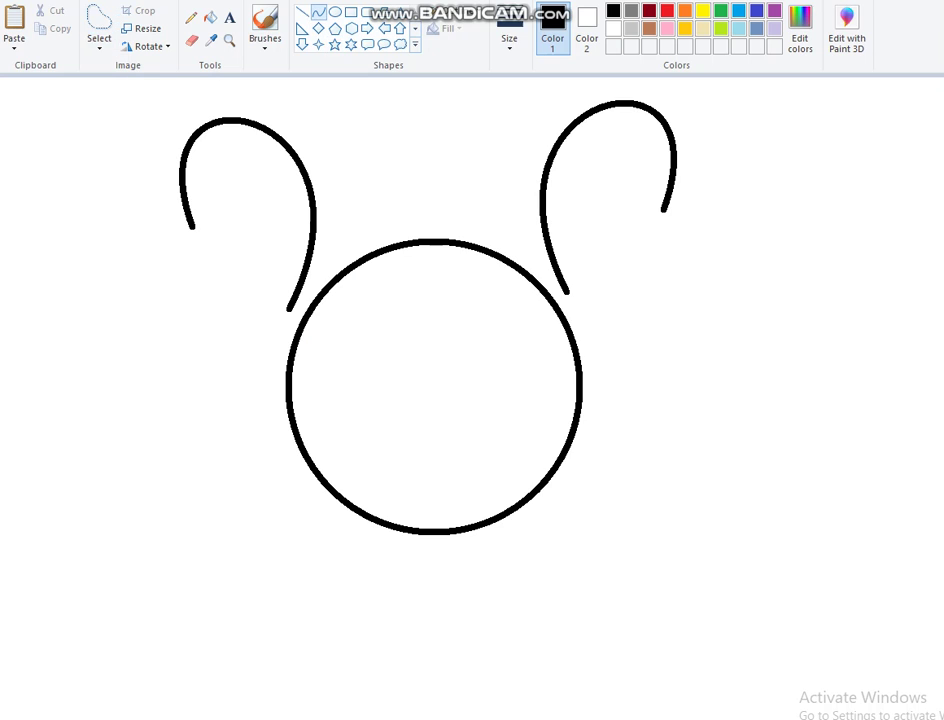
drag(289, 308, 192, 228)
drag(240, 268, 51, 211)
drag(140, 300, 120, 320)
drag(72, 246, 65, 254)
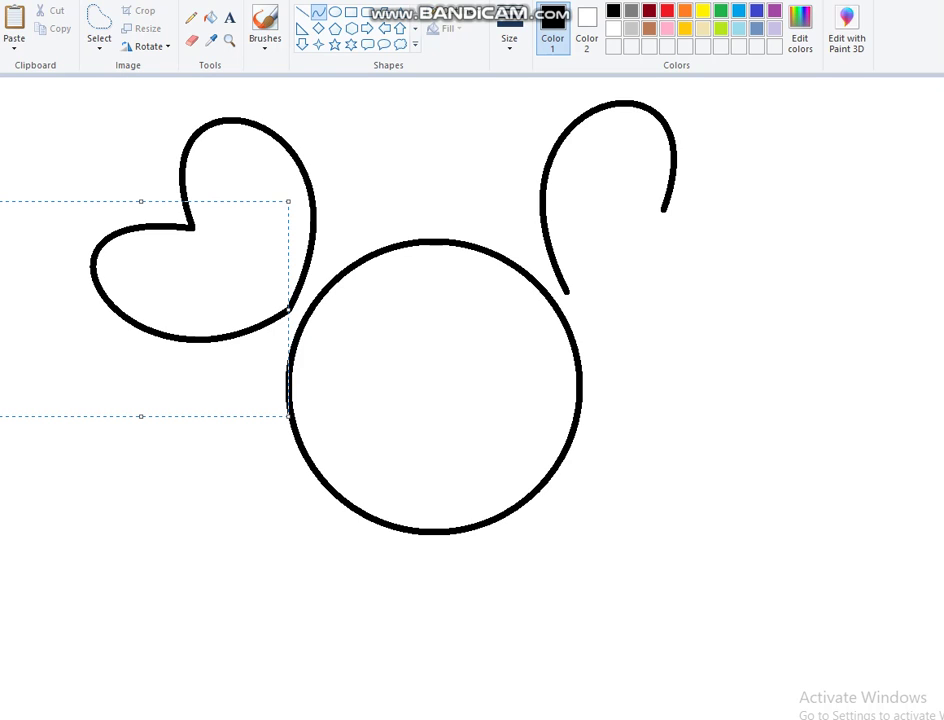
Shift the new lower curve away from the left arch and copy it with a free-form selection
drag(191, 324, 159, 350)
right_click(184, 328)
key(Escape)
click(99, 45)
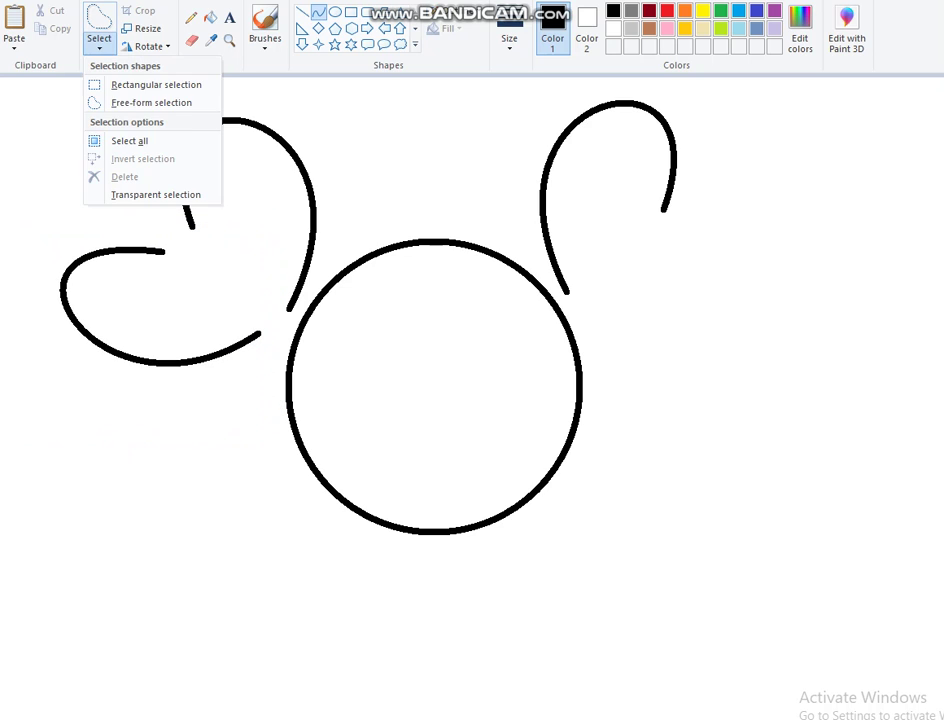
click(144, 97)
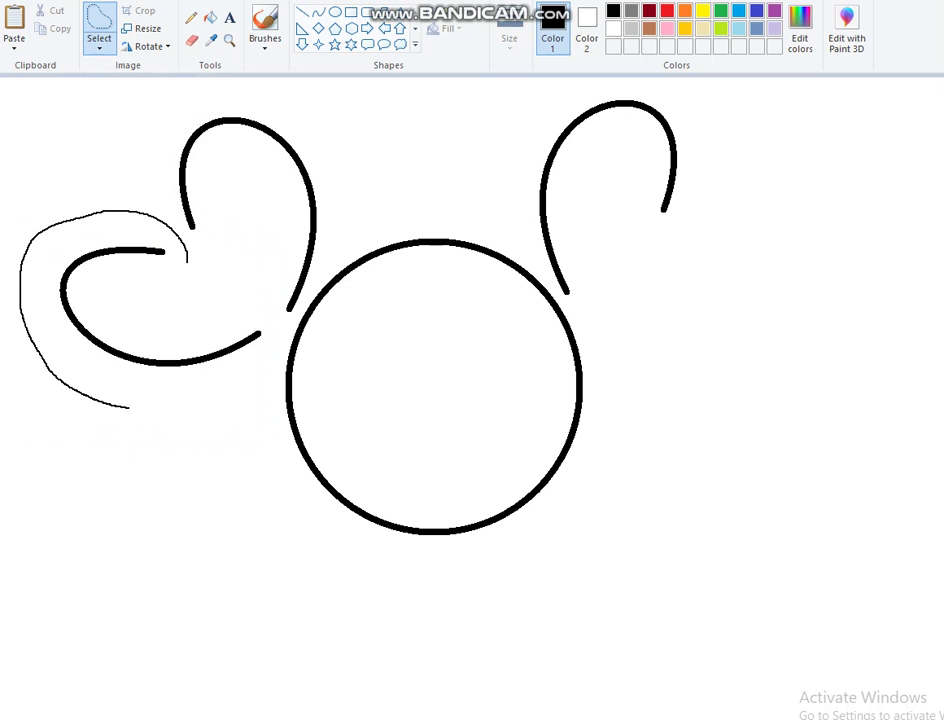
drag(188, 234, 190, 262)
right_click(229, 313)
click(272, 343)
Reselect the lower curve and move it back onto the ends of the left arch to close the heart shape
key(Escape)
key(ctrl+z)
key(ctrl+y)
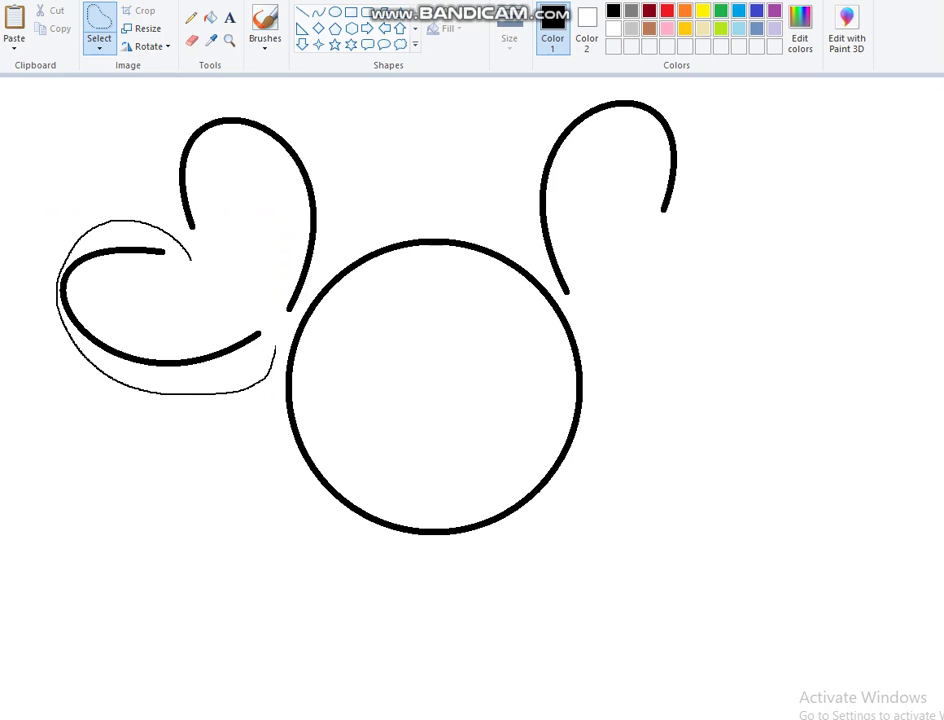
drag(185, 260, 189, 236)
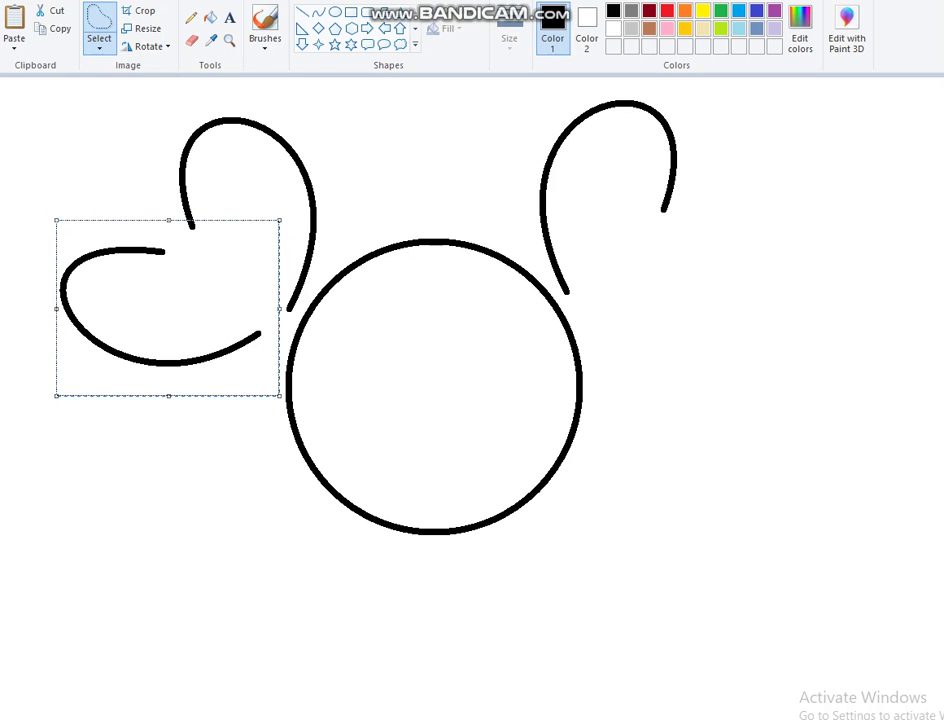
drag(168, 308, 196, 280)
Paste the copied lower curve to the right of the circle and flip it horizontally
key(ctrl+v)
drag(65, 151, 710, 429)
right_click(710, 429)
mouse_move(790, 567)
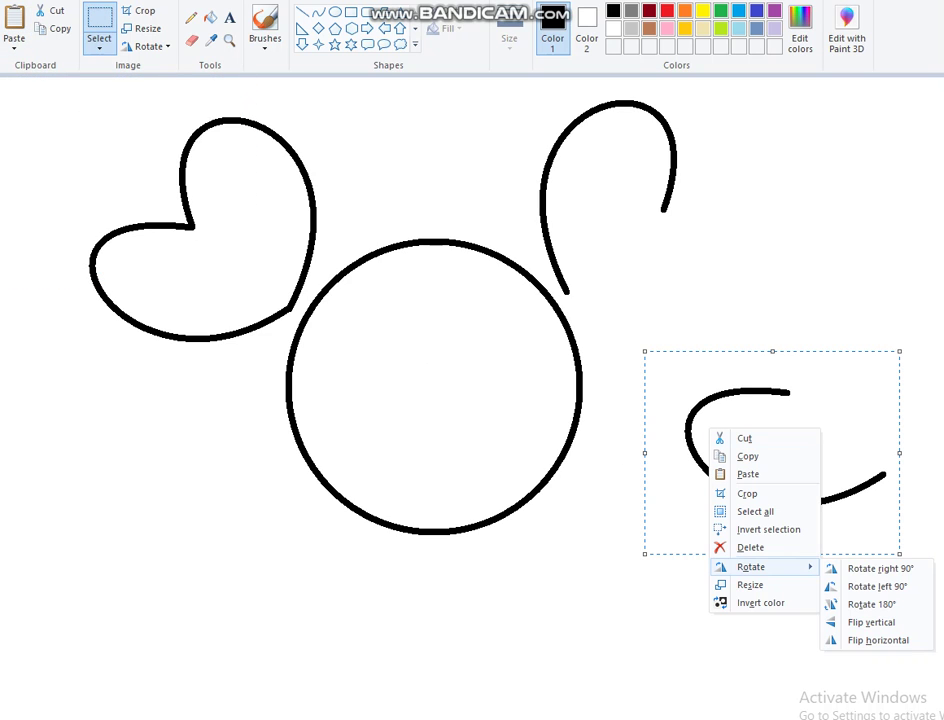
click(880, 640)
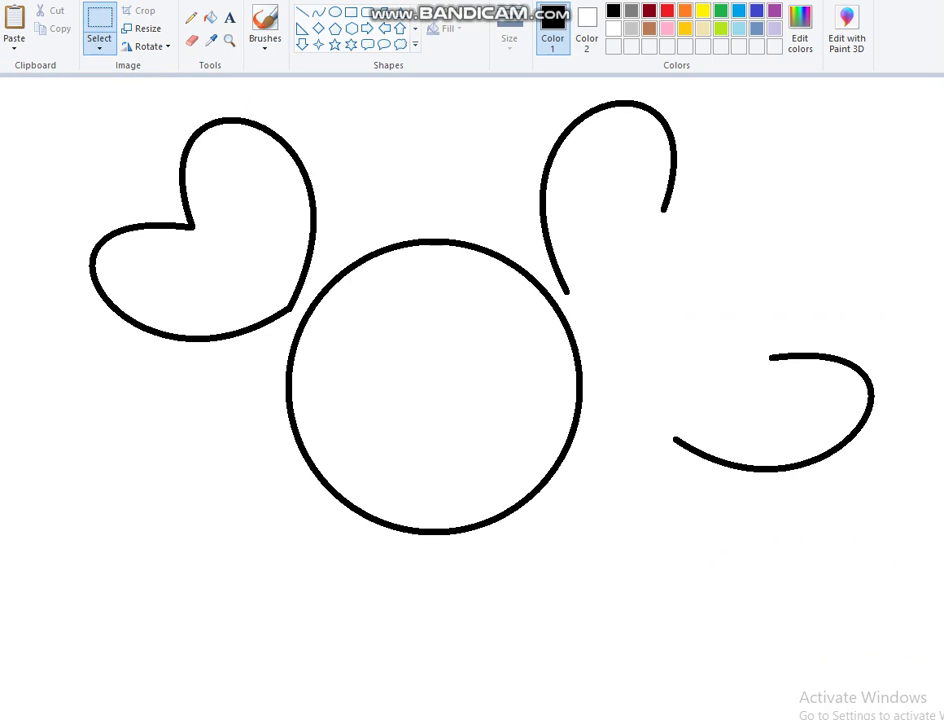
Move the flipped lower curve onto the right arch's open ends to complete the matching heart shape
click(99, 45)
click(148, 101)
mouse_move(817, 286)
mouse_down()
mouse_move(711, 526)
mouse_move(895, 327)
mouse_up()
drag(810, 287, 812, 288)
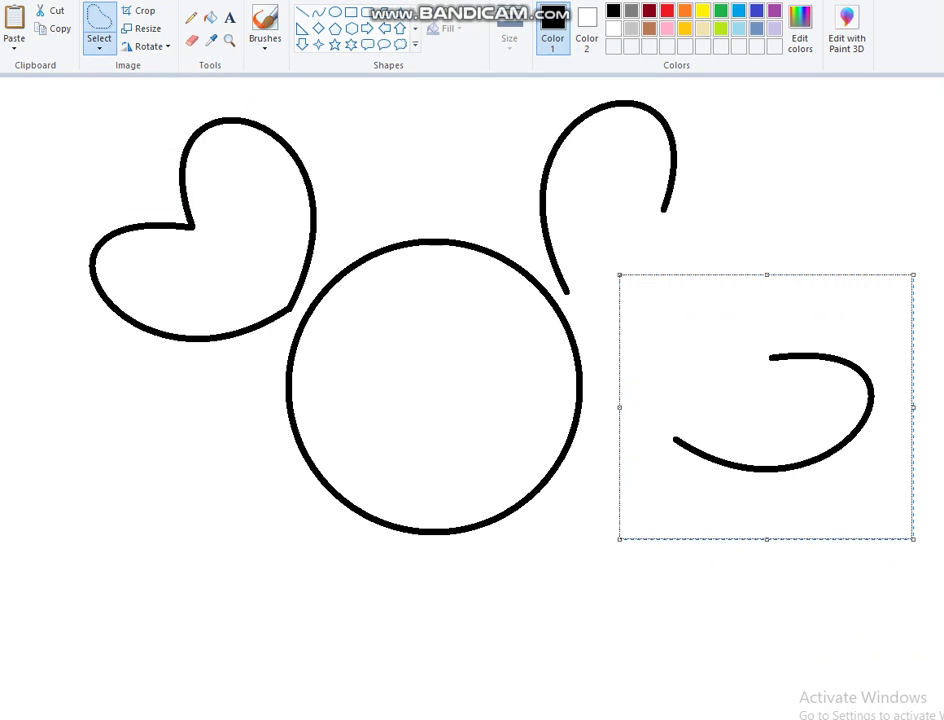
drag(770, 420, 671, 275)
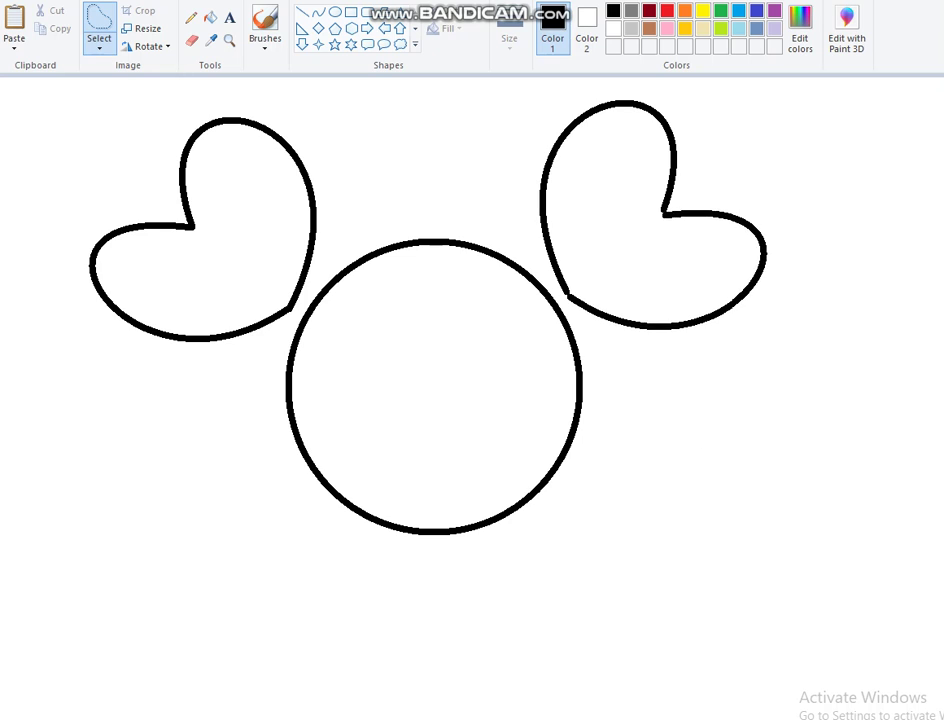
Draw a wide U-shaped black curve inside the right half of the circle with the Curve tool
scroll(470, 400, down, 5)
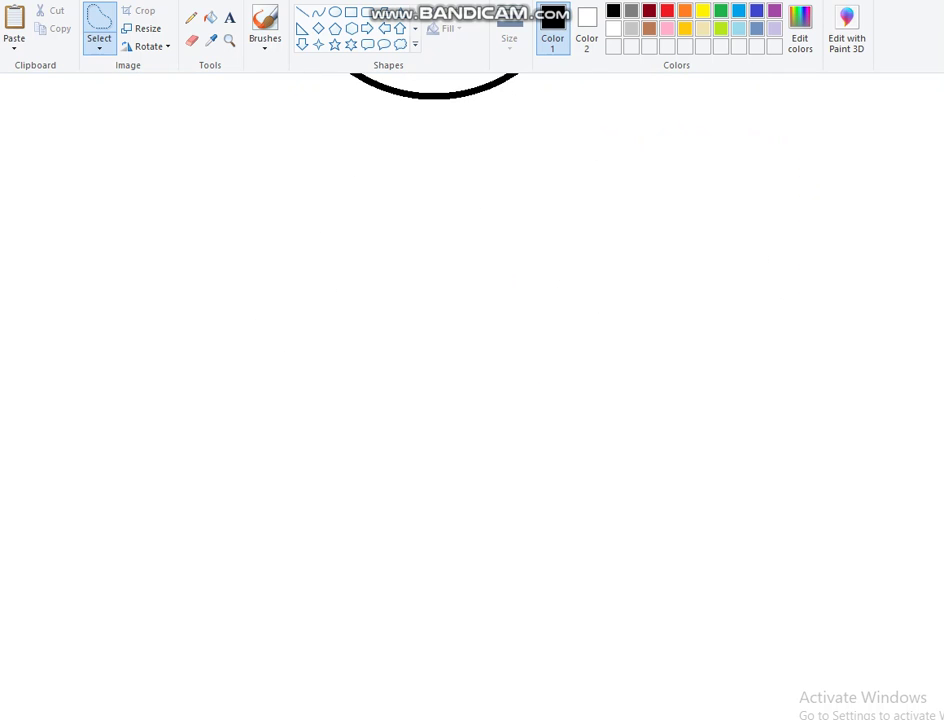
scroll(470, 400, up, 3)
click(318, 12)
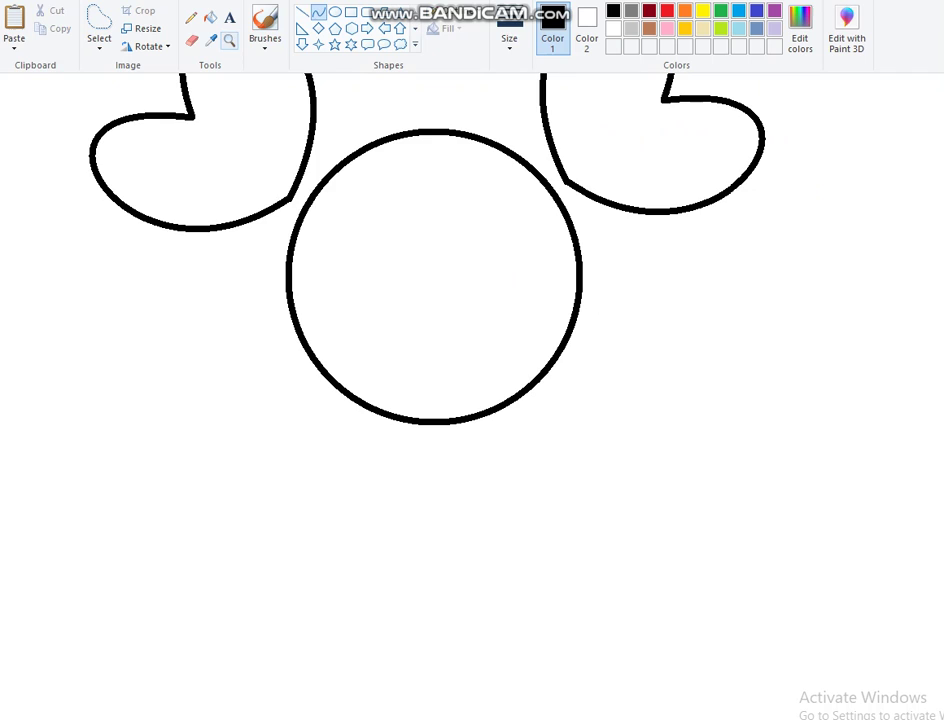
click(229, 40)
click(416, 232)
click(672, 480)
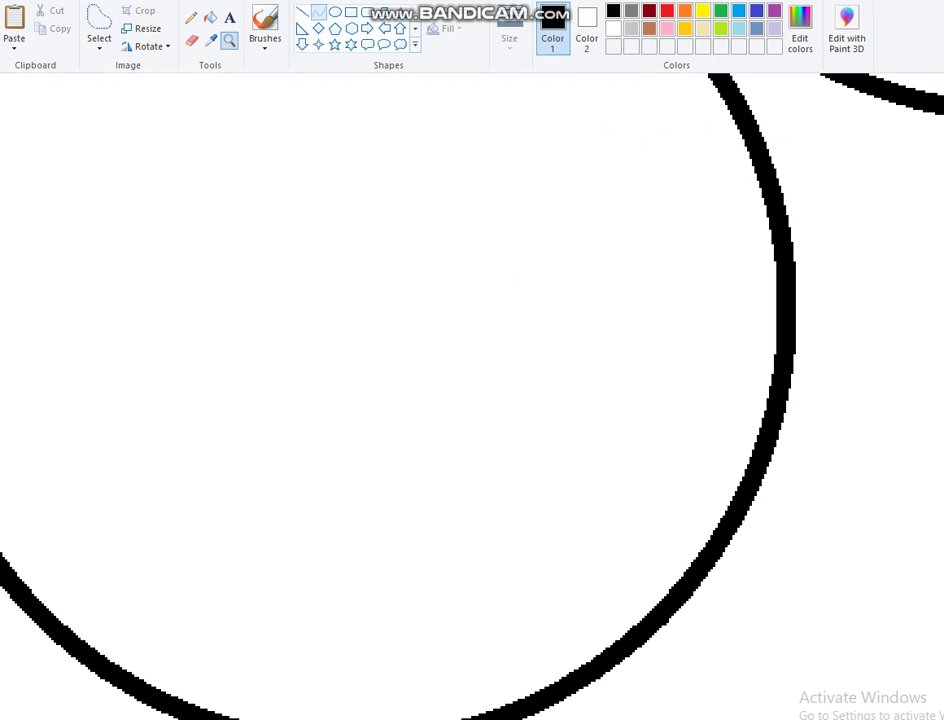
scroll(470, 400, up, 3)
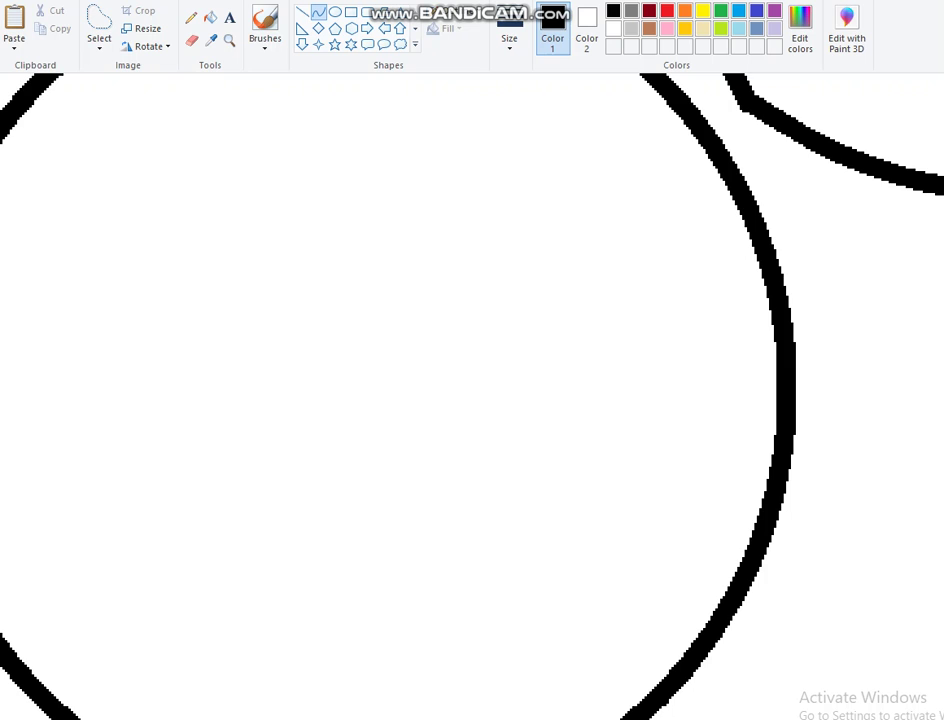
drag(360, 457, 712, 453)
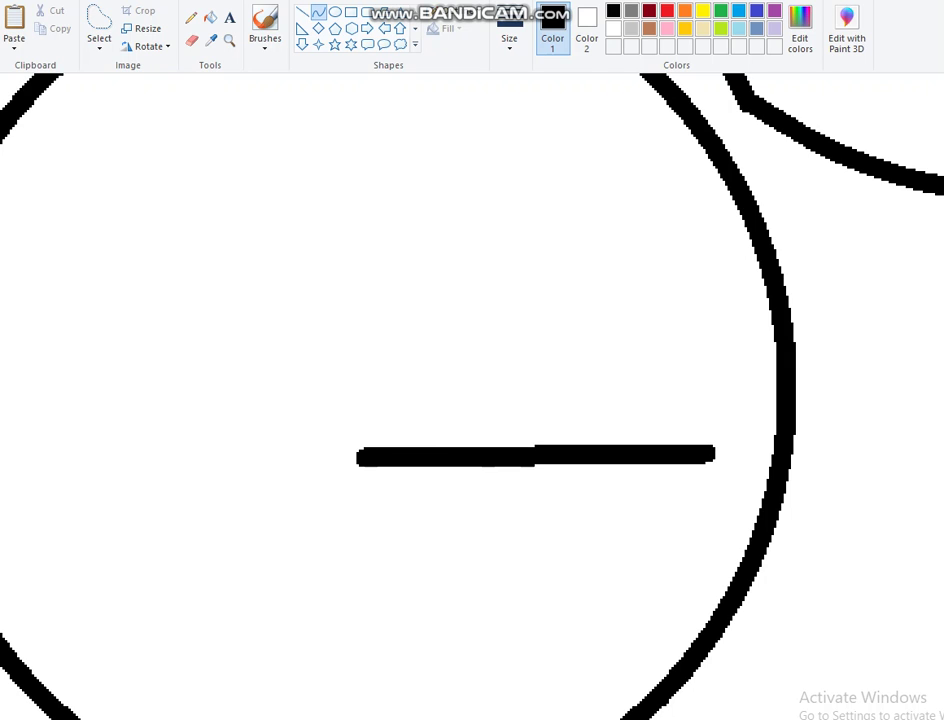
drag(440, 460, 508, 696)
drag(450, 430, 558, 405)
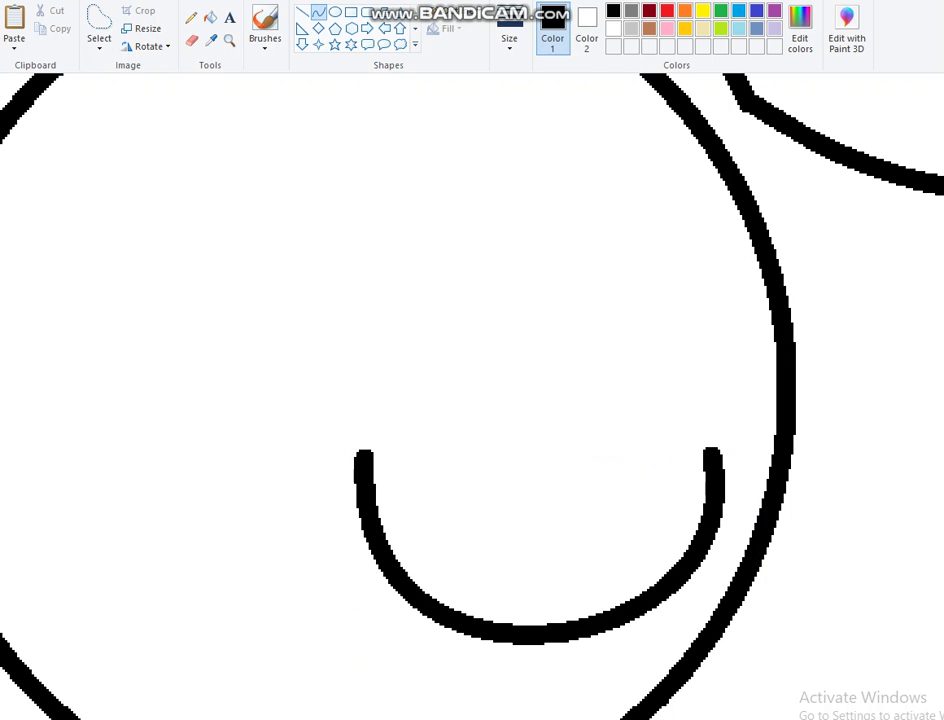
Add a shallower curve between the U's two ends and fill the resulting crescent with black
mouse_move(360, 455)
mouse_down()
mouse_move(692, 476)
mouse_move(360, 455)
mouse_up()
key(Escape)
drag(537, 460, 537, 715)
click(210, 17)
scroll(470, 400, down, 3)
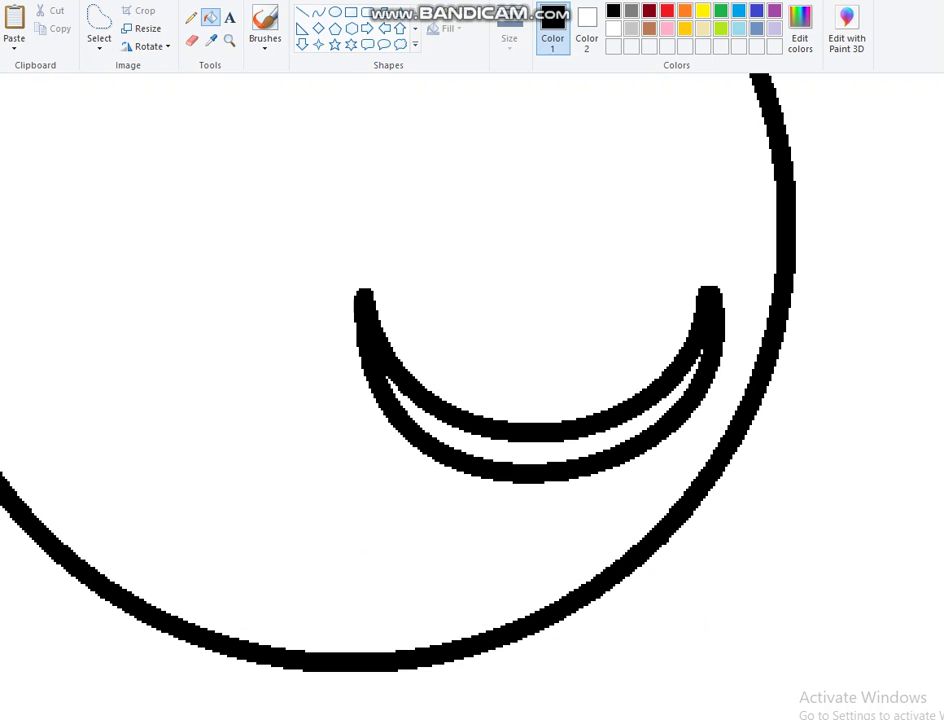
click(530, 450)
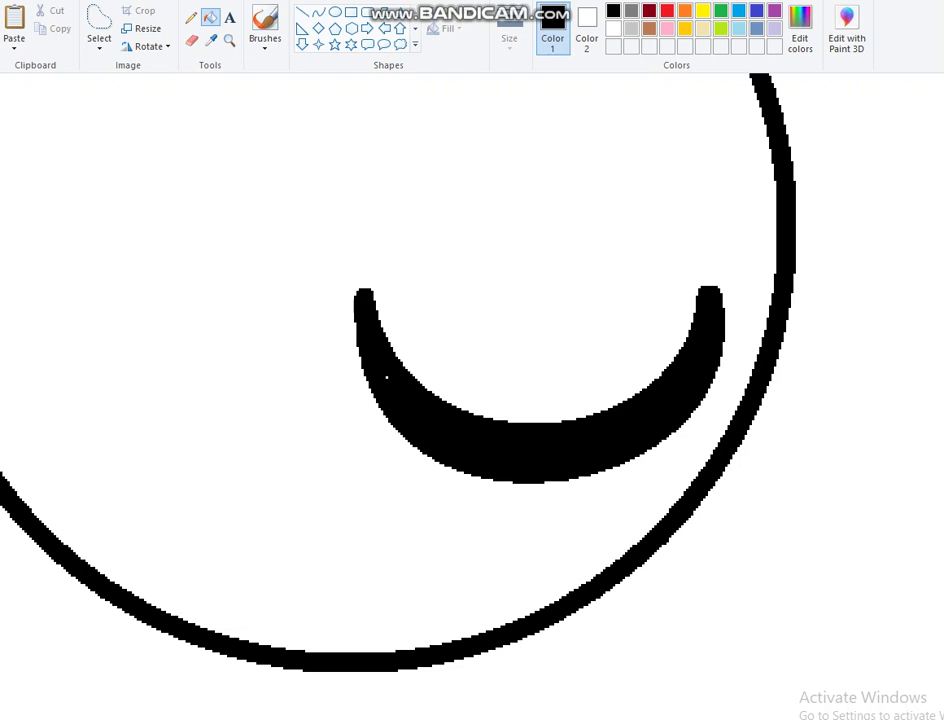
Trim the crescent's inner edge with white curves so both ends taper to points, and cover the stray pixels
click(318, 12)
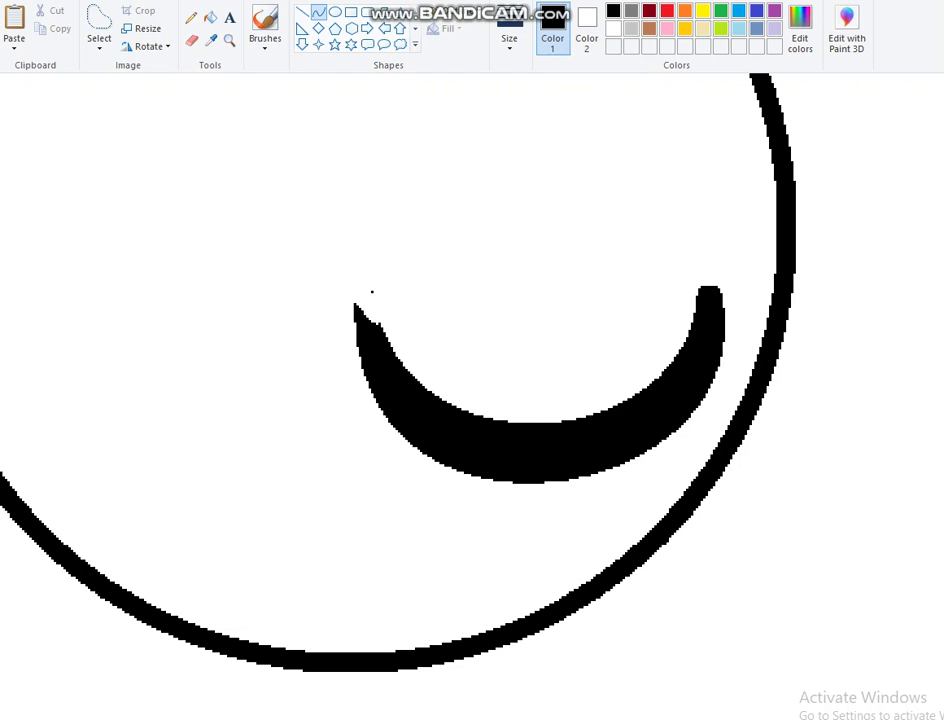
drag(457, 408, 370, 293)
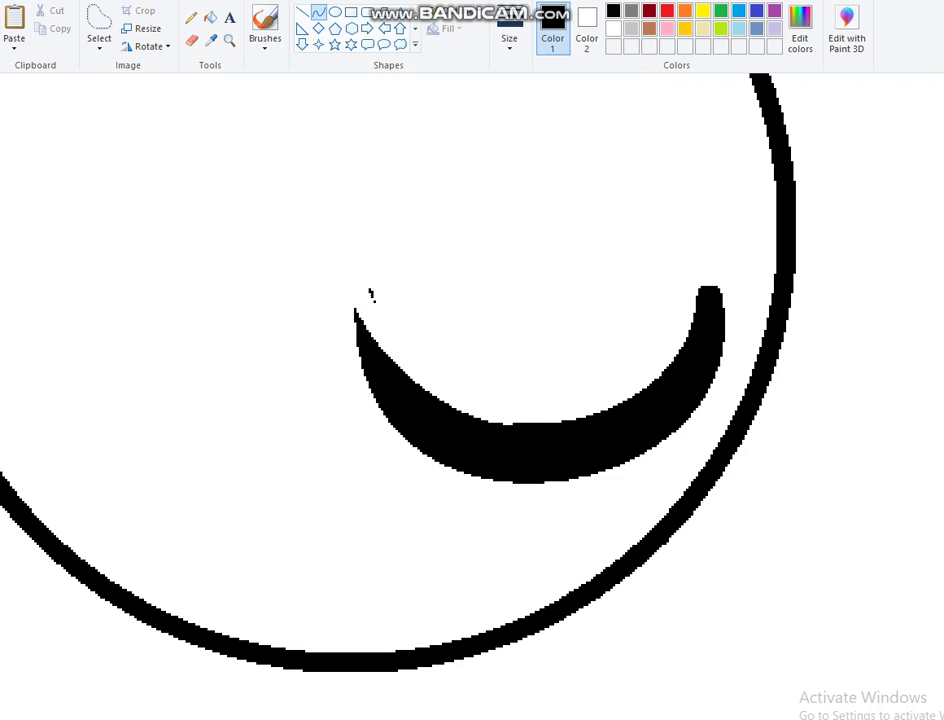
drag(515, 430, 716, 288)
mouse_move(515, 243)
mouse_down()
mouse_move(486, 280)
mouse_move(521, 262)
mouse_up()
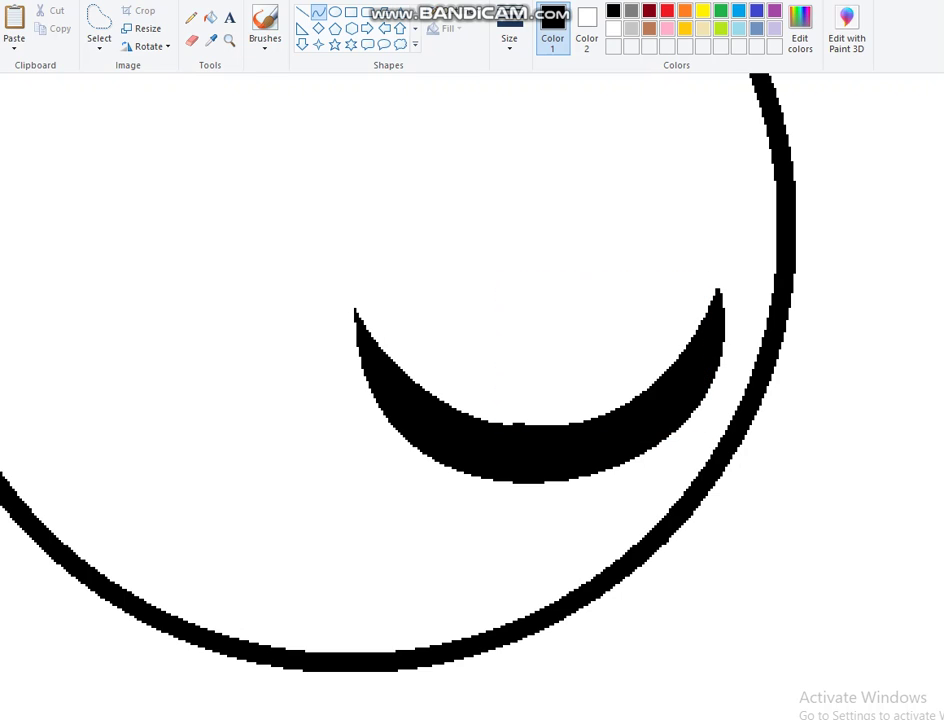
drag(662, 325, 705, 294)
Draw a tall black arch inside the left half of the circle, beside the crescent
scroll(472, 380, left, 5)
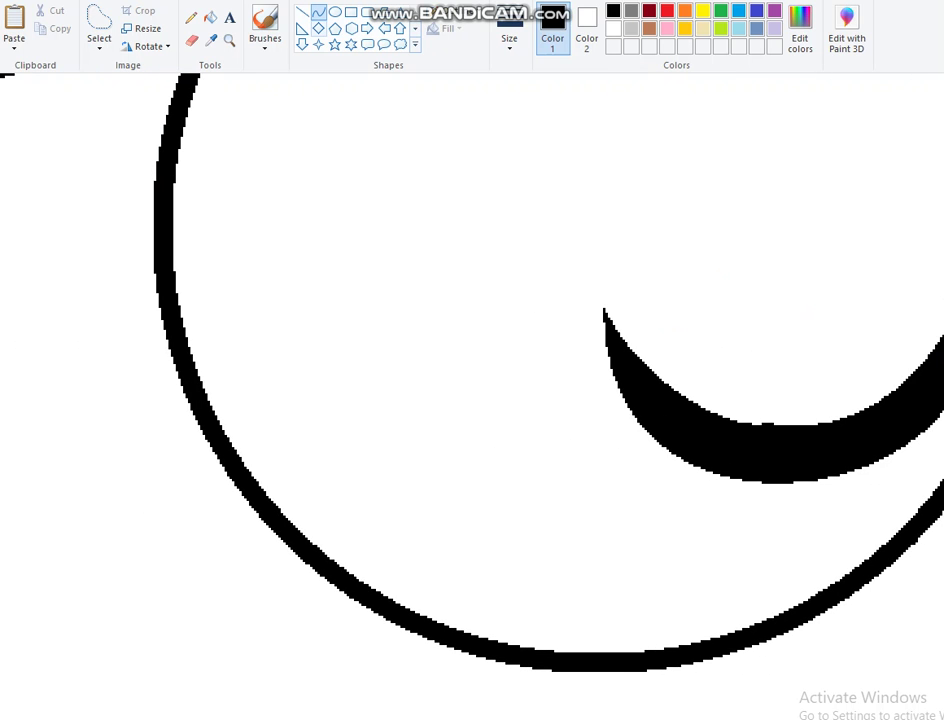
scroll(472, 400, up, 2)
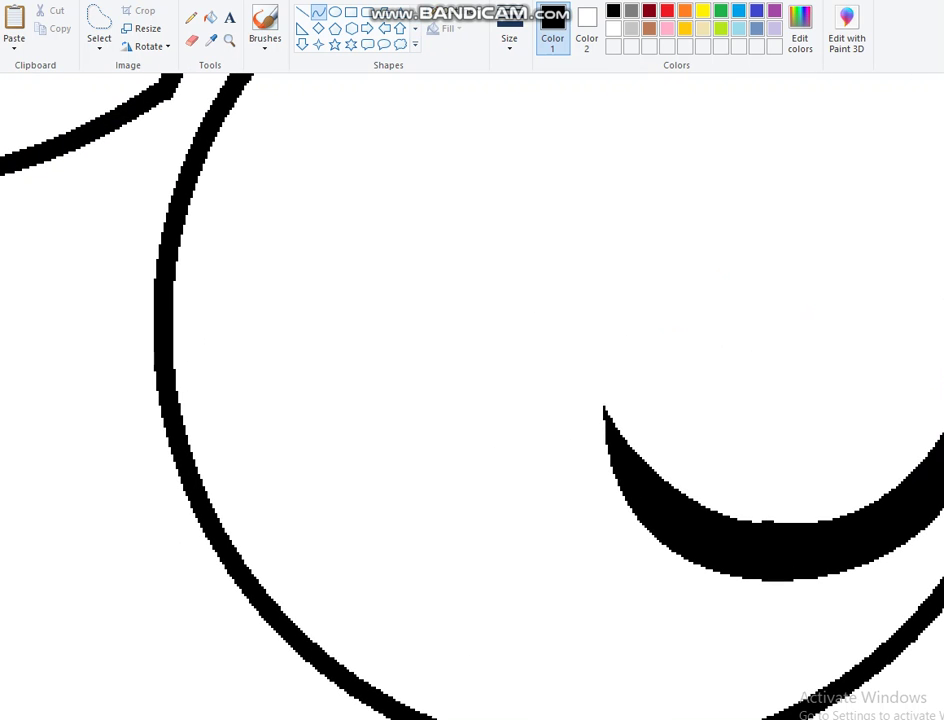
drag(523, 539, 257, 485)
mouse_move(400, 505)
mouse_down()
mouse_move(520, 300)
mouse_move(590, 140)
mouse_up()
scroll(472, 400, up, 3)
drag(300, 330, 220, 255)
scroll(472, 400, down, 3)
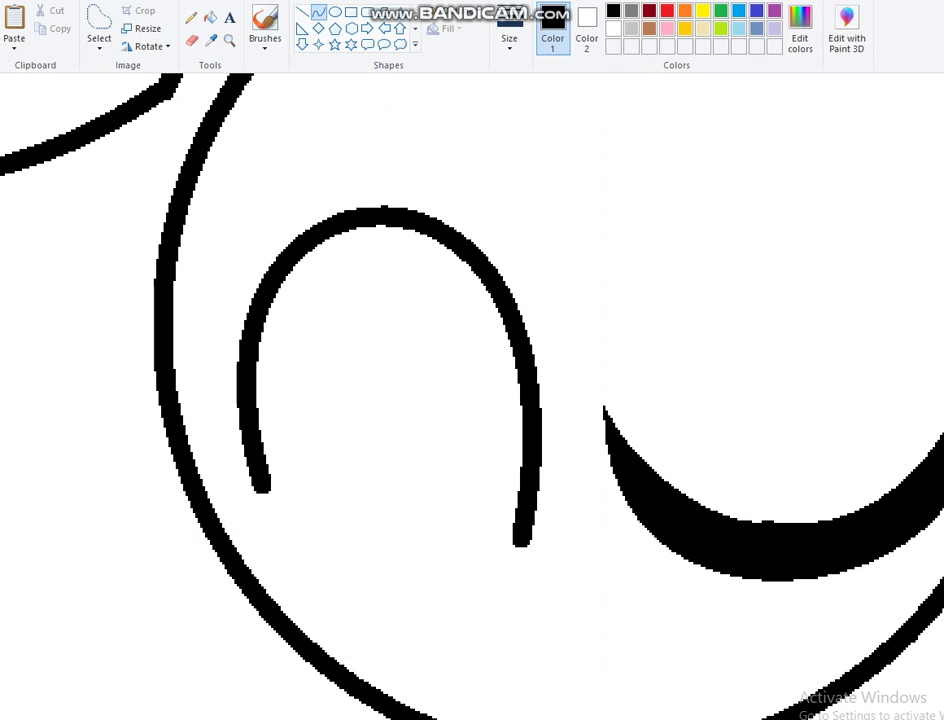
Close the open bottom of the arch inside the circle with a slanted, downward-bulging black curve
mouse_move(258, 487)
mouse_down()
mouse_move(290, 508)
mouse_move(525, 545)
mouse_up()
drag(340, 508, 310, 575)
drag(205, 378, 380, 398)
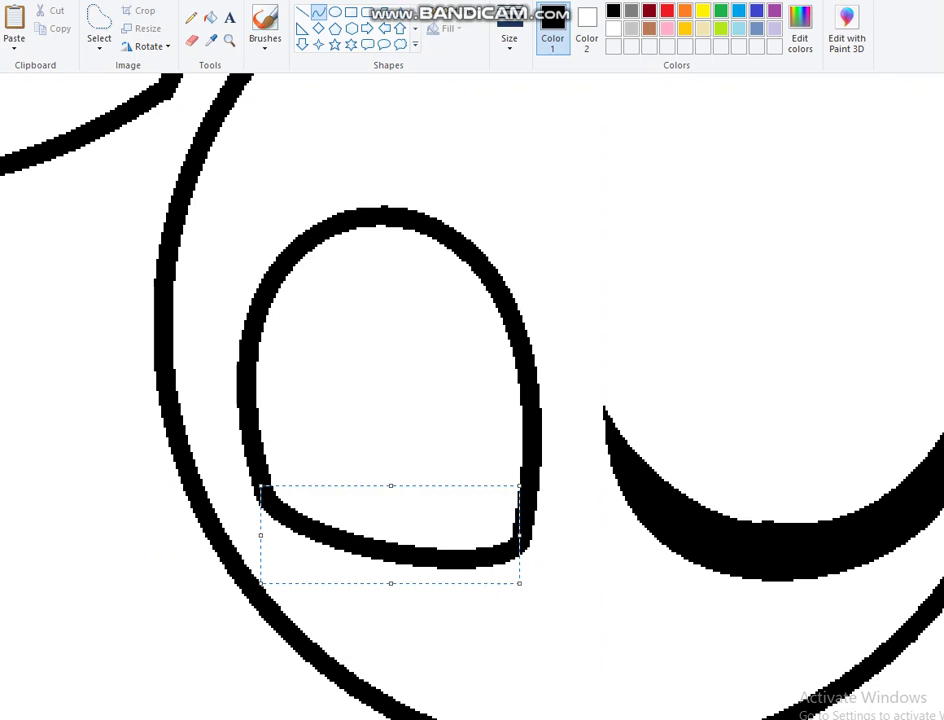
Draw a narrow upright black oval for the iris, against the left edge of the open eye
click(381, 391)
mouse_move(386, 293)
mouse_down()
mouse_move(530, 548)
mouse_move(520, 552)
mouse_up()
drag(453, 423, 313, 400)
key(Escape)
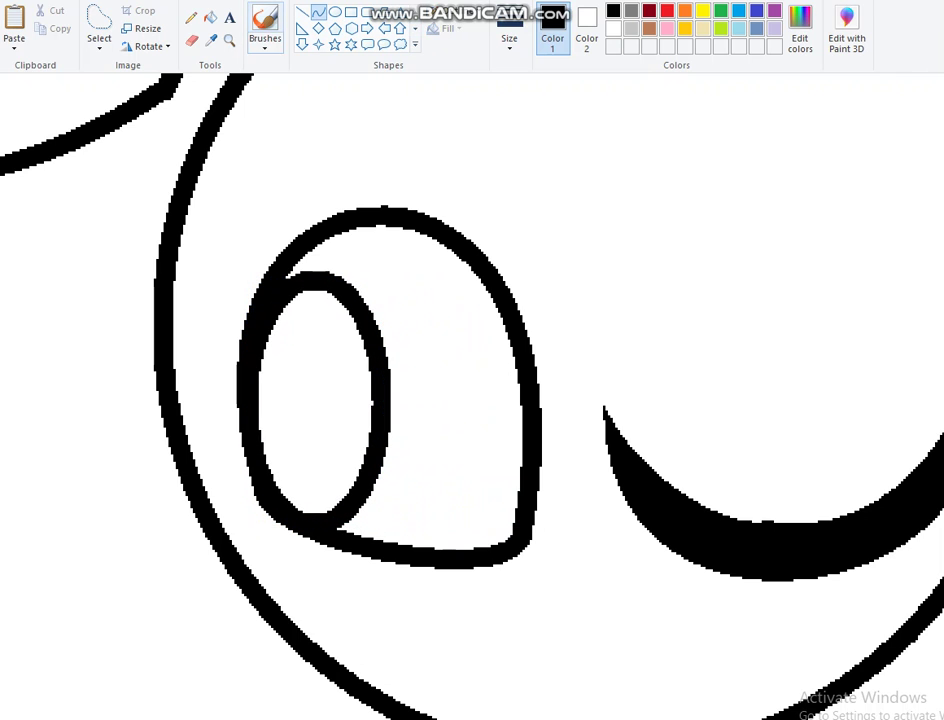
scroll(470, 400, up, 3)
drag(333, 263, 558, 152)
drag(520, 200, 470, 280)
click(420, 280)
key(ctrl+z)
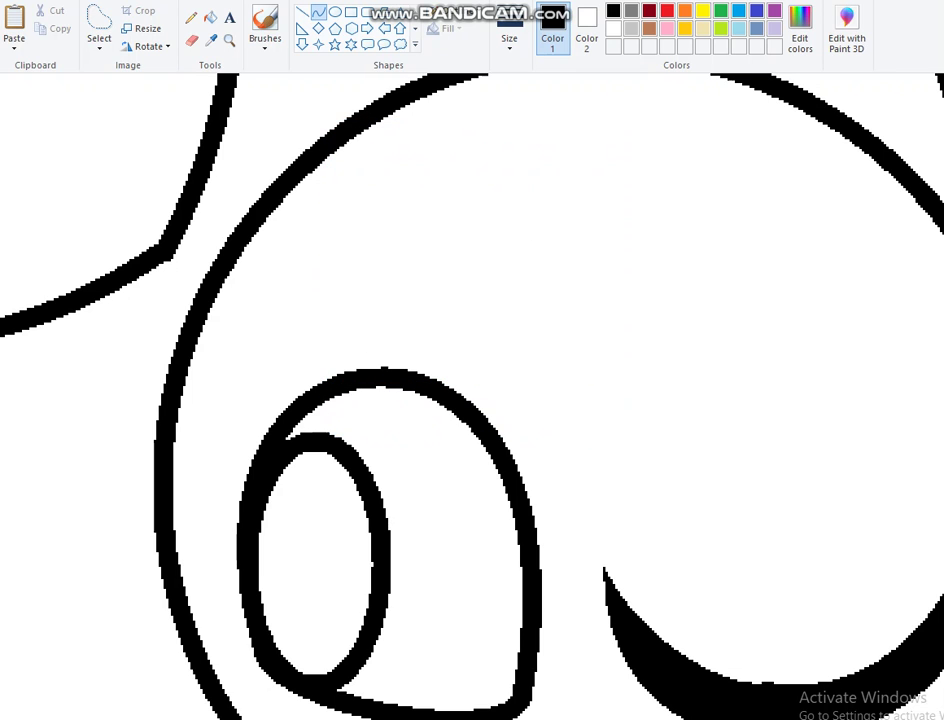
Draw a wedge-shaped eyebrow outline above the open eye, pointed at its outer end and blunt at its inner end
drag(258, 340, 574, 322)
drag(410, 318, 410, 261)
click(410, 318)
drag(572, 262, 550, 343)
drag(562, 300, 575, 292)
drag(552, 340, 258, 288)
drag(470, 325, 480, 343)
drag(340, 302, 335, 268)
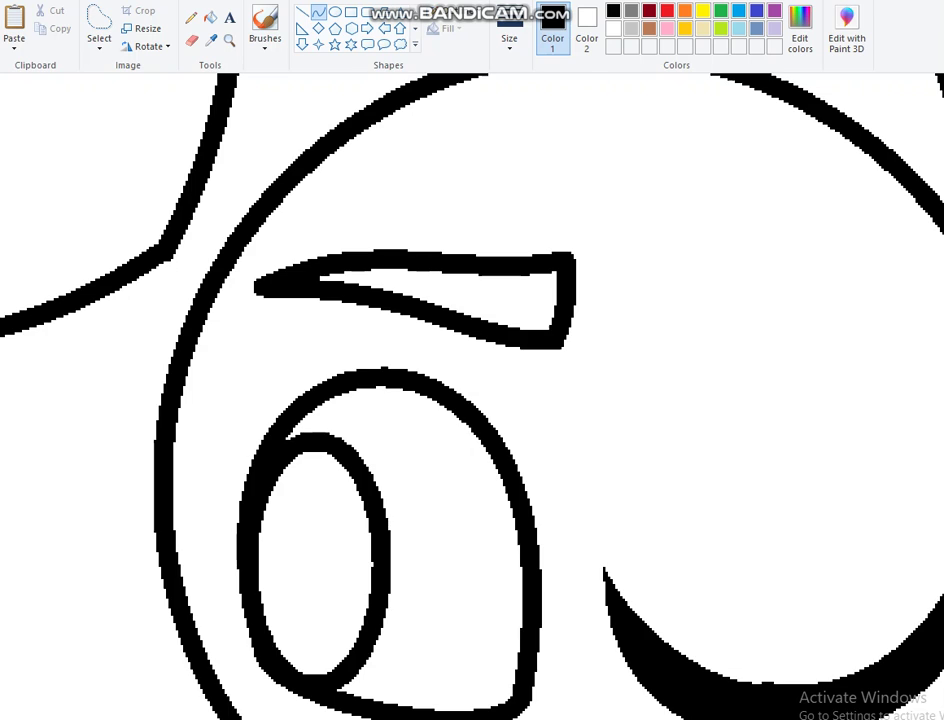
Draw an arched eyebrow outline above the closed eye, rounded at its inner end and tapering down to a point outside
scroll(472, 395, right, 5)
mouse_move(641, 442)
mouse_down()
mouse_move(468, 284)
mouse_move(394, 257)
mouse_up()
drag(518, 350, 598, 282)
mouse_move(397, 258)
mouse_down()
mouse_move(396, 342)
mouse_move(370, 304)
mouse_move(632, 445)
mouse_up()
click(436, 350)
drag(514, 388, 465, 268)
Draw a small downturned mouth curve near the bottom centre of the head
scroll(472, 396, down, 8)
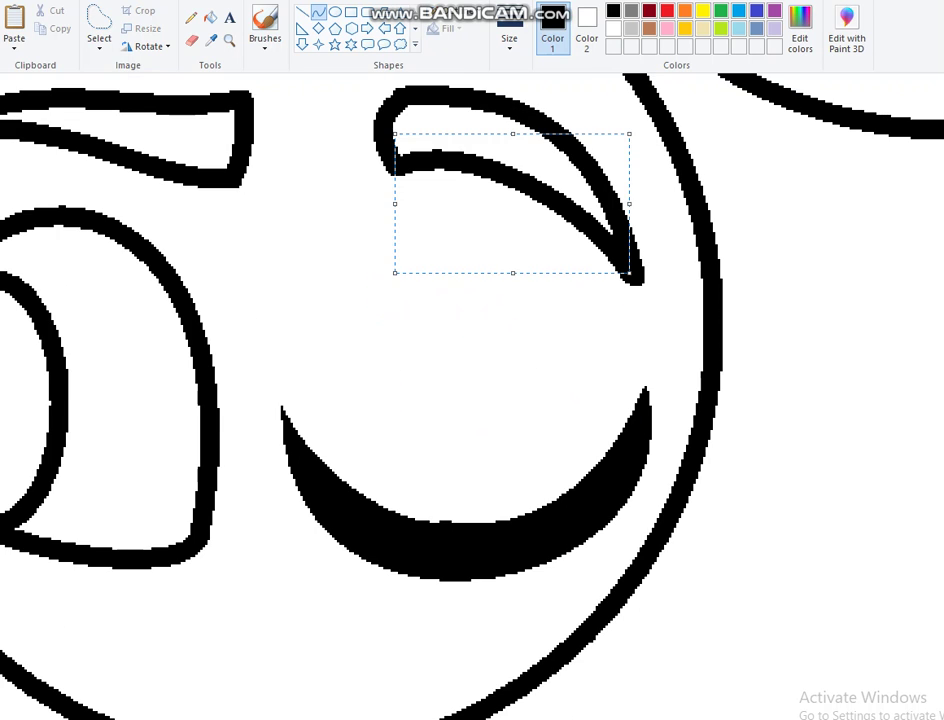
scroll(472, 300, left, 3)
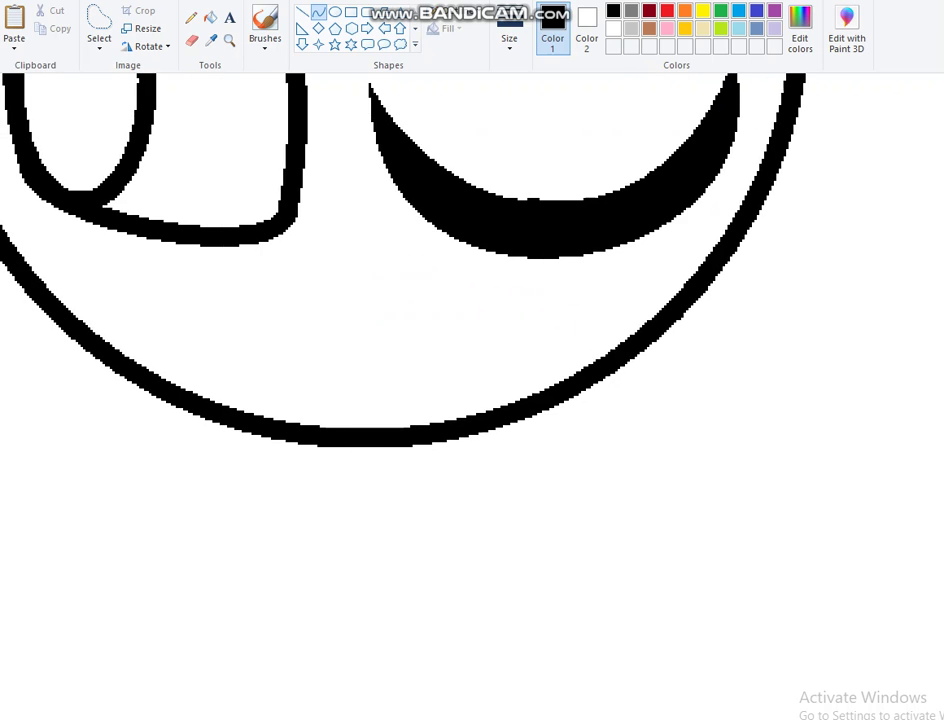
mouse_move(318, 350)
mouse_down()
mouse_move(381, 349)
mouse_move(390, 372)
mouse_up()
drag(355, 352, 362, 318)
key(ctrl+z)
mouse_move(315, 357)
mouse_down()
mouse_move(400, 343)
mouse_move(368, 318)
mouse_up()
Draw two short, roughly vertical neck lines below the bottom of the head
scroll(472, 396, down, 6)
mouse_move(474, 100)
mouse_down()
mouse_move(474, 225)
mouse_move(474, 211)
mouse_up()
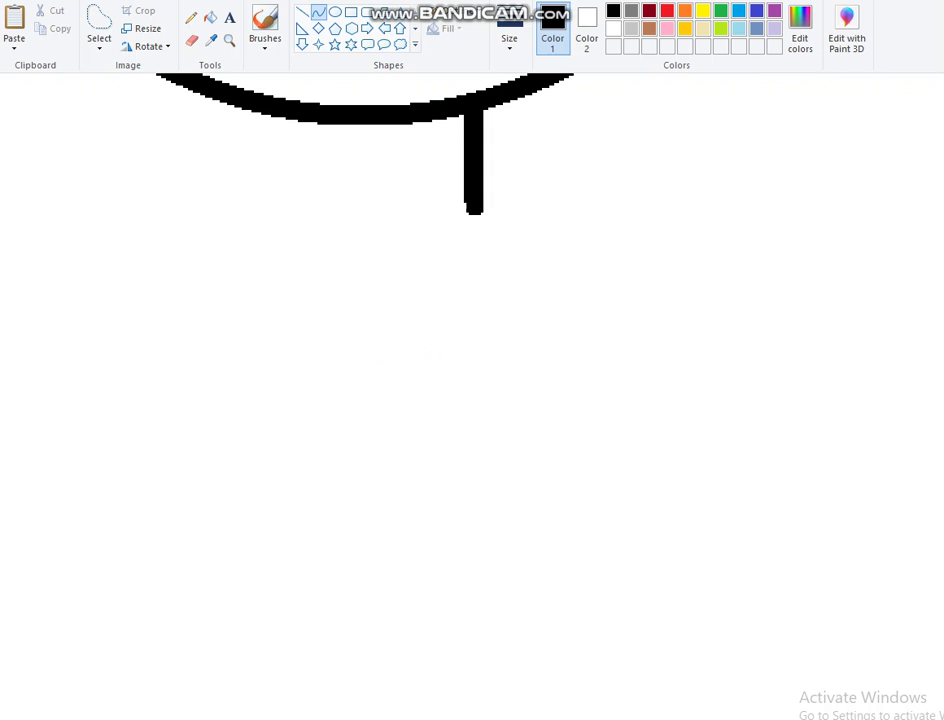
mouse_move(292, 108)
mouse_down()
mouse_move(265, 586)
mouse_move(297, 686)
mouse_up()
key(Return)
drag(294, 450, 100, 214)
mouse_move(130, 330)
mouse_down()
mouse_move(95, 545)
mouse_move(85, 440)
mouse_up()
key(ctrl+z)
Draw the torso's left side as a curve from the neck, bulging at the shoulder and narrowing to the waist
click(229, 40)
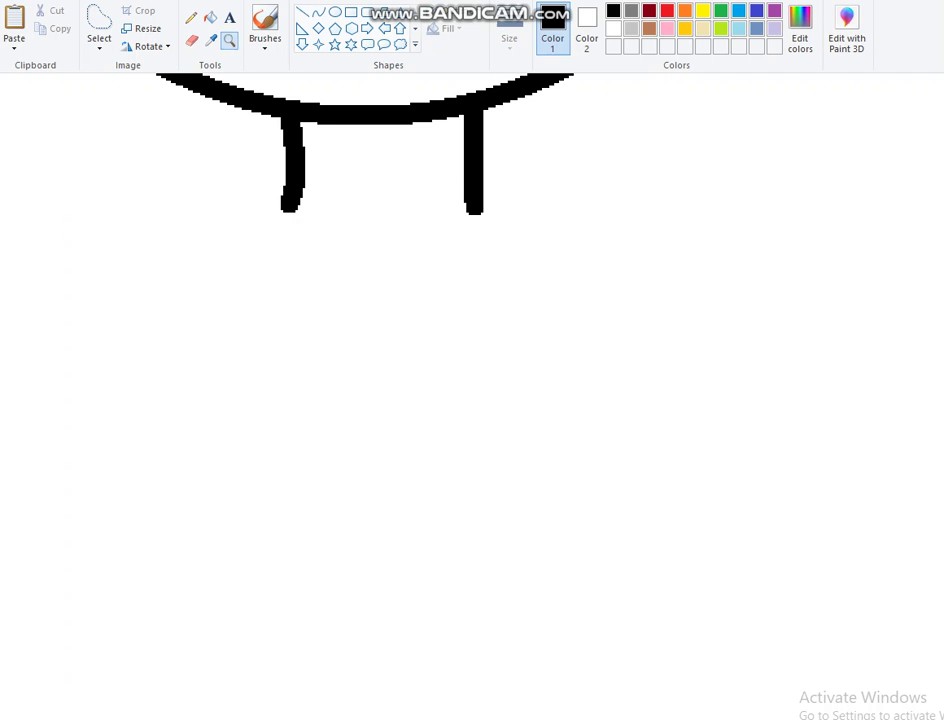
key(ctrl+Page_Down)
key(ctrl+Page_Down)
key(ctrl+Page_Down)
key(ctrl+Page_Down)
key(ctrl+Page_Down)
click(238, 310)
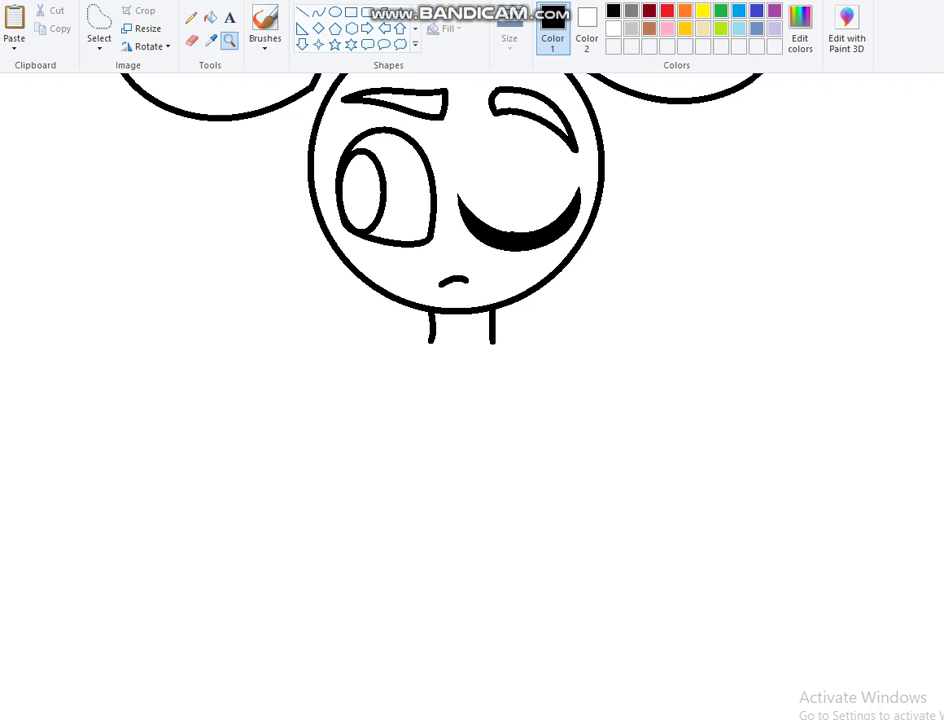
click(318, 12)
scroll(472, 400, down, 4)
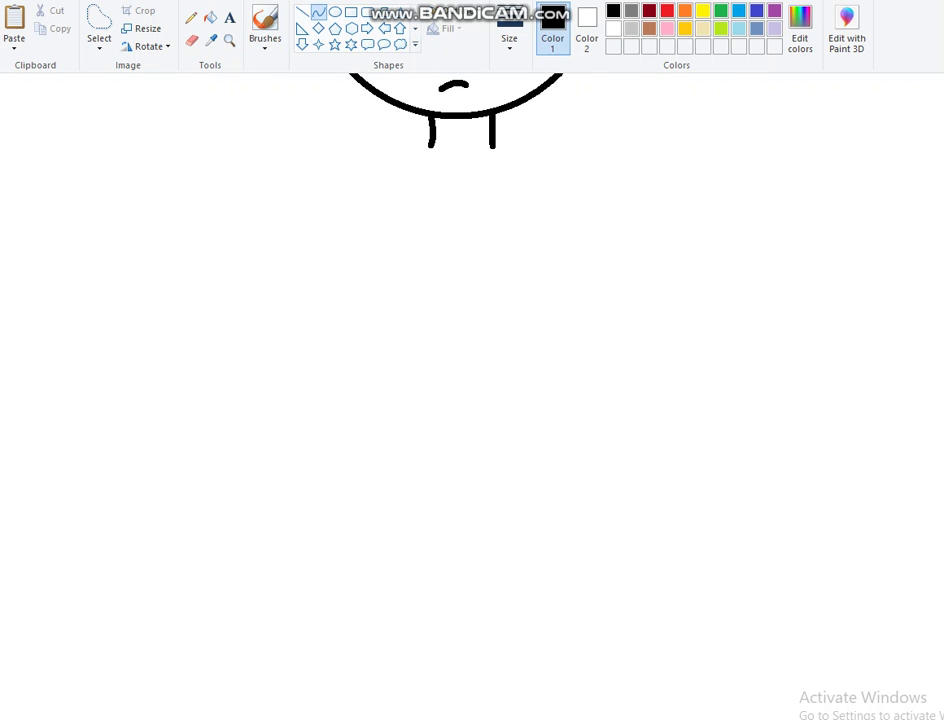
mouse_move(432, 114)
mouse_down()
mouse_move(394, 282)
mouse_move(419, 318)
mouse_up()
mouse_move(390, 240)
mouse_down()
mouse_move(345, 175)
mouse_move(380, 150)
mouse_move(340, 200)
mouse_up()
Draw the torso's right side to match, and close the waist with a shallow, rounded band curve
mouse_move(491, 140)
mouse_down()
mouse_move(512, 296)
mouse_move(503, 316)
mouse_up()
mouse_move(530, 240)
mouse_down()
mouse_move(575, 180)
mouse_move(545, 155)
mouse_up()
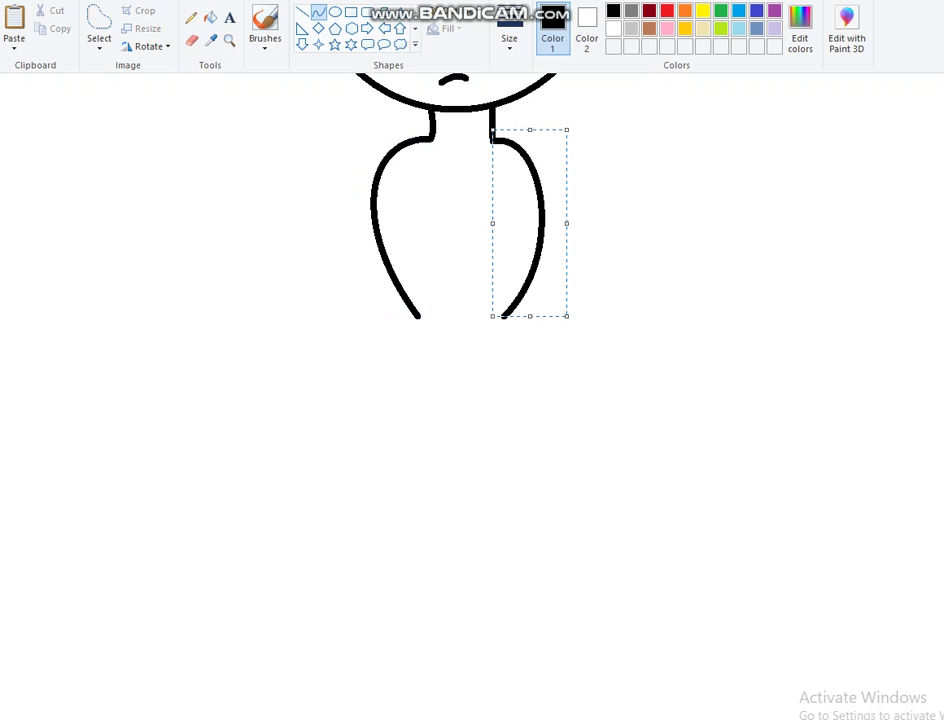
drag(545, 200, 562, 200)
drag(463, 337, 505, 350)
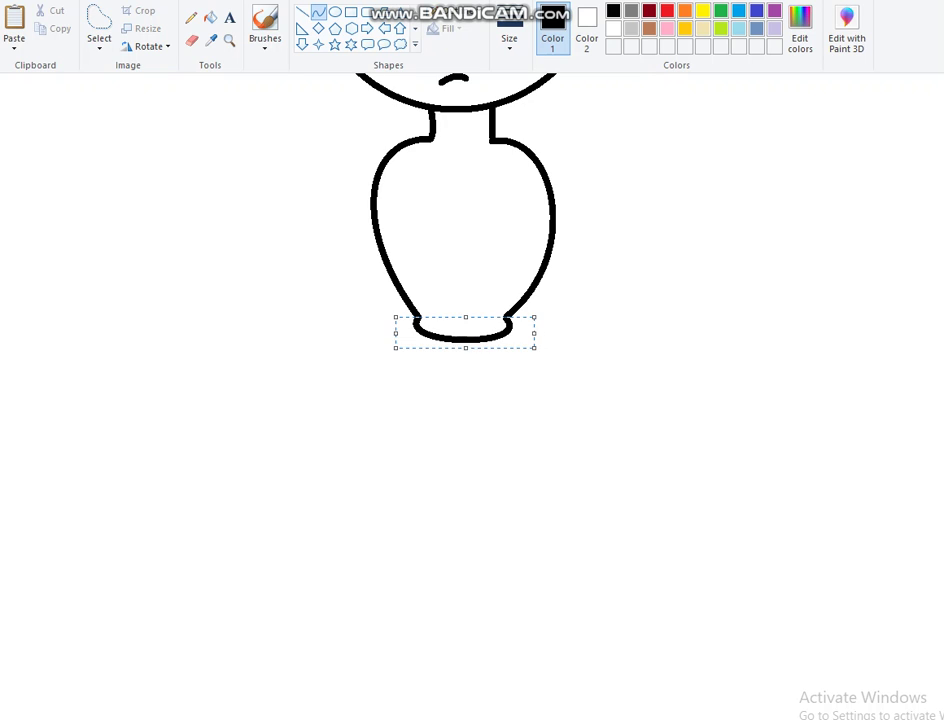
Draw a large puffed sleeve on the torso's left side and close its bottom with a rounded cuff meeting the waist
mouse_move(430, 139)
mouse_down()
mouse_move(314, 160)
mouse_move(337, 310)
mouse_up()
mouse_move(380, 225)
mouse_down()
mouse_move(295, 90)
mouse_move(250, 205)
mouse_move(197, 215)
mouse_up()
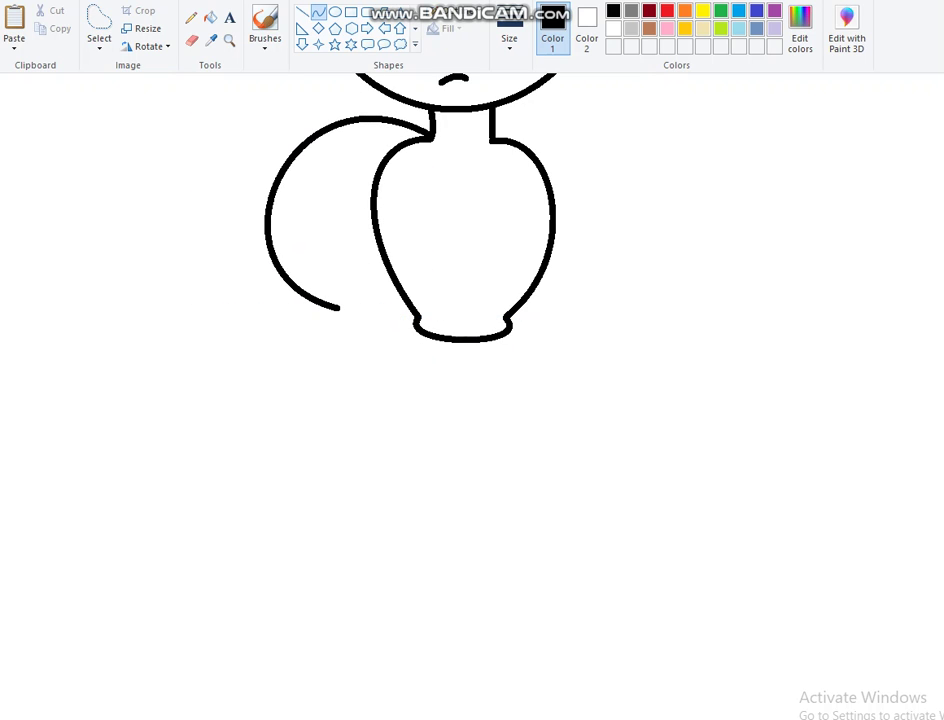
mouse_move(328, 310)
mouse_down()
mouse_move(413, 322)
mouse_move(330, 332)
mouse_up()
drag(395, 322, 380, 332)
Draw a matching puffed sleeve on the torso's right side and close it with a rounded cuff meeting the waist
drag(611, 152, 603, 312)
mouse_move(600, 240)
mouse_down()
mouse_move(605, 120)
mouse_move(685, 178)
mouse_up()
drag(620, 384, 622, 395)
mouse_move(603, 312)
mouse_down()
mouse_move(611, 369)
mouse_move(506, 331)
mouse_up()
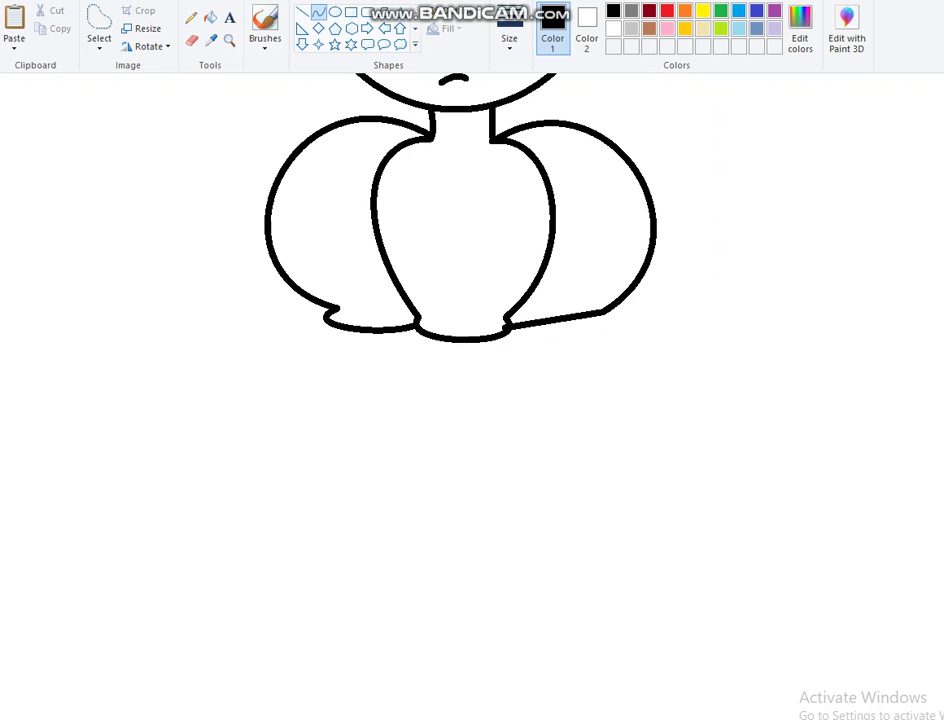
drag(604, 312, 508, 326)
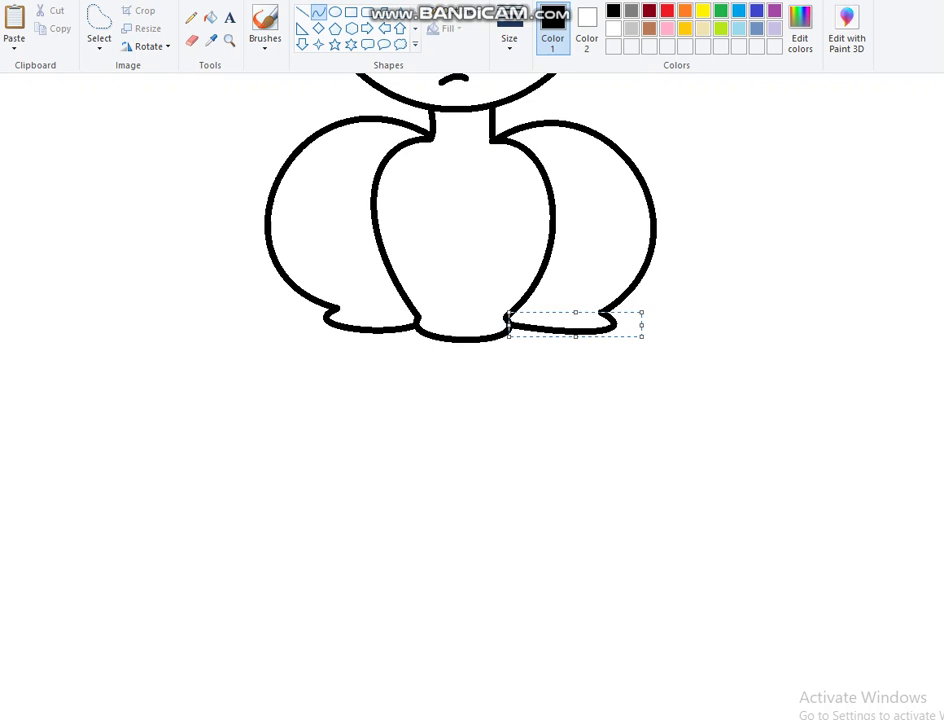
scroll(460, 200, down, 1)
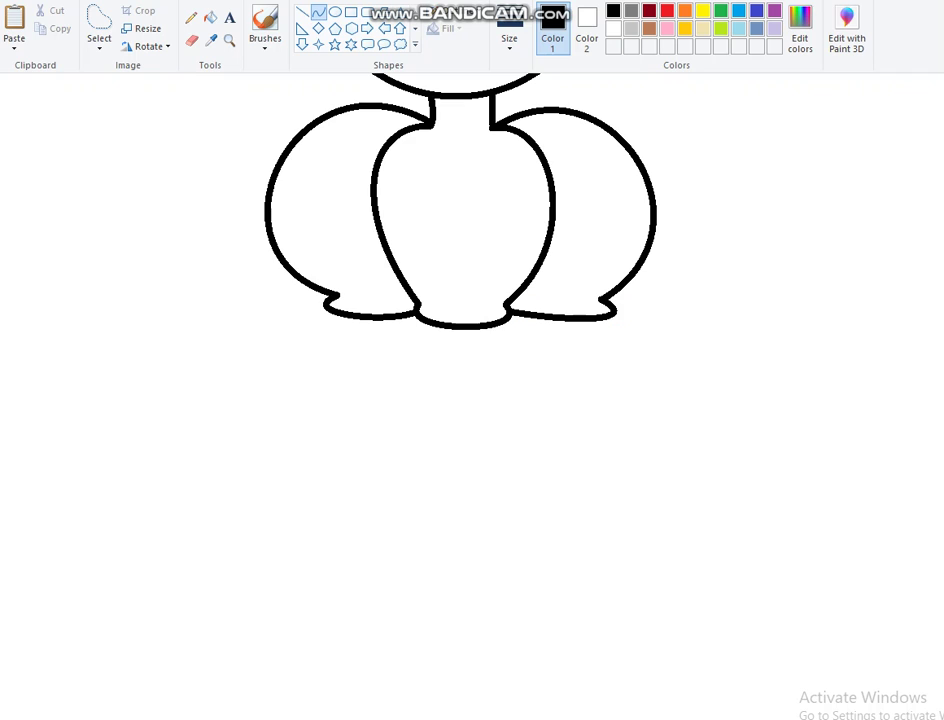
mouse_move(418, 316)
mouse_down()
mouse_move(388, 396)
mouse_move(327, 502)
mouse_up()
drag(372, 409, 340, 395)
drag(345, 460, 305, 450)
key(ctrl+z)
Draw the two outward-bulging outer sides of puffy shorts, from the ends of the waist band down to the cuffs
mouse_move(418, 316)
mouse_down()
mouse_move(381, 438)
mouse_move(388, 552)
mouse_up()
drag(384, 470, 345, 370)
drag(370, 500, 325, 470)
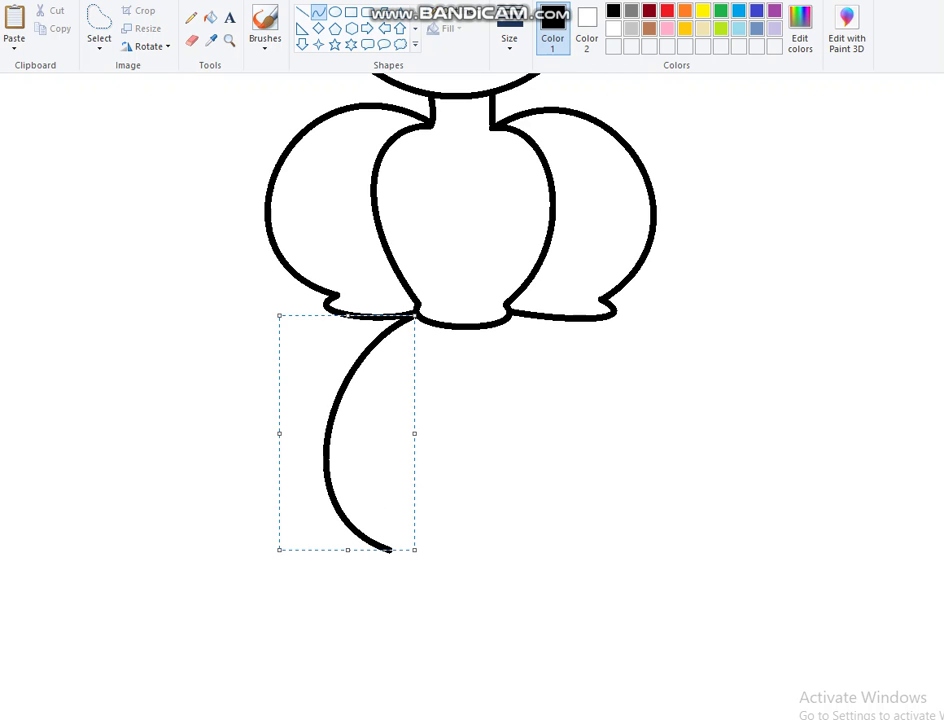
drag(511, 316, 485, 534)
mouse_move(540, 430)
mouse_down()
mouse_move(575, 410)
mouse_move(610, 420)
mouse_up()
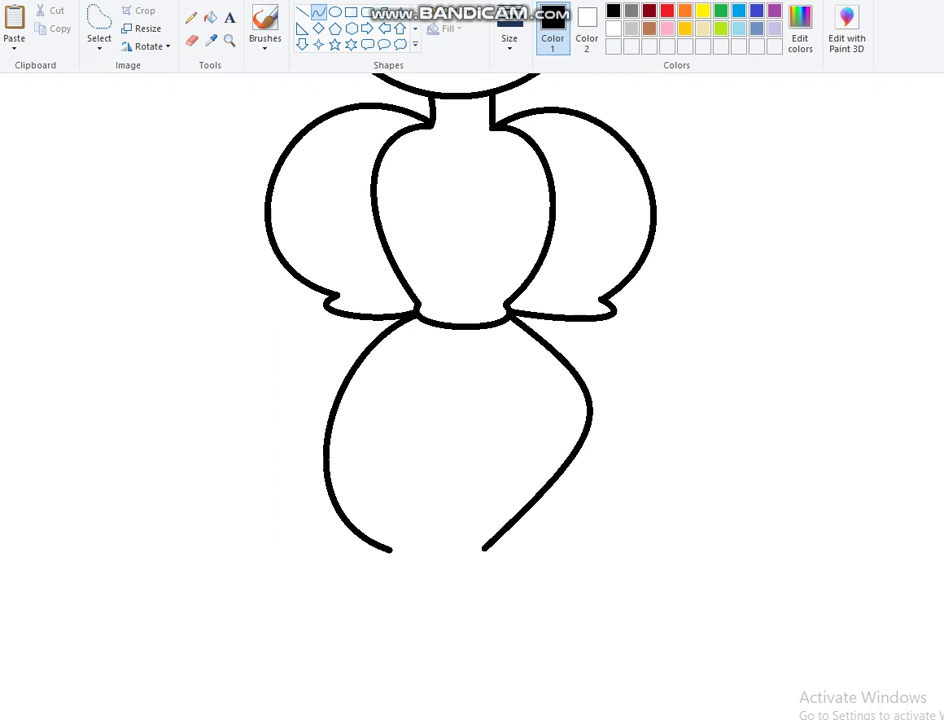
drag(560, 530, 585, 560)
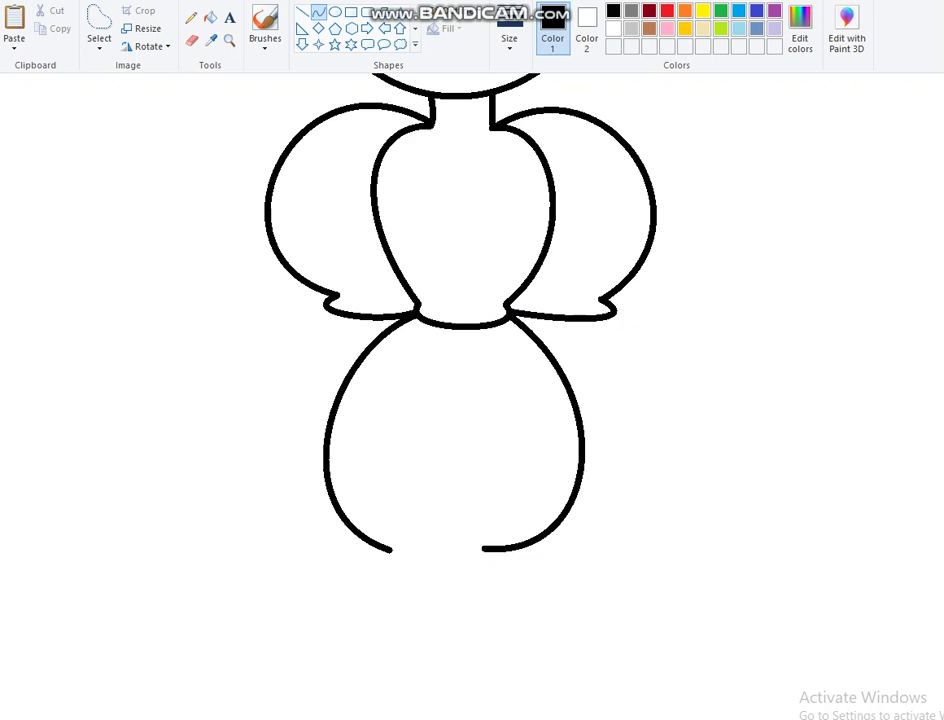
Close the shorts with a small rounded cuff on each leg and a tall narrow arch between them
mouse_move(389, 557)
mouse_down()
mouse_move(440, 560)
mouse_move(415, 575)
mouse_move(440, 495)
mouse_move(446, 421)
mouse_move(456, 560)
mouse_up()
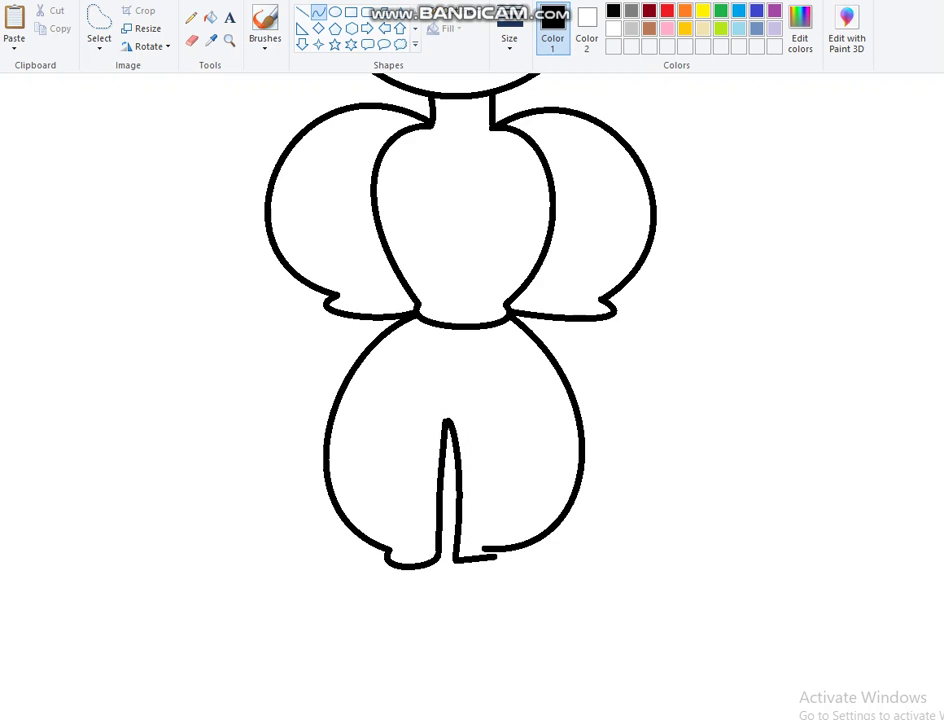
mouse_move(456, 560)
mouse_down()
mouse_move(485, 550)
mouse_move(511, 719)
mouse_up()
click(494, 487)
key(ctrl+z)
drag(491, 574, 489, 719)
key(ctrl+z)
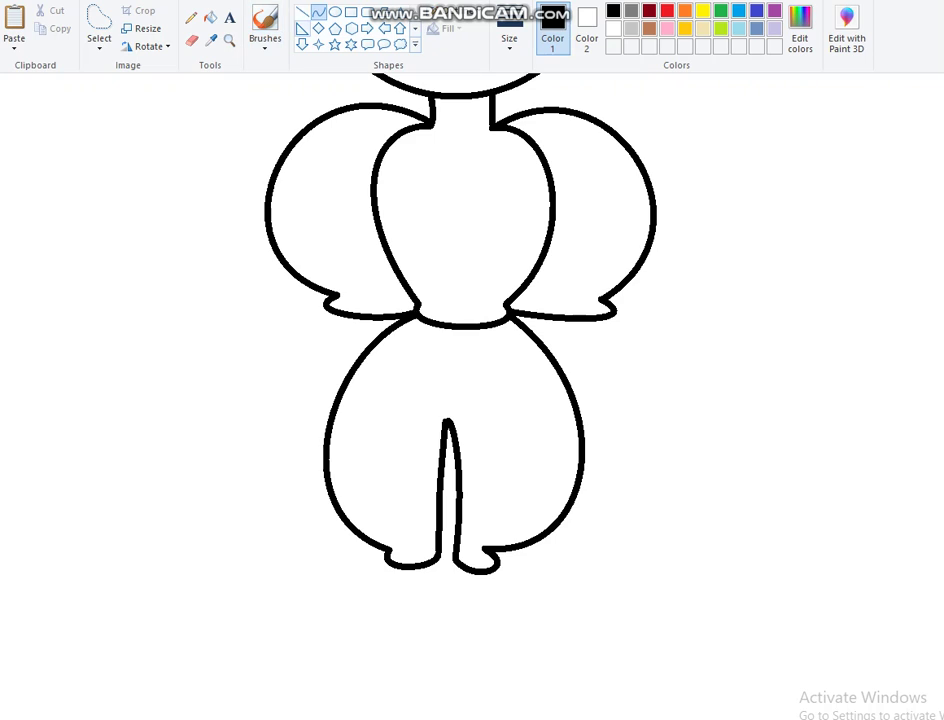
Draw four straight lines down from the two cuffs as slim tapering legs, and switch back to the Curve tool
click(302, 11)
mouse_move(393, 566)
mouse_down()
mouse_move(396, 685)
mouse_move(410, 719)
mouse_up()
drag(436, 562, 424, 719)
drag(453, 563, 465, 719)
mouse_move(490, 570)
mouse_down()
mouse_move(478, 638)
mouse_move(487, 719)
mouse_up()
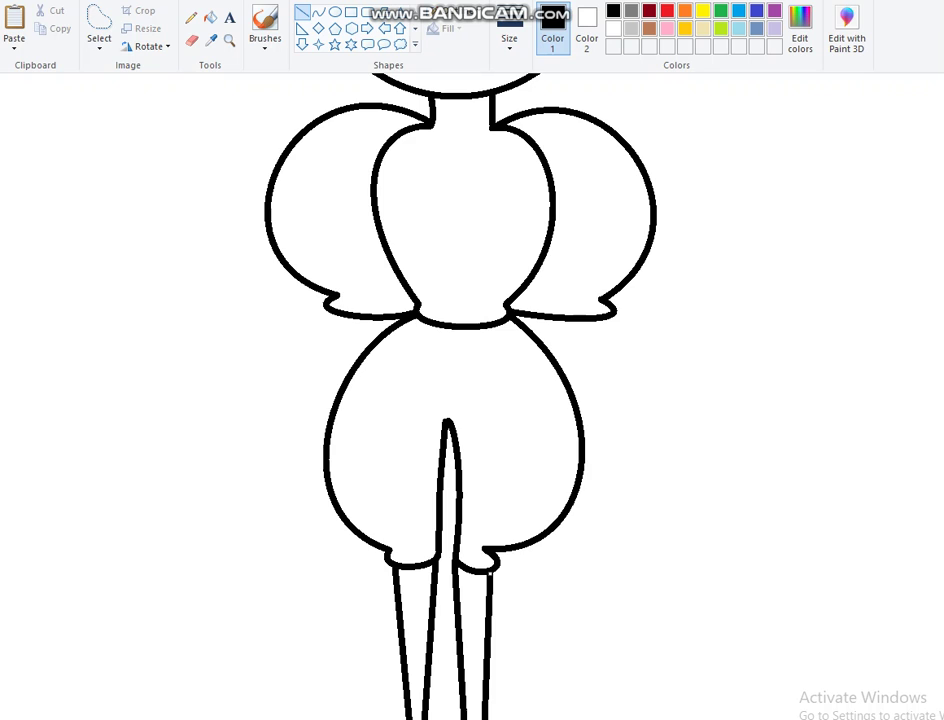
scroll(470, 400, up, 6)
scroll(470, 400, down, 6)
click(318, 12)
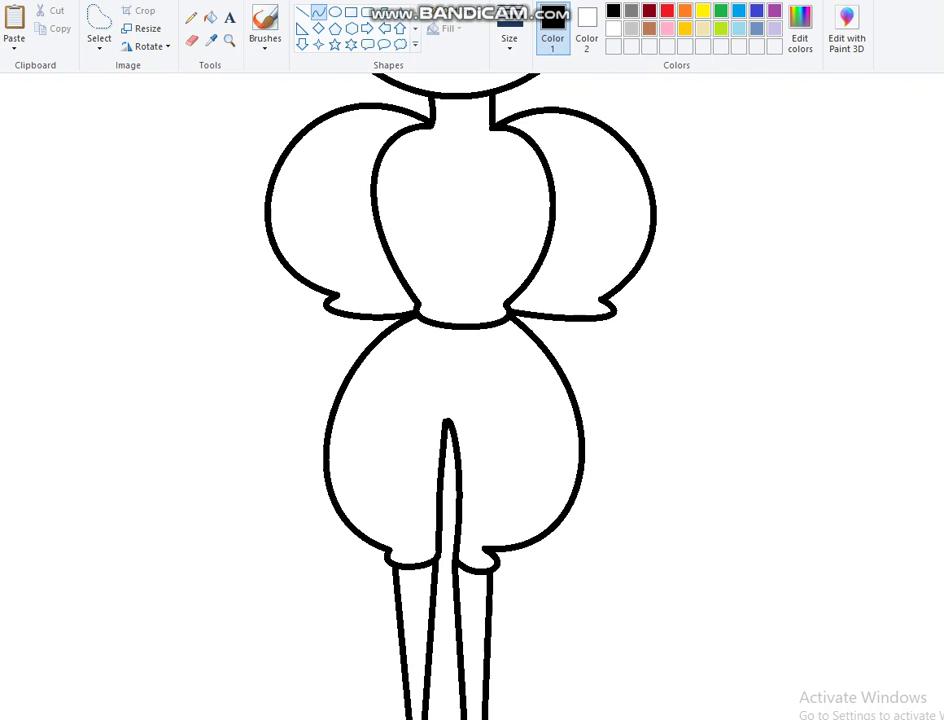
drag(338, 316, 322, 436)
drag(243, 280, 240, 300)
key(ctrl+z)
drag(338, 316, 280, 670)
drag(310, 485, 325, 480)
key(ctrl+z)
Draw the left arm's outer line outward and down from the sleeve cuff, with a short inner line between cuff and hip
mouse_move(338, 316)
mouse_down()
mouse_move(296, 440)
mouse_move(241, 535)
mouse_up()
drag(268, 470, 256, 478)
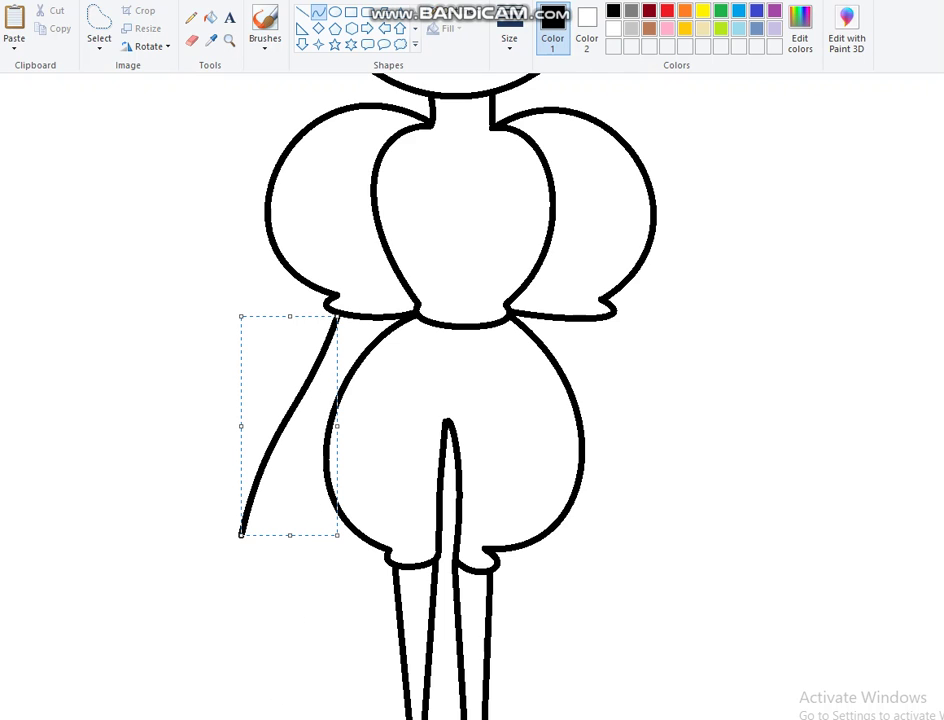
mouse_move(415, 316)
mouse_down()
mouse_move(360, 322)
mouse_move(375, 340)
mouse_up()
key(ctrl+z)
Draw the right arm's curved outer line down from the sleeve cuff, with a short inner line between cuff and hip
drag(581, 321, 645, 575)
drag(630, 490, 645, 480)
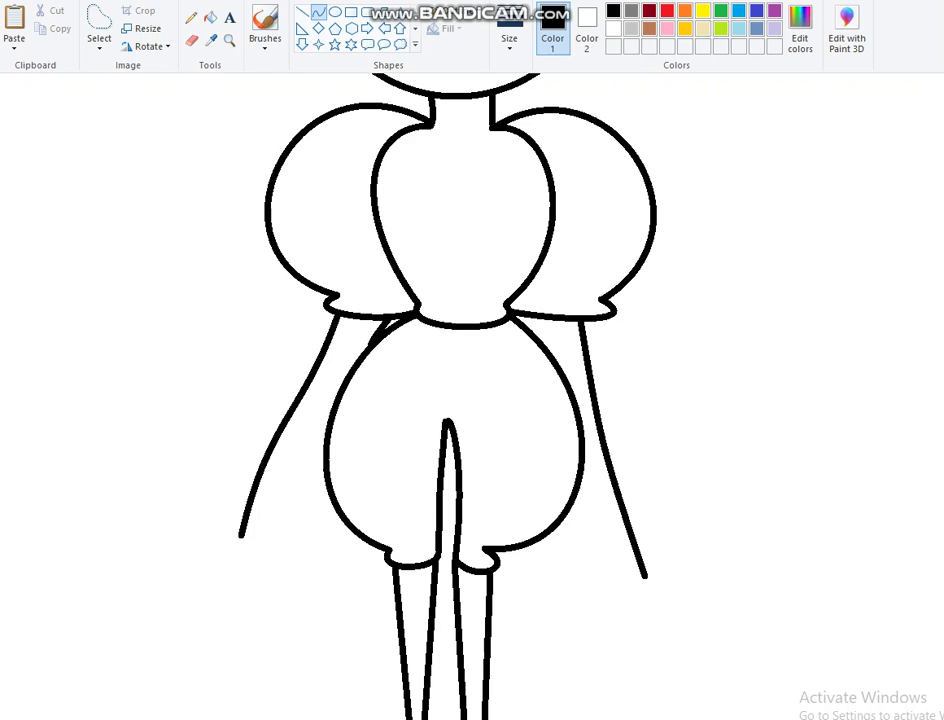
click(532, 320)
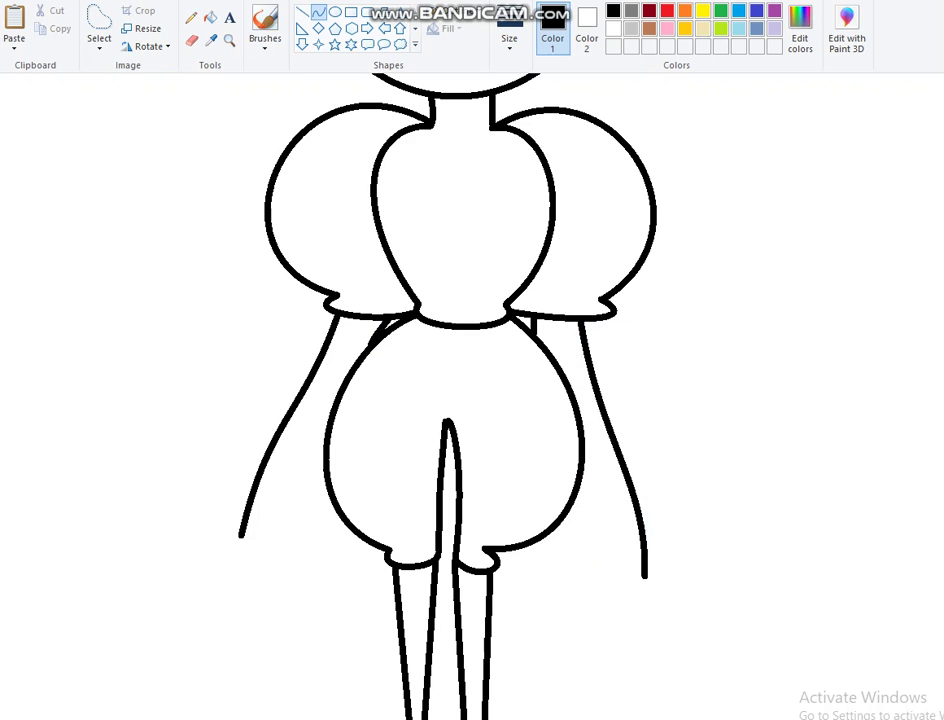
Add the short inner wrist line of each arm where it emerges from behind the lower sides of the shorts
drag(548, 532, 562, 588)
drag(550, 533, 557, 580)
mouse_move(553, 533)
mouse_down()
mouse_move(553, 577)
mouse_move(556, 556)
mouse_up()
drag(343, 523, 345, 536)
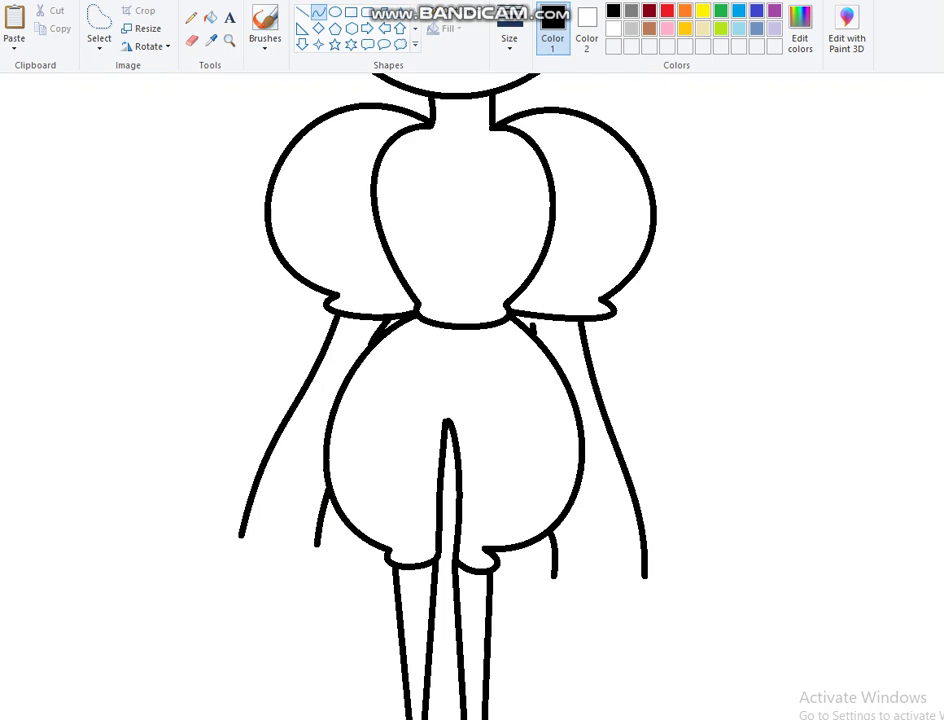
Close the gap between the right arm's short inner line and the sleeve cuff with a straight line
click(229, 40)
click(565, 381)
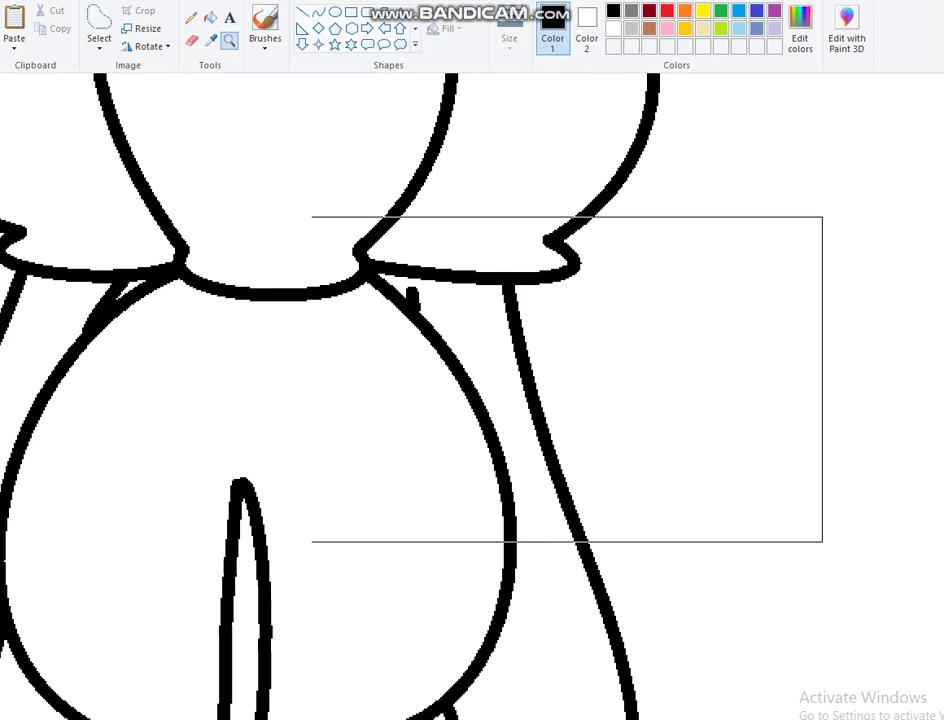
click(434, 348)
click(521, 366)
click(302, 12)
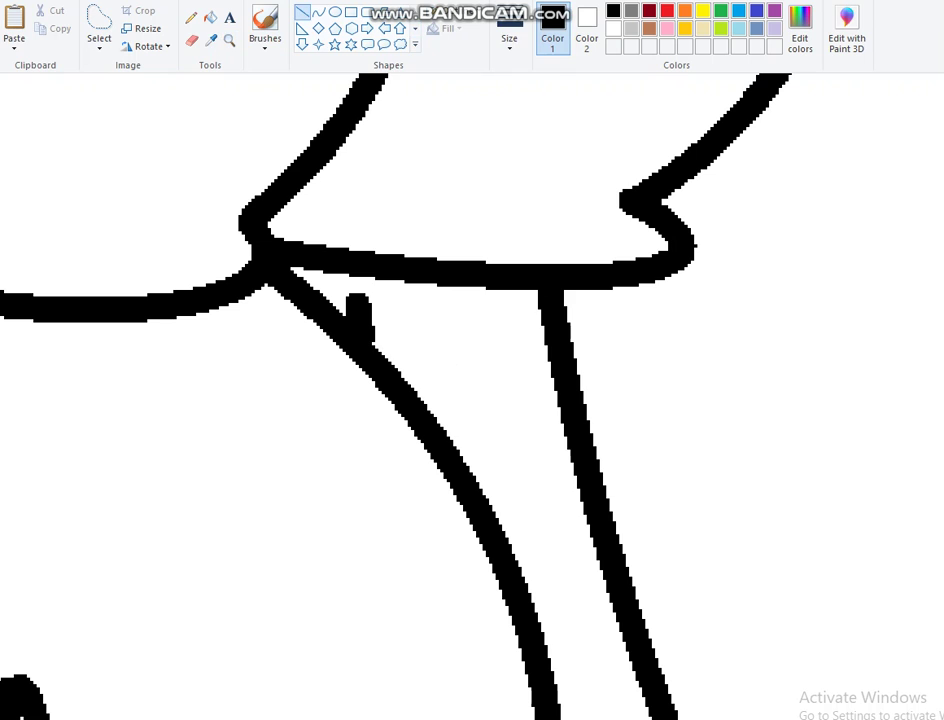
drag(358, 300, 358, 270)
Draw the right hand's inner side as a curve from the wrist, ending in a rounded first fingertip
scroll(472, 396, down, 5)
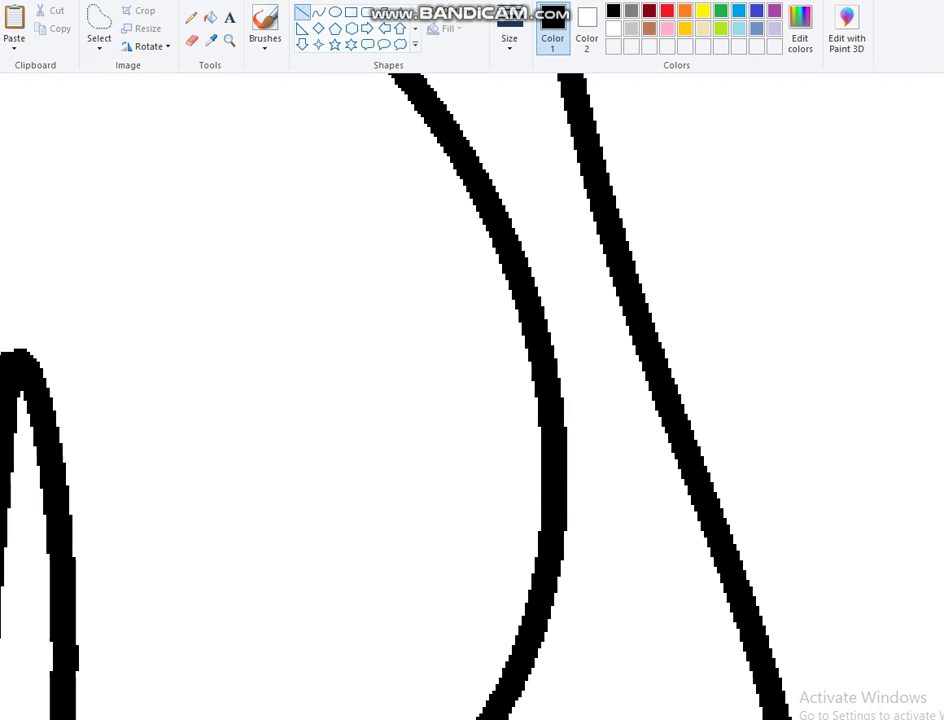
scroll(472, 396, down, 5)
click(318, 12)
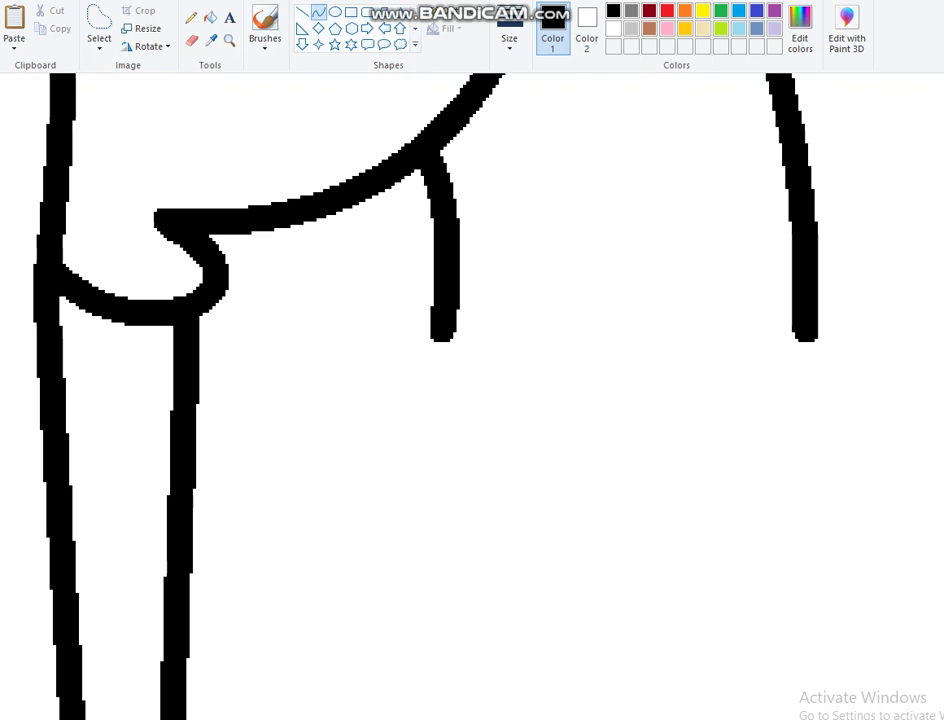
drag(440, 335, 412, 655)
mouse_move(418, 490)
mouse_down()
mouse_move(375, 480)
mouse_move(560, 454)
mouse_up()
scroll(472, 396, down, 2)
click(563, 453)
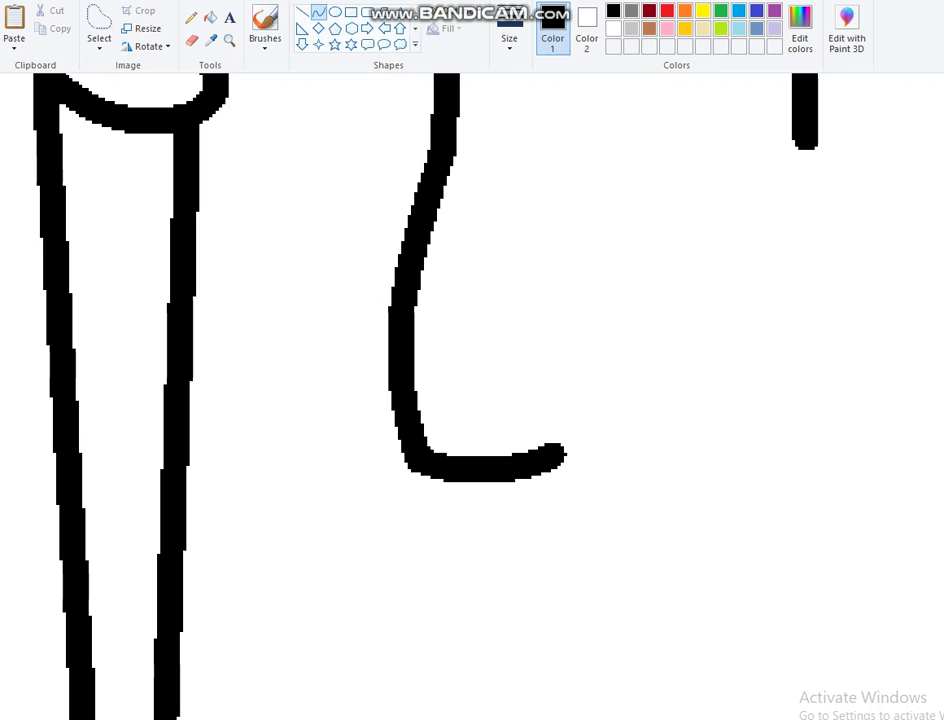
Add two short finger dividers and the remaining fingertips to the right hand, and join its outer side to the wrist
mouse_move(562, 452)
mouse_down()
mouse_move(586, 341)
mouse_move(565, 305)
mouse_up()
drag(565, 380, 558, 380)
click(564, 263)
key(ctrl+z)
mouse_move(566, 305)
mouse_down()
mouse_move(590, 468)
mouse_move(702, 438)
mouse_move(697, 318)
mouse_up()
key(ctrl+z)
click(704, 440)
drag(712, 380, 714, 385)
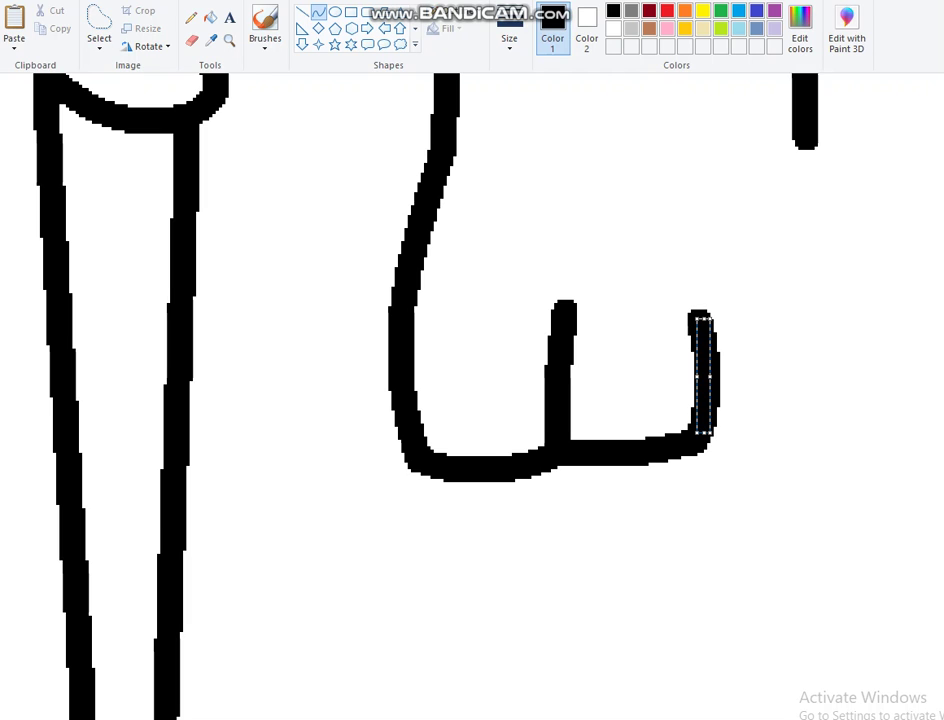
mouse_move(704, 441)
mouse_down()
mouse_move(820, 424)
mouse_move(810, 130)
mouse_move(840, 150)
mouse_up()
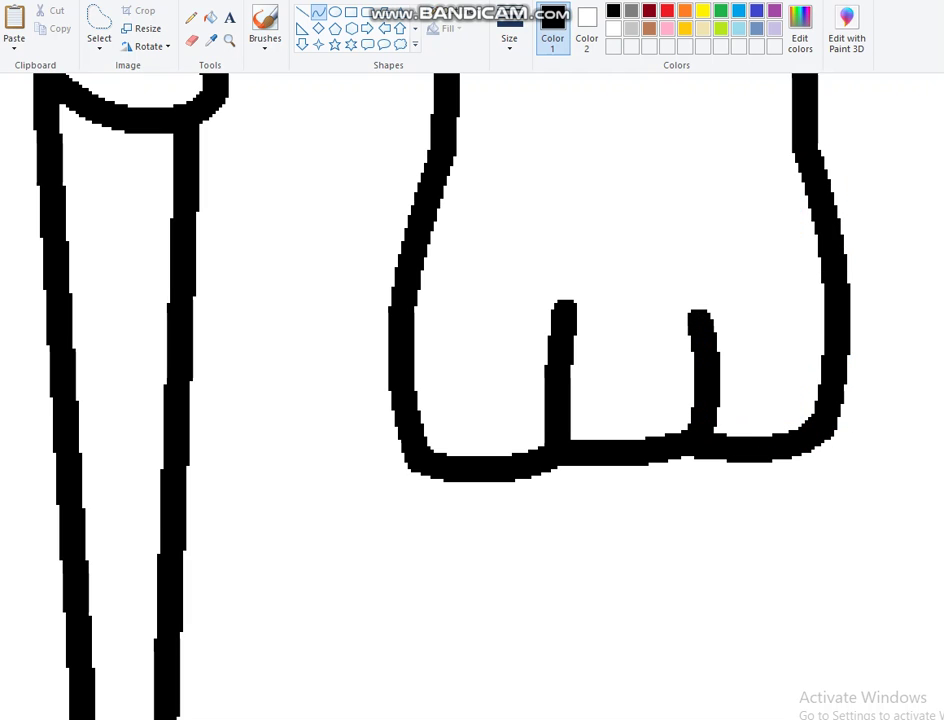
Outline the left hand with curves: the outer side from the wrist, a shallow curved bottom edge and the inner side back to the wrist
scroll(472, 396, left, 5)
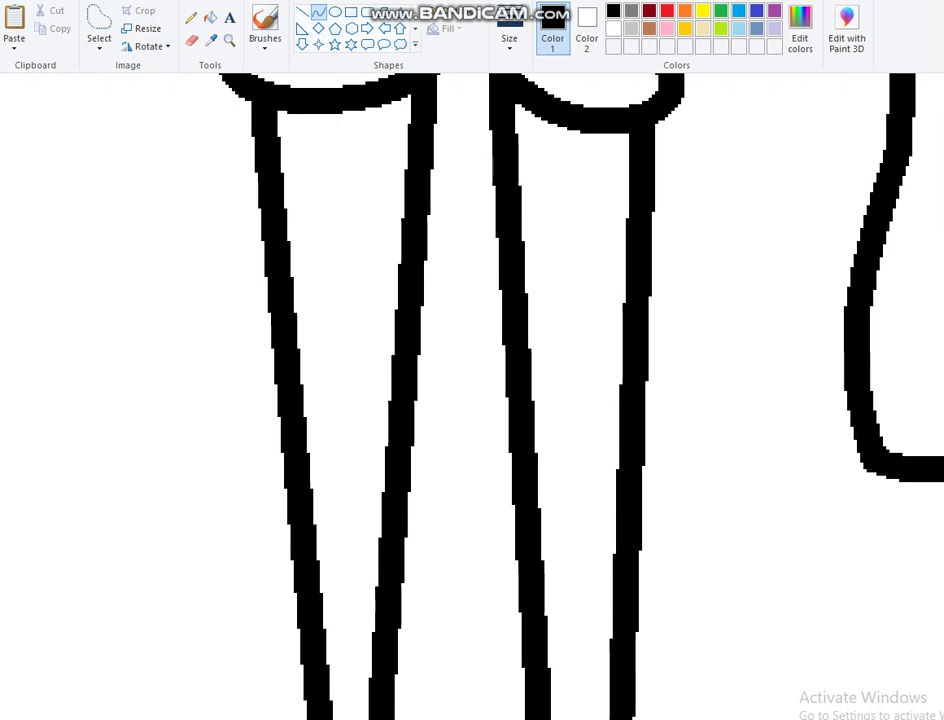
scroll(472, 396, down, 5)
scroll(472, 396, up, 2)
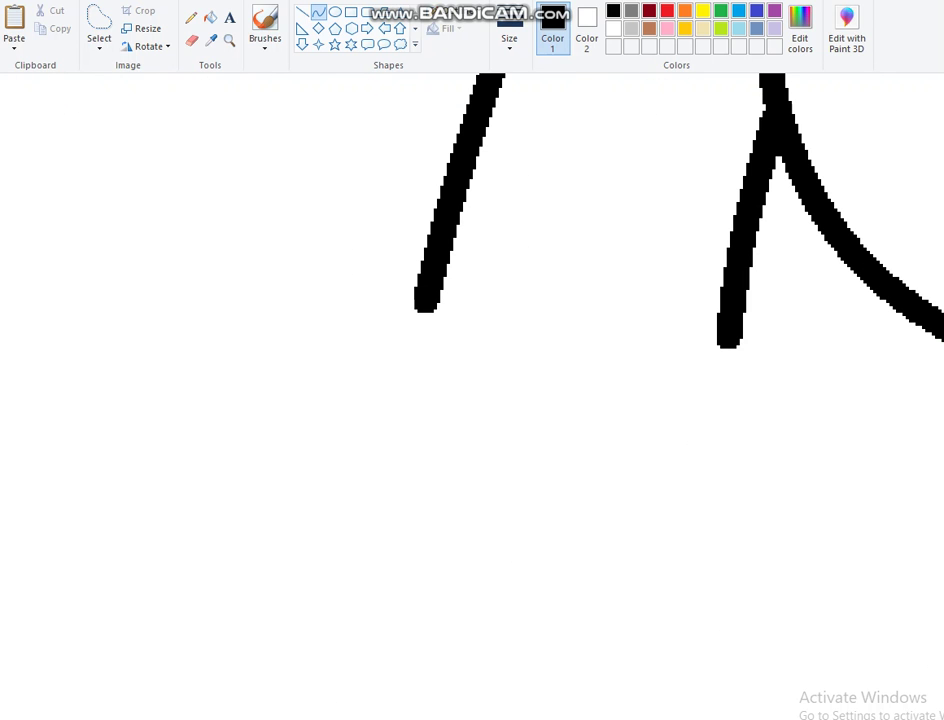
scroll(472, 396, down, 2)
scroll(472, 396, up, 1)
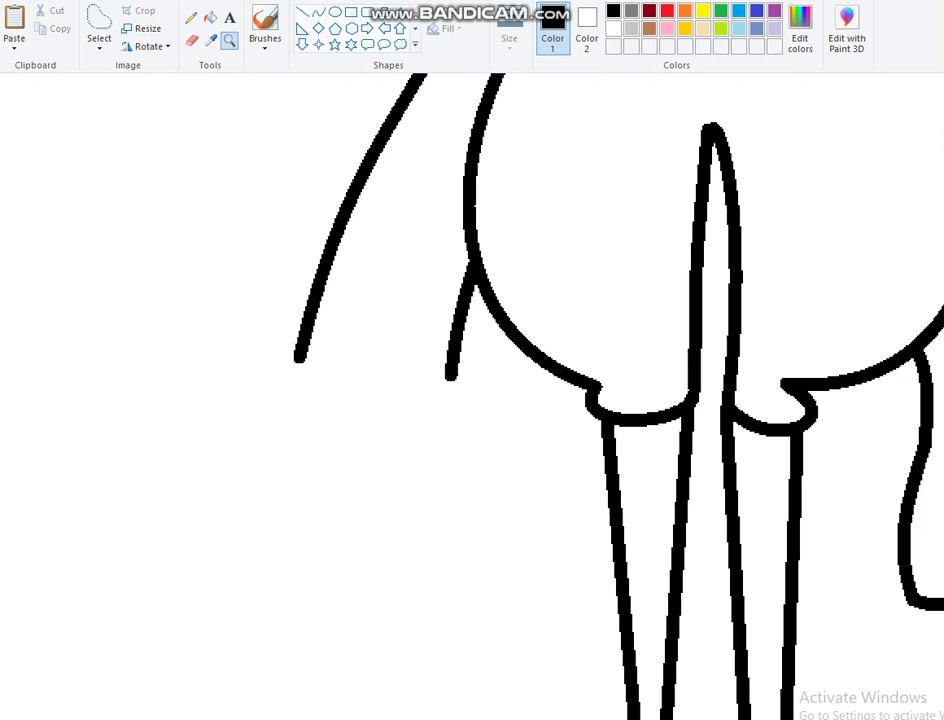
click(318, 12)
mouse_move(298, 358)
mouse_down()
mouse_move(268, 512)
mouse_move(318, 529)
mouse_move(468, 534)
mouse_up()
click(263, 465)
click(263, 465)
click(268, 540)
click(268, 540)
drag(449, 370, 468, 535)
drag(458, 450, 458, 452)
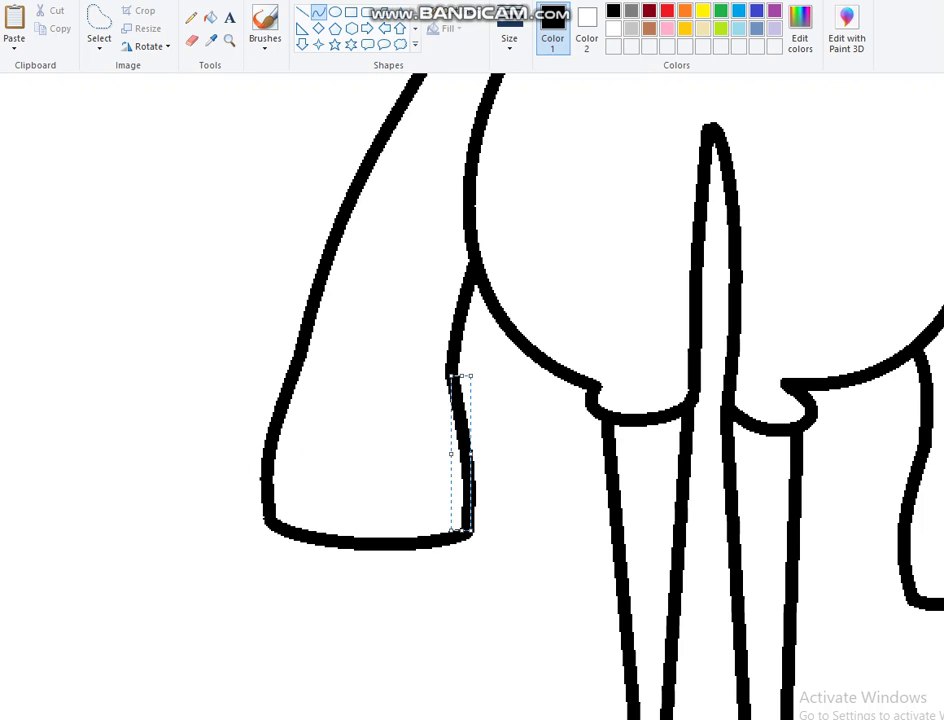
Add two short vertical finger dividers rising from the left hand's bottom edge
mouse_move(331, 452)
mouse_down()
mouse_move(320, 533)
mouse_move(324, 492)
mouse_up()
click(395, 533)
mouse_move(395, 533)
mouse_down()
mouse_move(398, 468)
mouse_move(391, 500)
mouse_move(405, 461)
mouse_up()
key(ctrl+z)
click(414, 379)
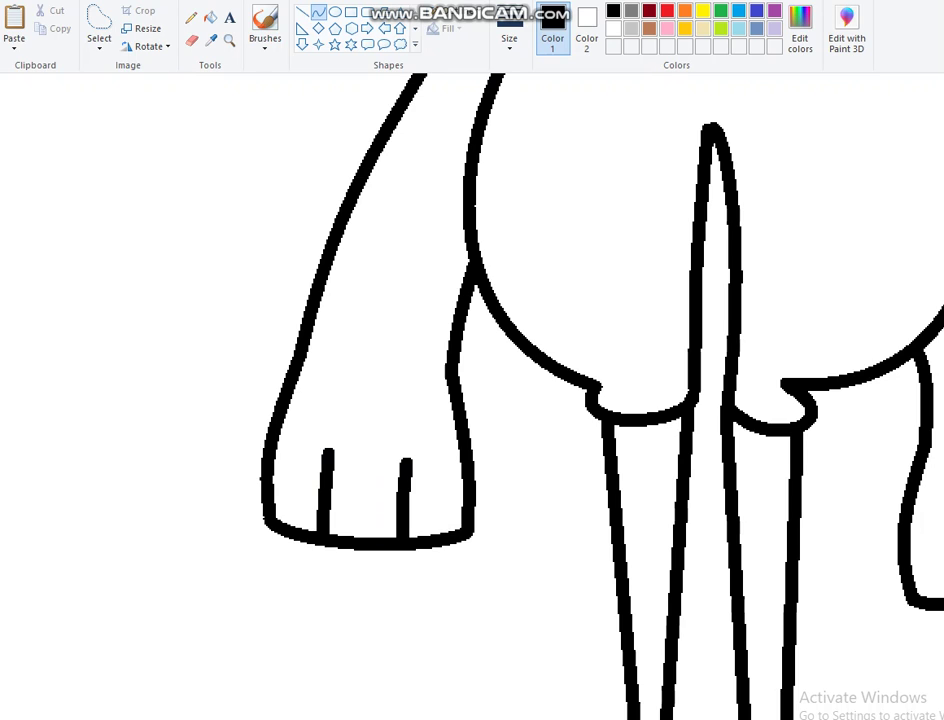
Cut the leg lines away from the shorts' hems with thin white Pencil strokes along the lower edge of each hem
scroll(472, 396, right, 5)
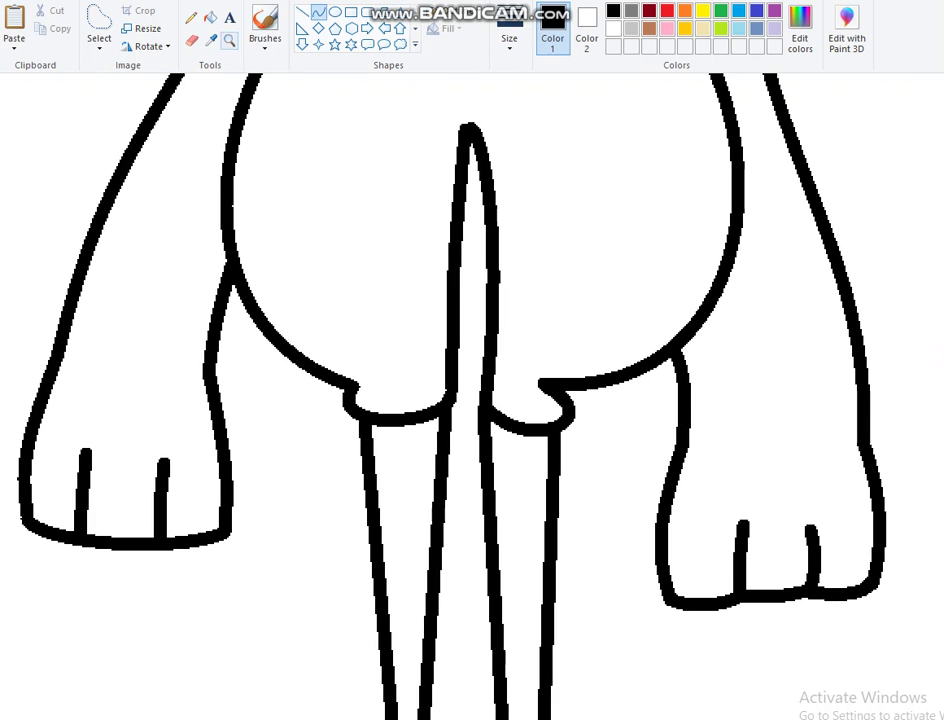
click(191, 17)
click(229, 39)
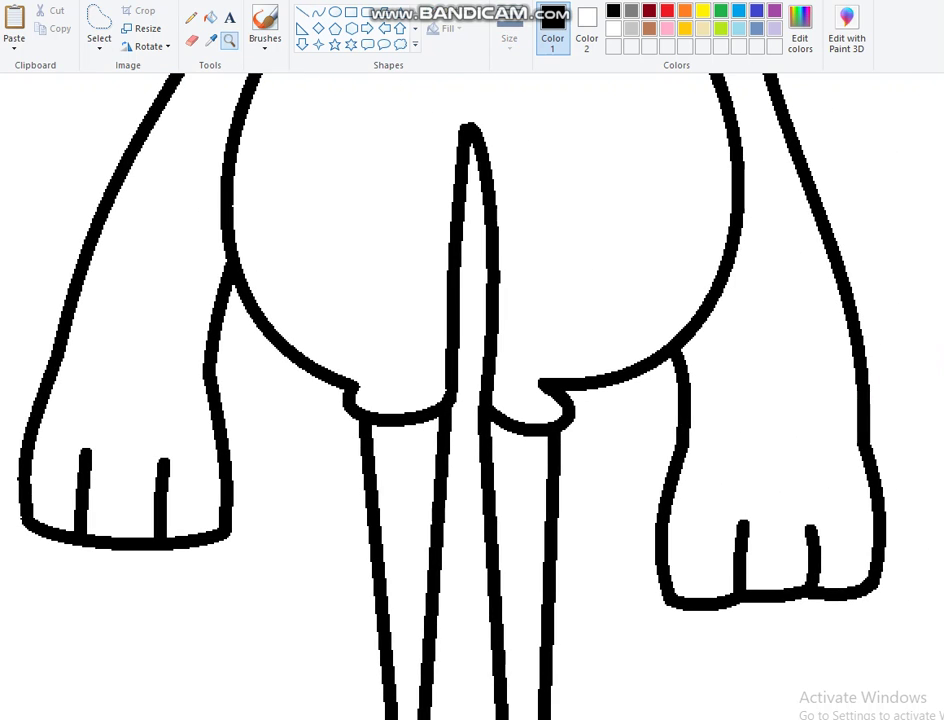
click(458, 463)
click(427, 506)
click(191, 17)
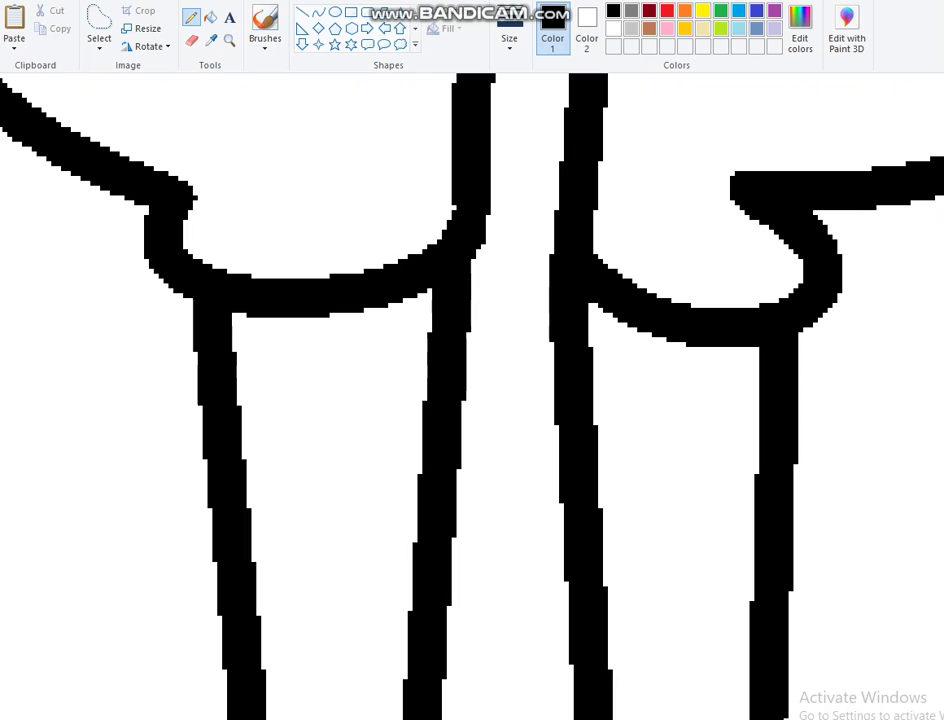
drag(198, 308, 228, 308)
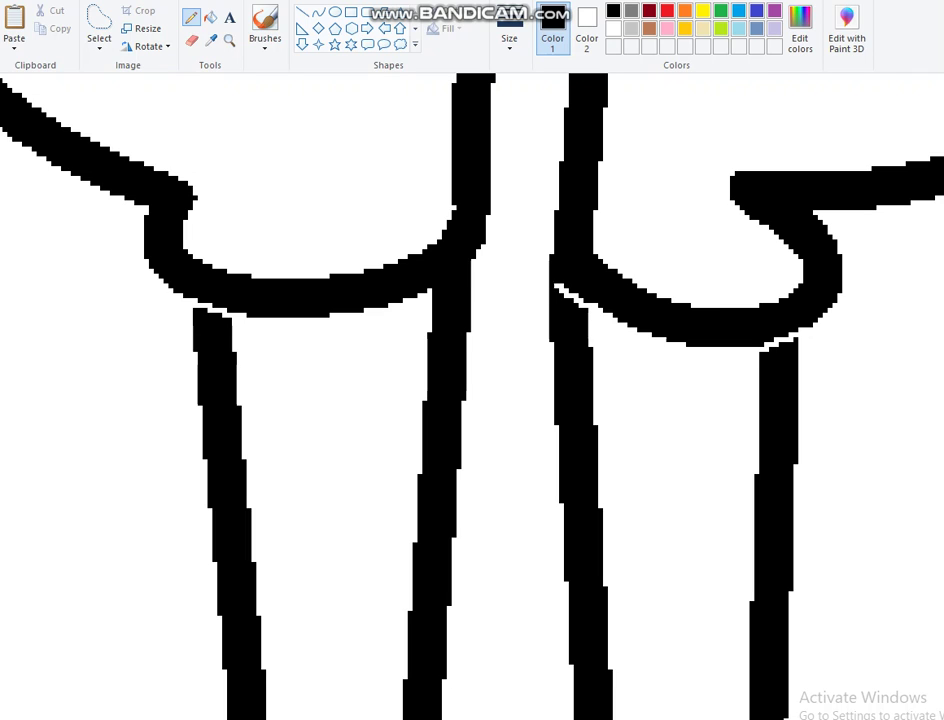
Erase the left leg's outer line with a white fill, and undo the fill that wipes out the shorts' outline
click(210, 17)
right_click(218, 450)
right_click(300, 292)
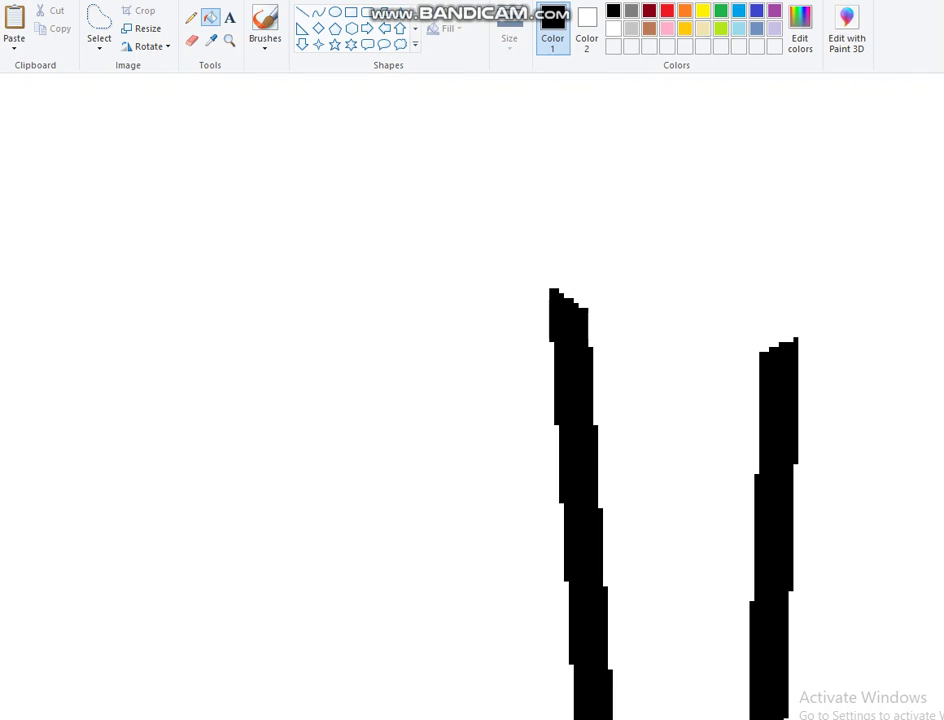
key(ctrl+z)
key(ctrl+z)
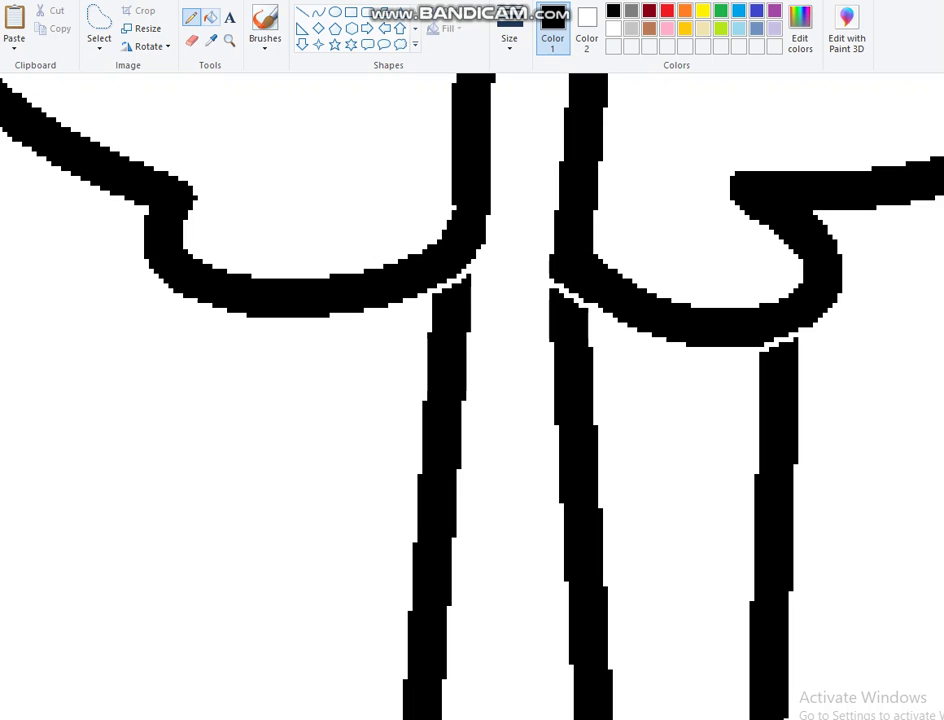
Erase the left leg's inner line and both lines of the right leg by filling them with white
click(210, 17)
right_click(578, 450)
right_click(776, 450)
right_click(432, 450)
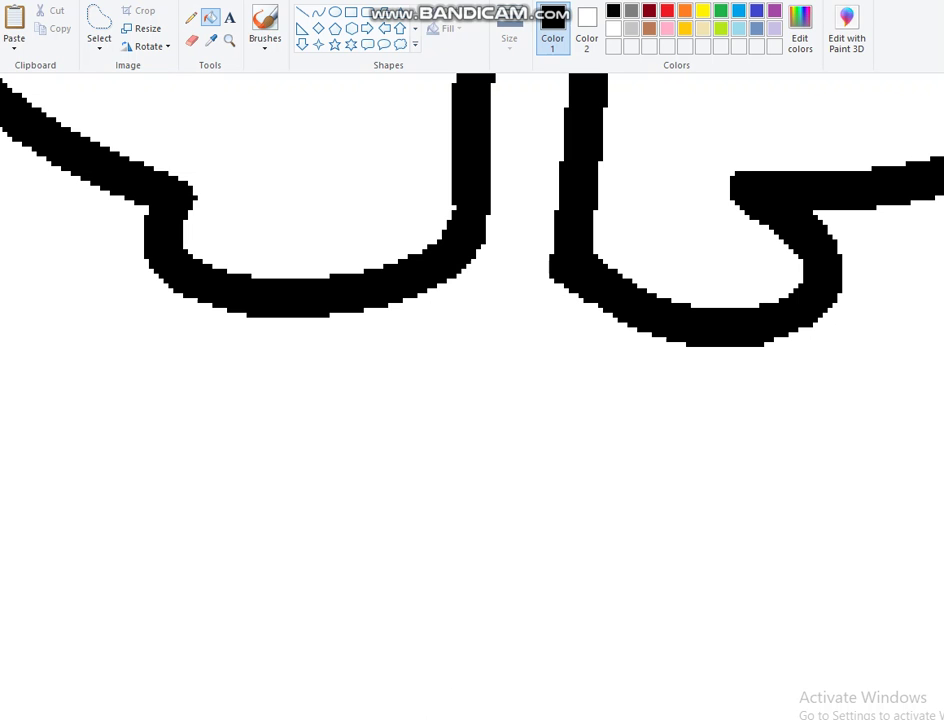
Draw the left half of a heart on the chest as a curve, using a thinner line than the body outline
scroll(472, 396, down, 5)
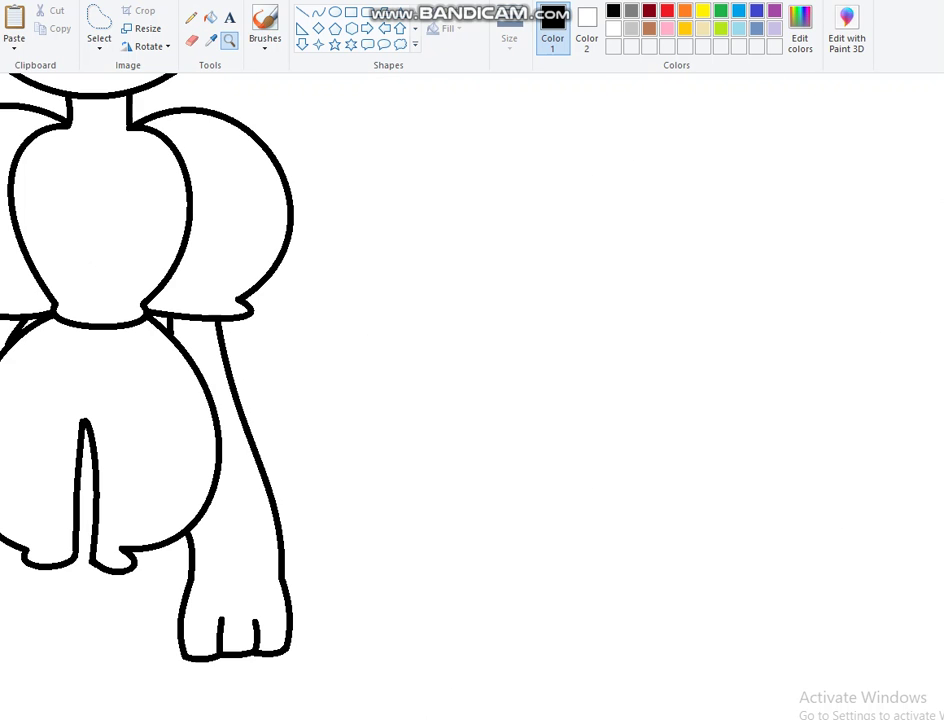
scroll(445, 360, up, 4)
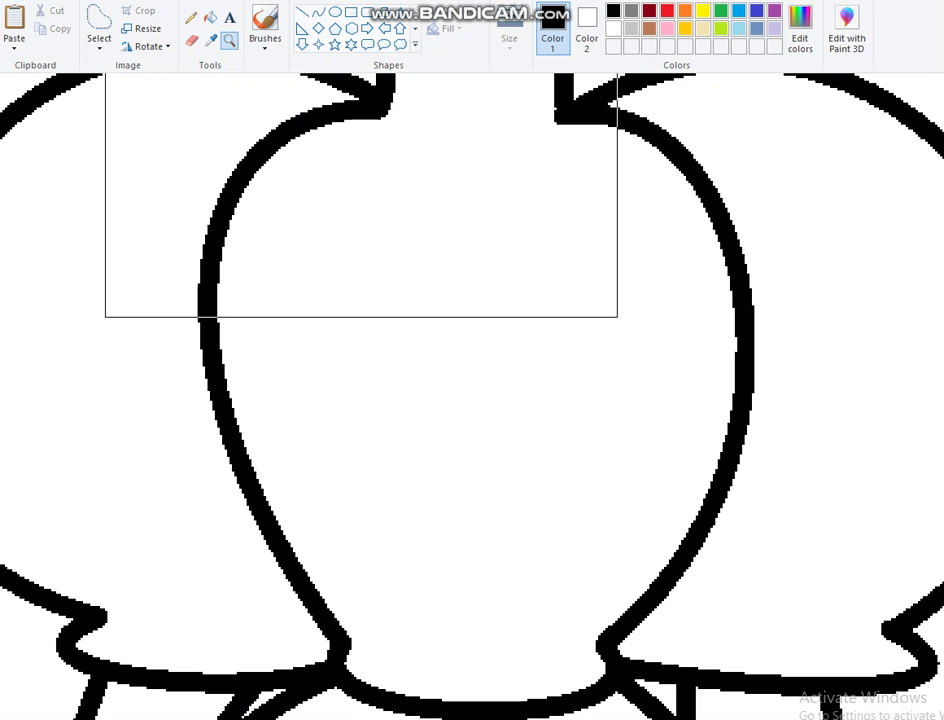
click(318, 12)
drag(470, 280, 470, 560)
mouse_move(466, 420)
mouse_down()
mouse_move(369, 352)
mouse_move(280, 225)
mouse_up()
drag(420, 470, 310, 410)
drag(359, 141, 359, 158)
mouse_move(360, 350)
mouse_down()
mouse_move(362, 305)
mouse_move(360, 325)
mouse_up()
click(509, 30)
click(546, 105)
drag(357, 505, 357, 568)
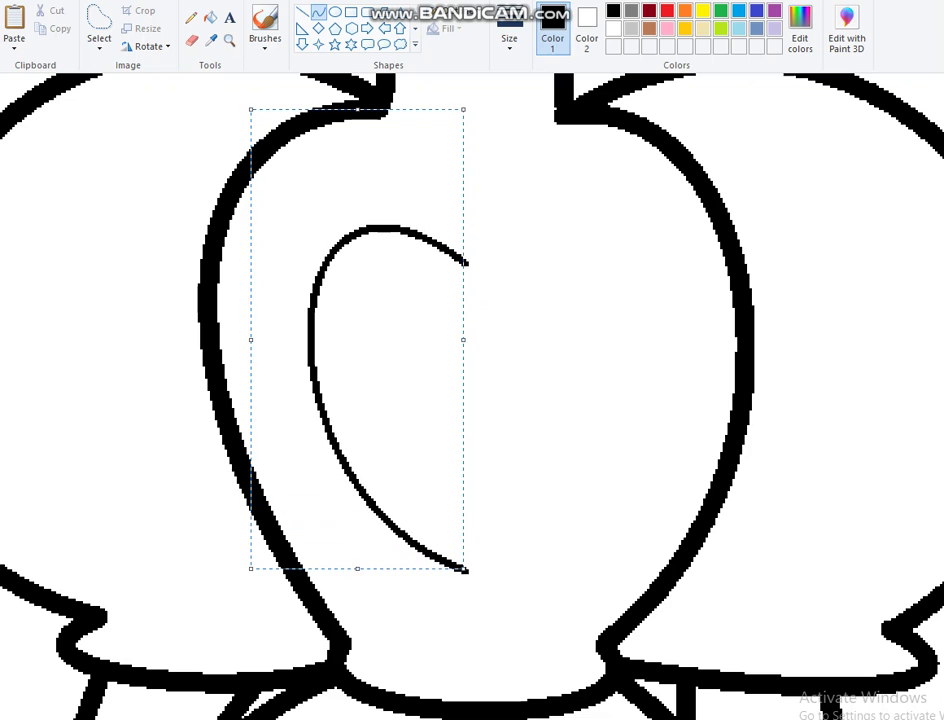
Narrow the half-heart curve from its outer side and give it a thicker line
drag(250, 340, 274, 340)
click(509, 30)
click(546, 118)
right_click(370, 345)
key(Escape)
Copy the half heart with a free-form selection and paste a duplicate onto the empty area of the shorts
click(99, 20)
click(99, 45)
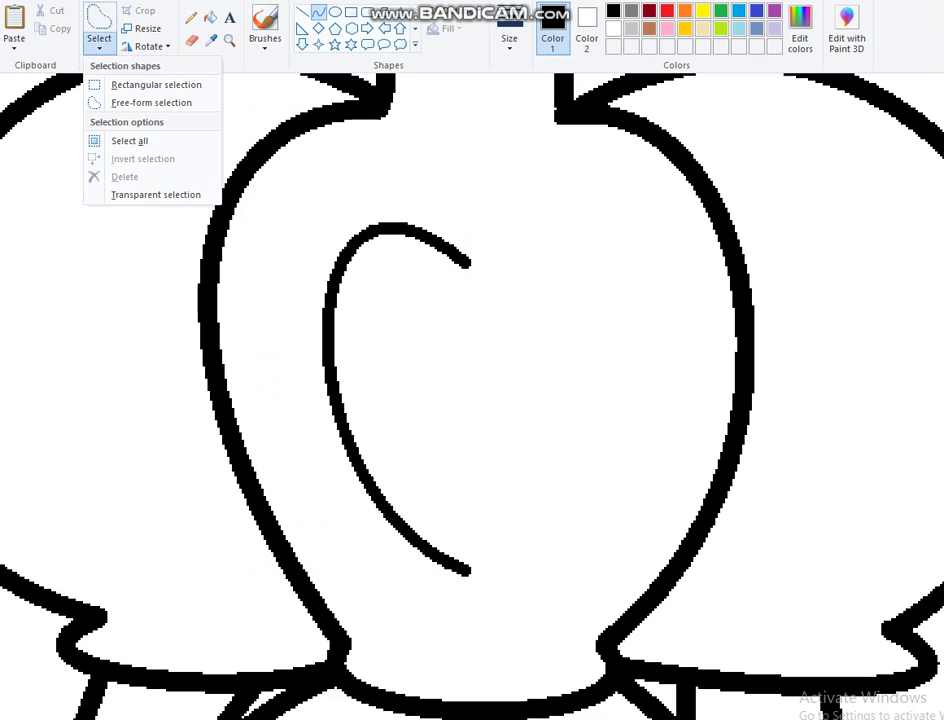
click(151, 102)
mouse_move(418, 184)
mouse_down()
mouse_move(352, 190)
mouse_move(470, 605)
mouse_move(488, 308)
mouse_move(440, 200)
mouse_move(418, 186)
mouse_up()
right_click(430, 250)
click(467, 279)
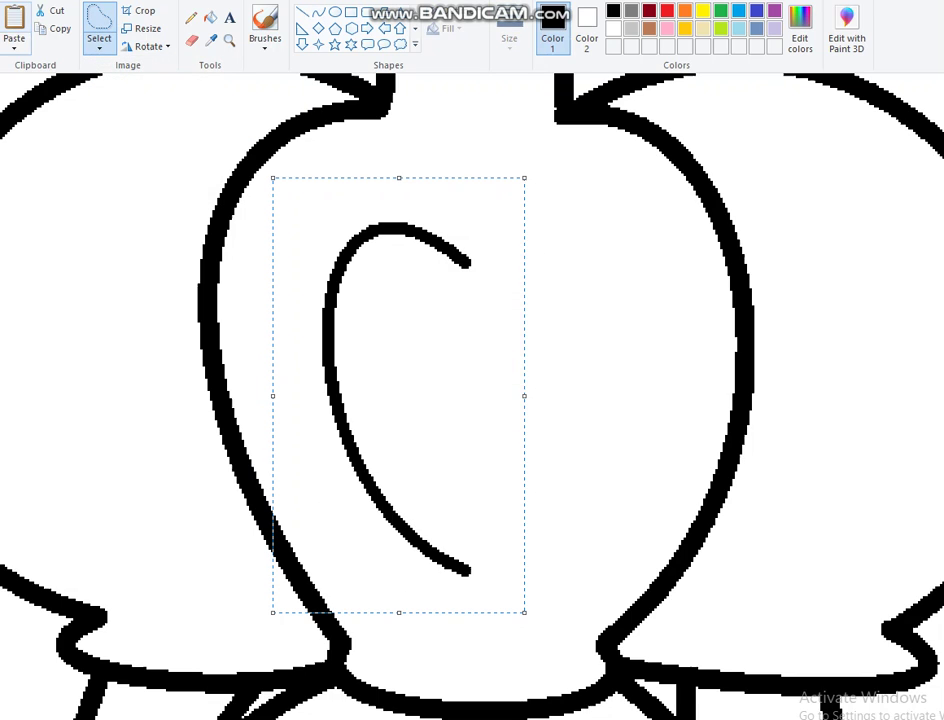
key(ctrl+v)
drag(126, 291, 610, 373)
drag(478, 178, 730, 612)
Flip the pasted half heart horizontally and fit it against the left half to complete the chest heart
right_click(646, 333)
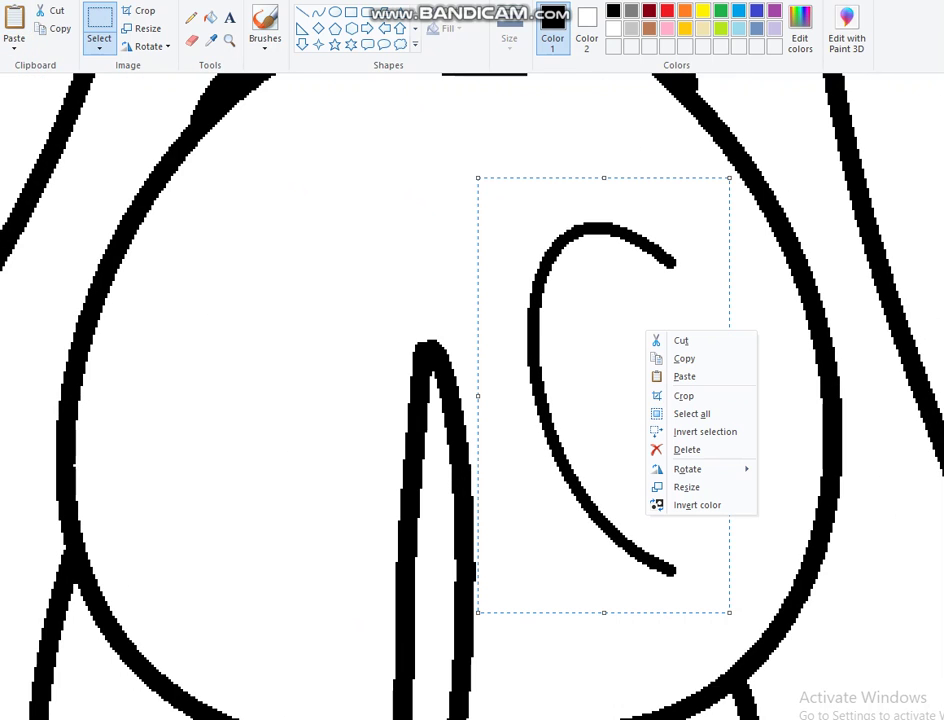
mouse_move(688, 469)
click(785, 543)
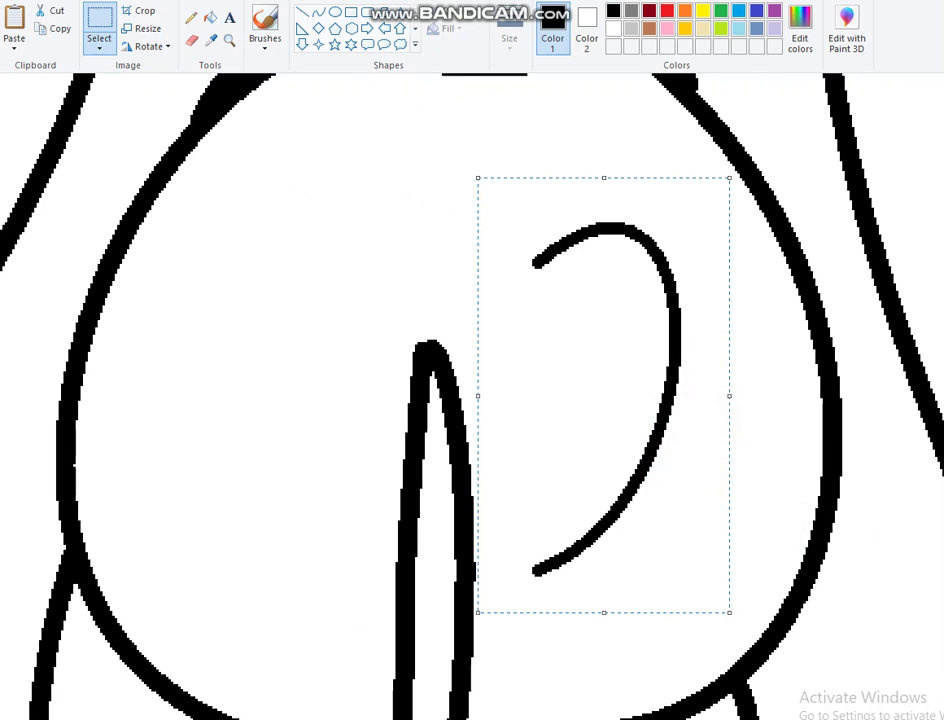
click(99, 44)
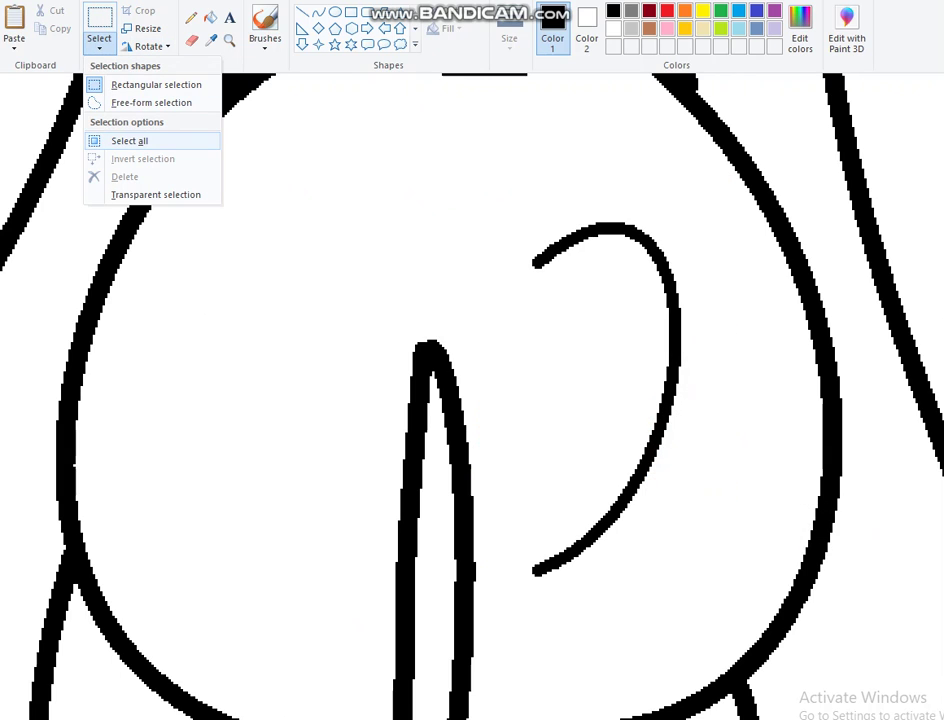
click(150, 102)
mouse_move(551, 170)
mouse_down()
mouse_move(467, 288)
mouse_move(518, 518)
mouse_move(689, 537)
mouse_move(690, 240)
mouse_move(553, 170)
mouse_up()
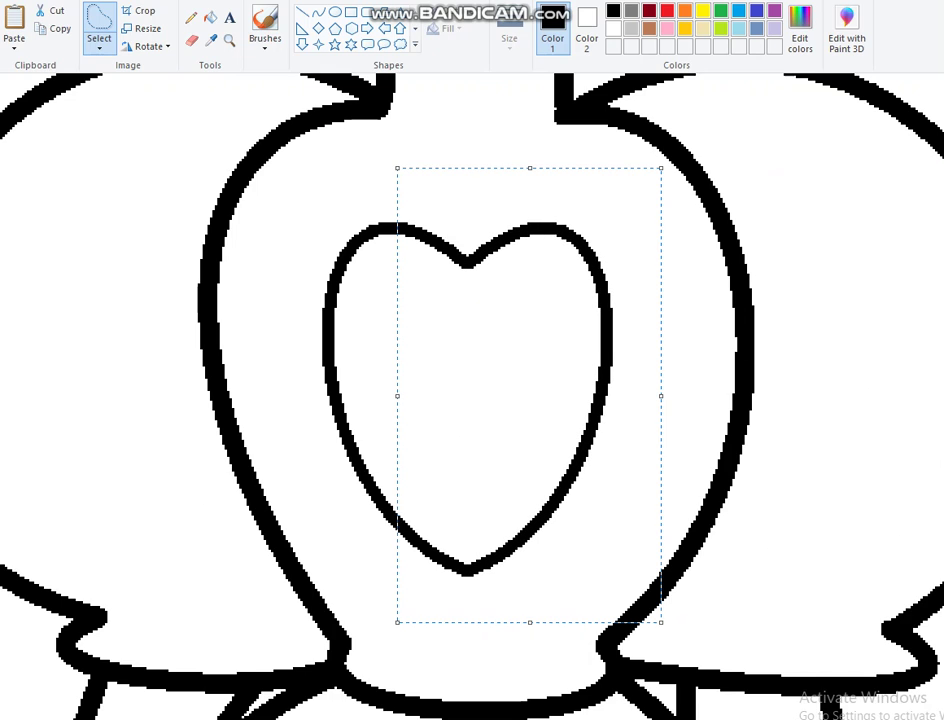
Select the whole heart with a free-form selection and move it slightly up and to the right, centring it on the chest
click(99, 48)
click(147, 101)
mouse_move(342, 178)
mouse_down()
mouse_move(405, 183)
mouse_move(452, 570)
mouse_up()
mouse_move(508, 605)
mouse_down()
mouse_move(305, 421)
mouse_move(440, 203)
mouse_move(575, 200)
mouse_move(545, 577)
mouse_move(508, 603)
mouse_up()
drag(470, 400, 476, 366)
scroll(476, 400, up, 3)
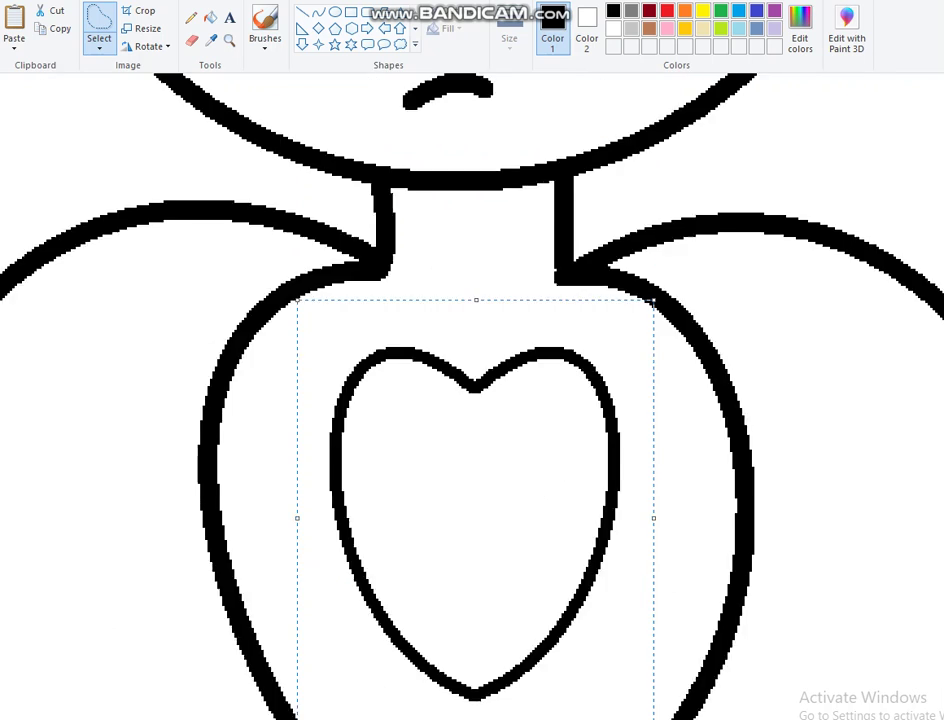
scroll(476, 400, up, 3)
click(428, 326)
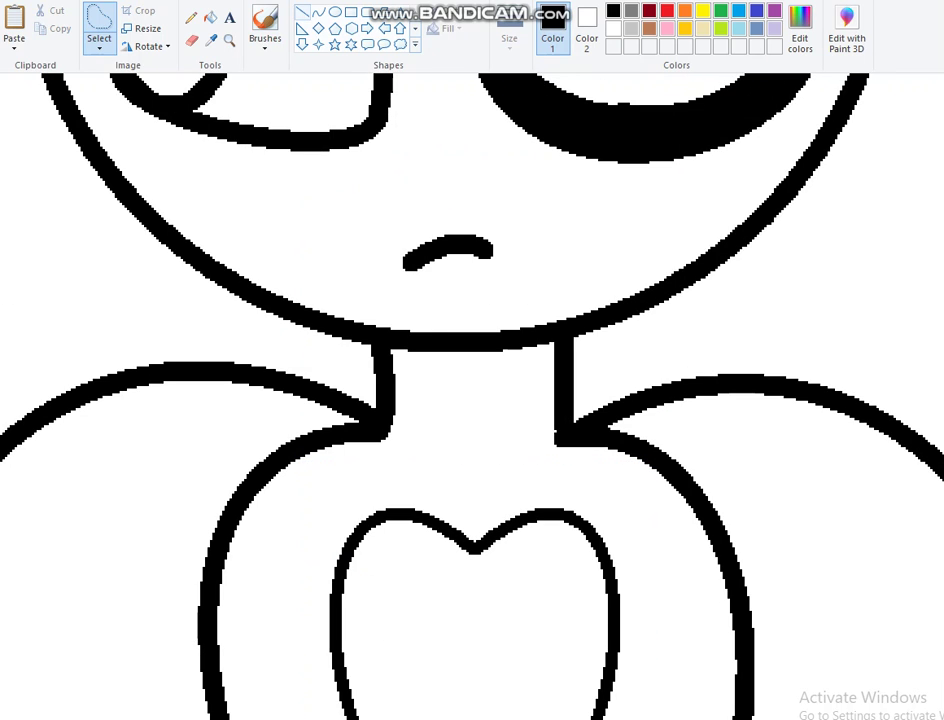
Thin the mouth and taper its ends by trimming its underside with a white curve and the Pencil
click(318, 11)
click(510, 38)
click(545, 132)
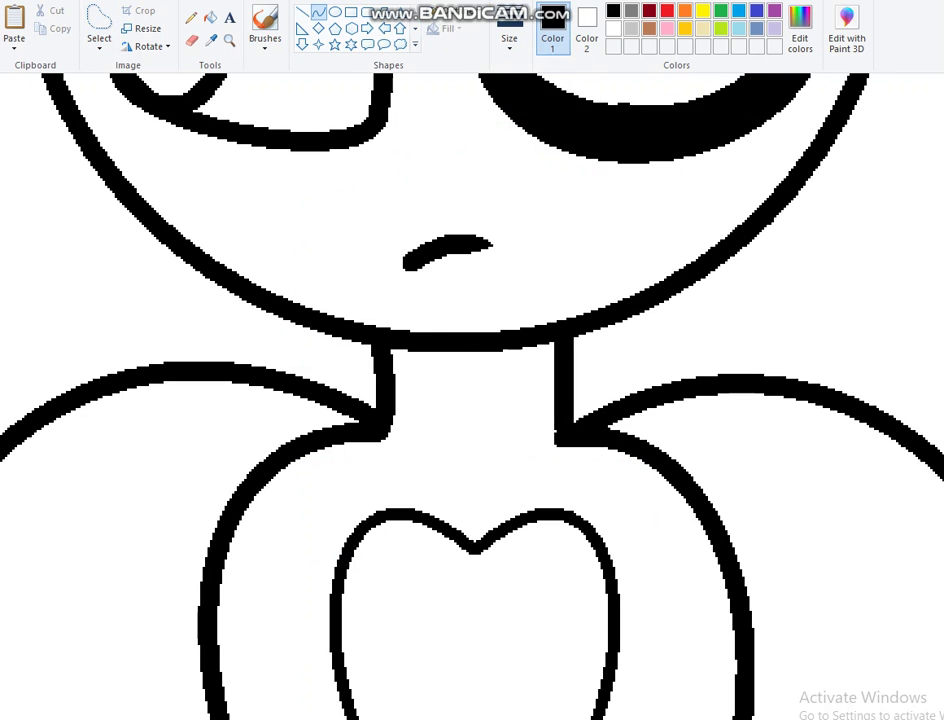
drag(403, 263, 491, 243)
click(510, 38)
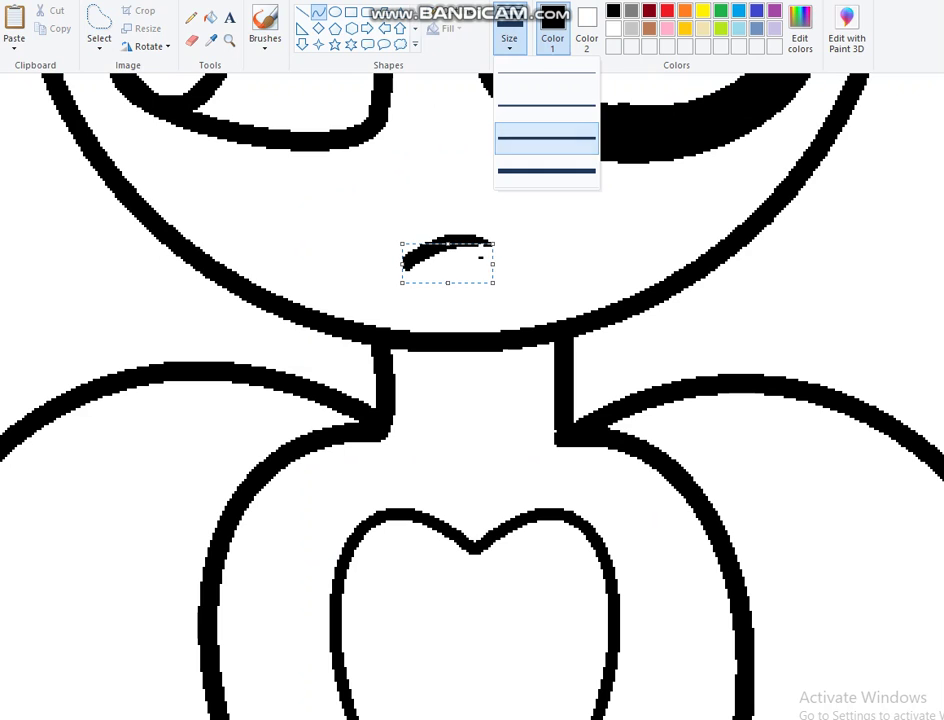
click(545, 170)
click(447, 186)
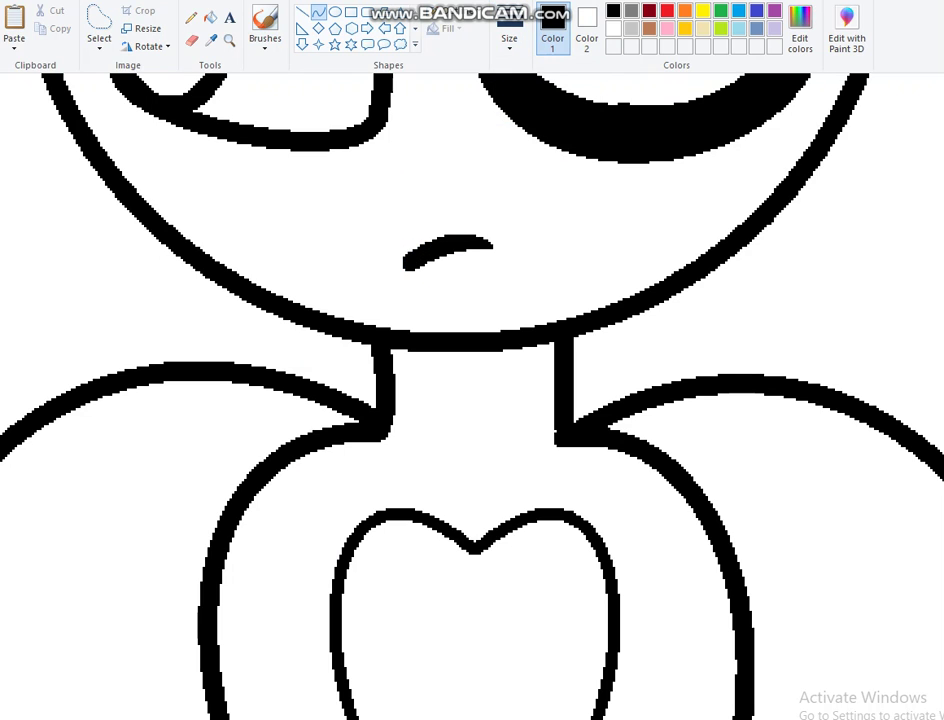
click(191, 17)
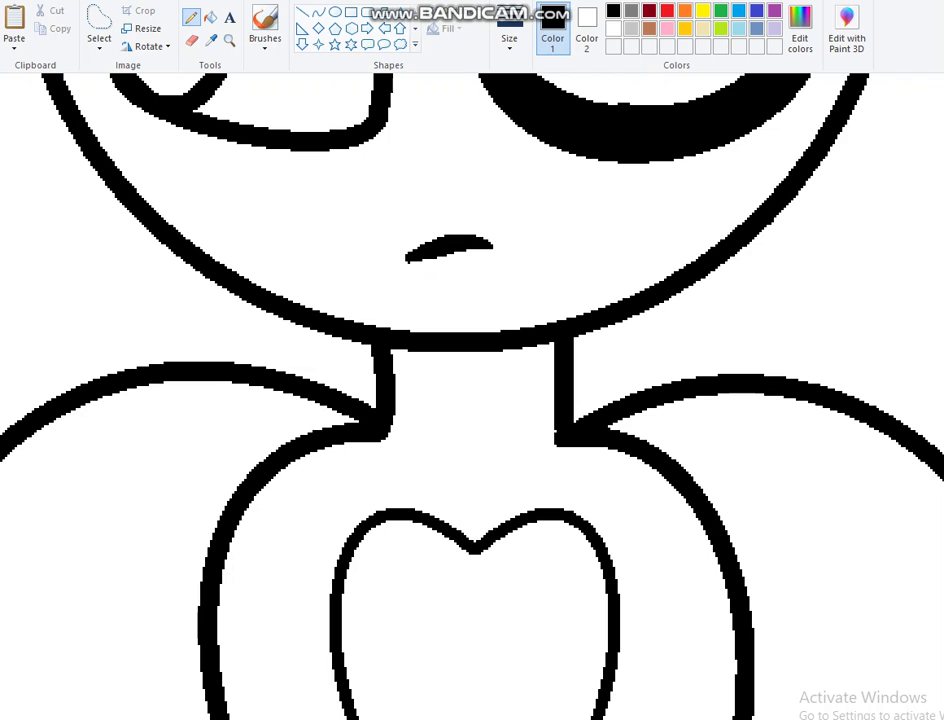
Draw short curves linking the open eye to the winking eye and joining each eye's outer side to the head outline
scroll(472, 396, down, 3)
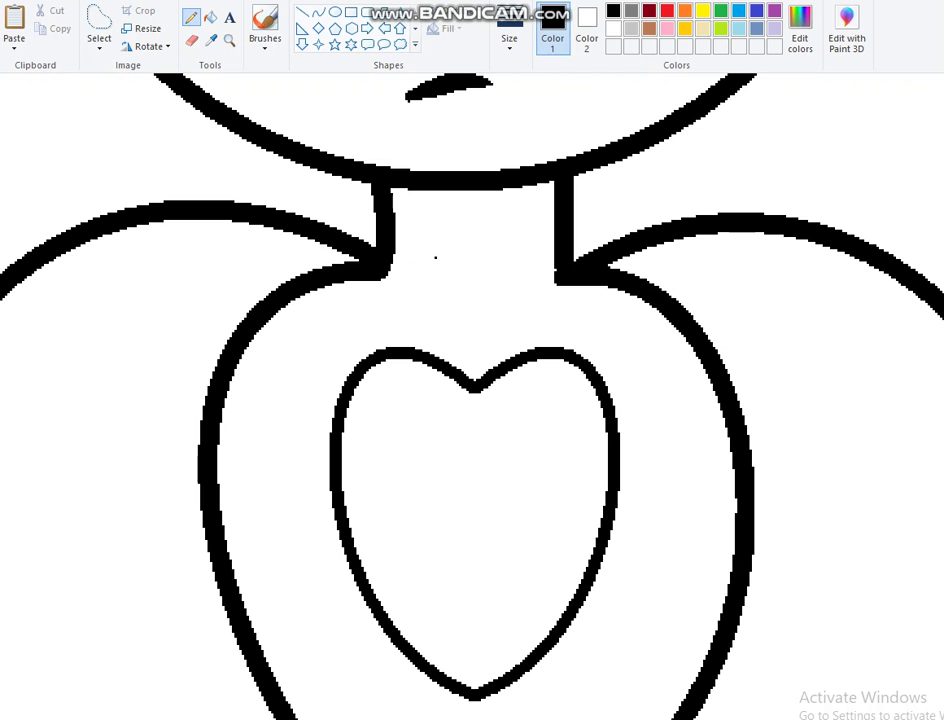
click(229, 39)
right_click(258, 278)
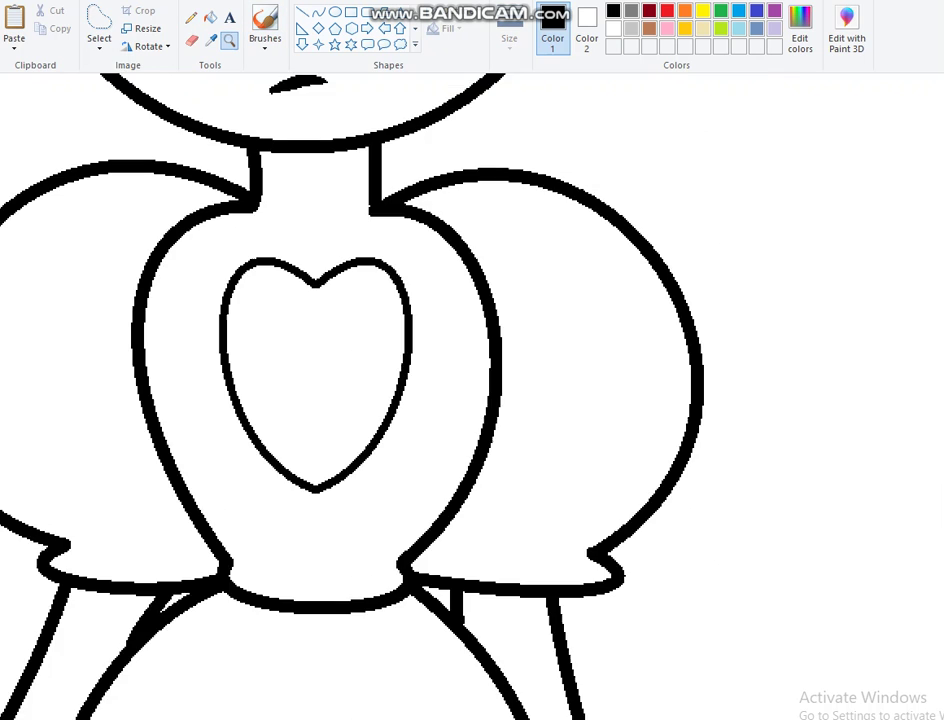
right_click(258, 278)
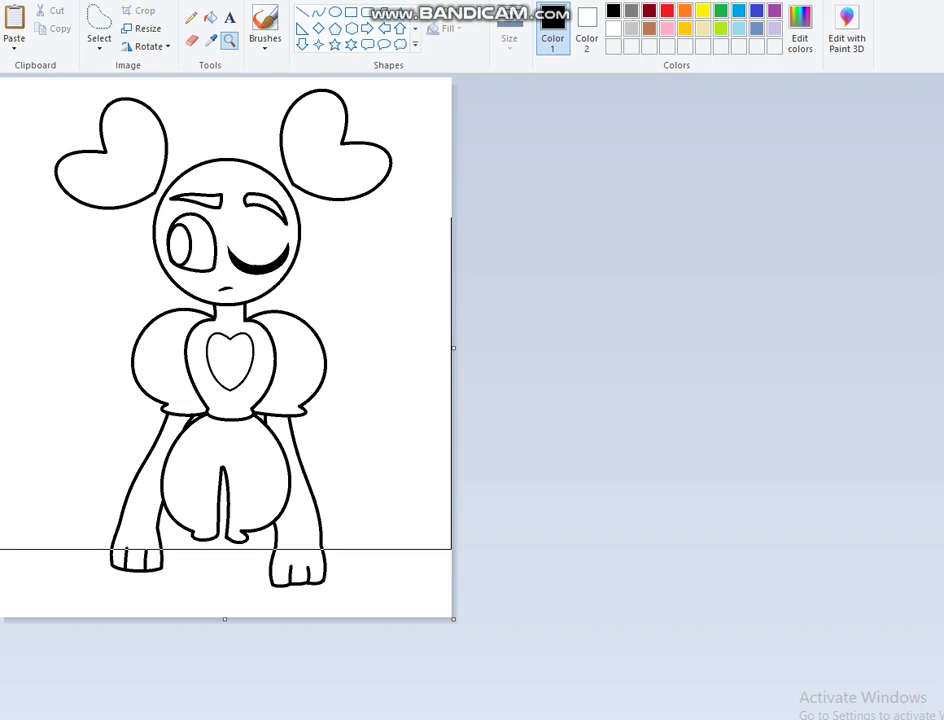
click(210, 242)
click(434, 385)
click(495, 384)
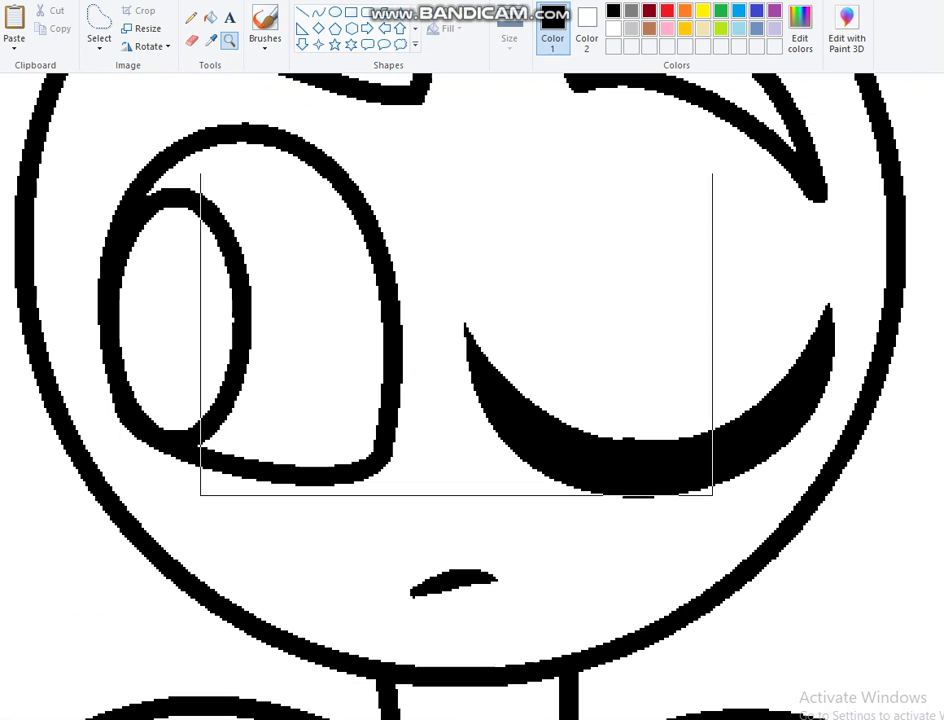
click(318, 12)
drag(401, 346, 435, 368)
mouse_move(817, 392)
mouse_down()
mouse_move(852, 428)
mouse_move(832, 403)
mouse_up()
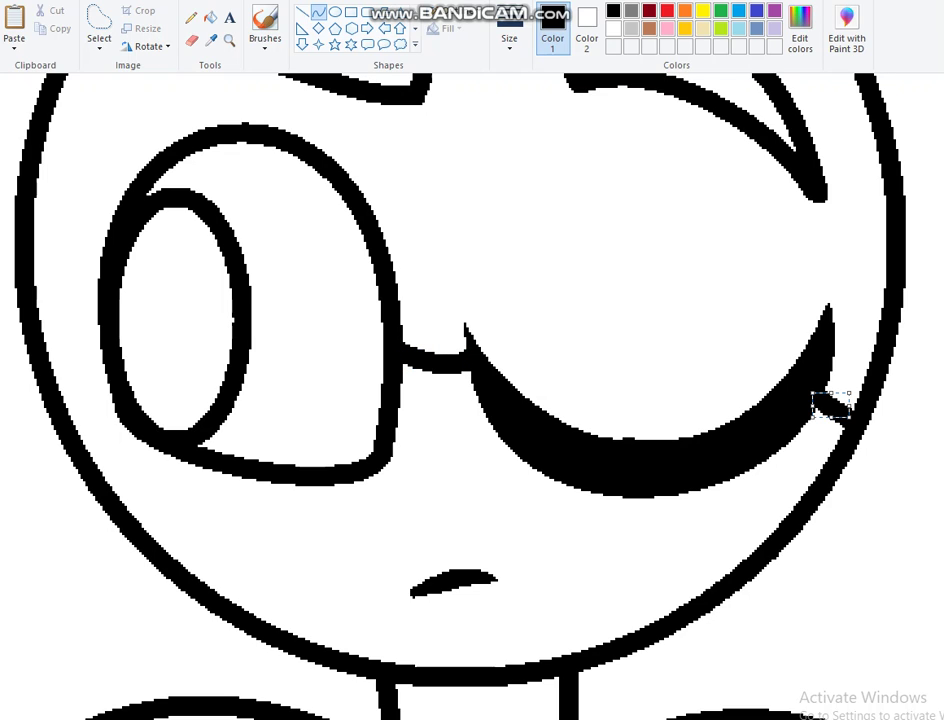
drag(123, 421, 79, 446)
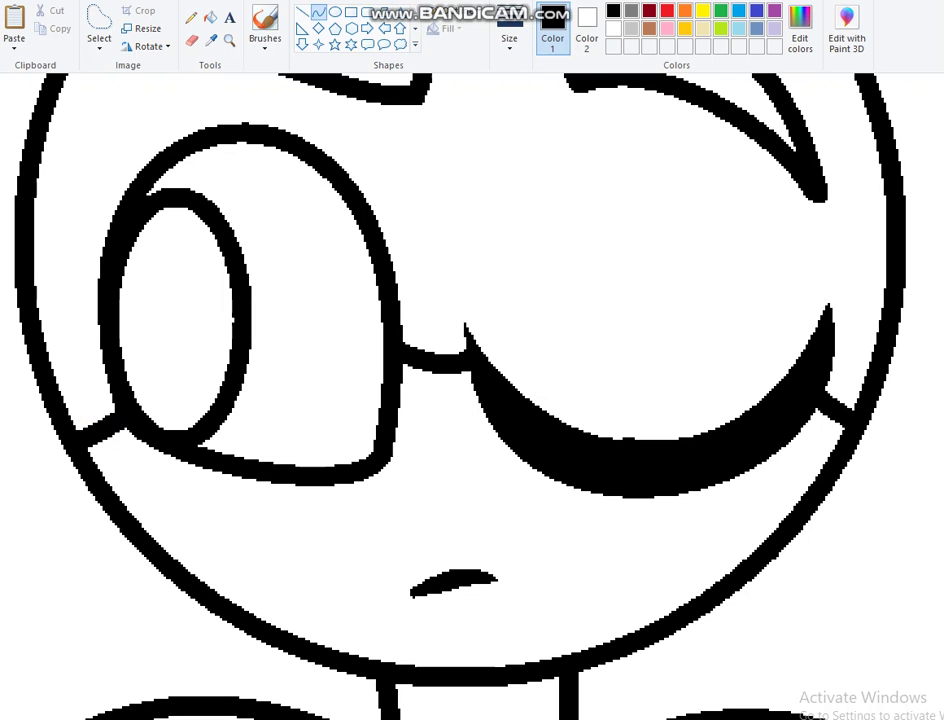
Outline two small rounded eyelash lobes at the open eye's lower outer corner with the Pencil and fill them black
click(229, 40)
click(200, 440)
click(150, 440)
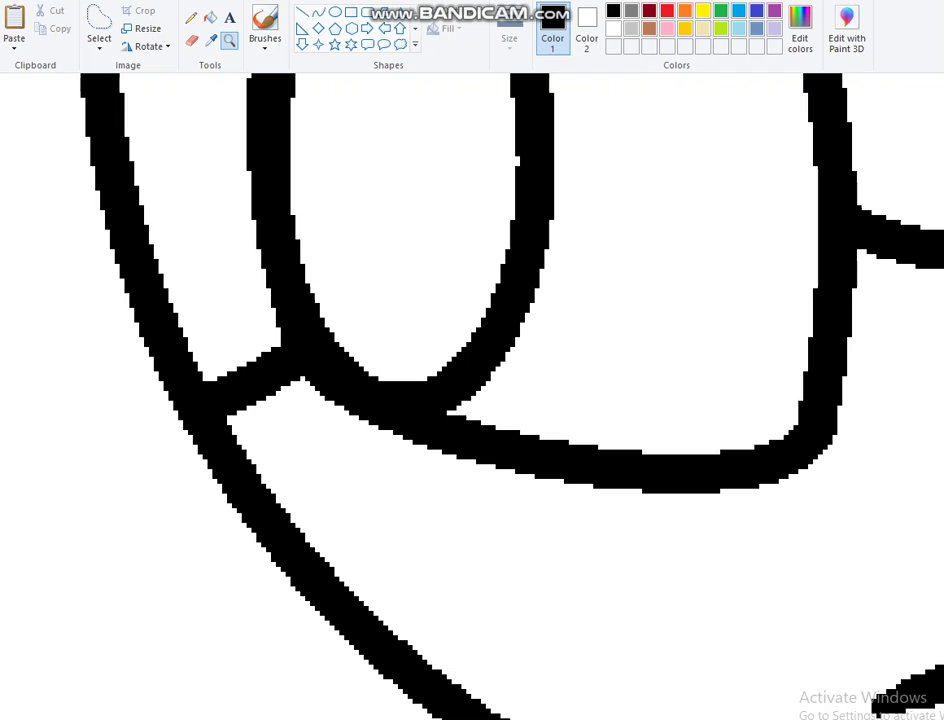
click(191, 17)
click(509, 40)
click(544, 80)
mouse_move(263, 270)
mouse_down()
mouse_move(225, 251)
mouse_move(272, 345)
mouse_up()
mouse_move(385, 365)
mouse_down()
mouse_move(368, 200)
mouse_move(302, 240)
mouse_up()
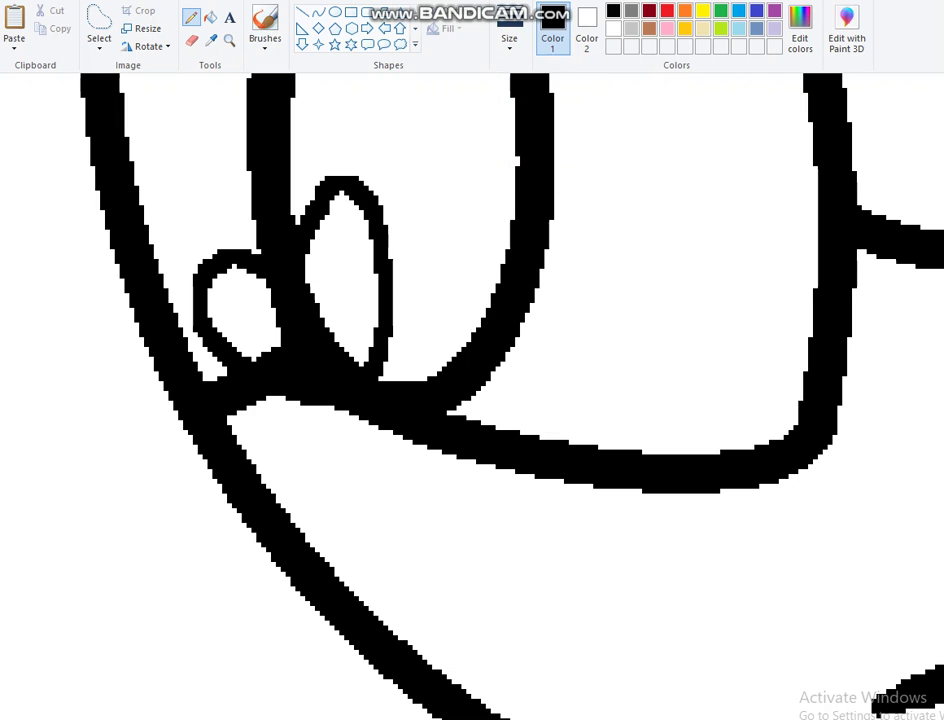
click(210, 17)
click(235, 305)
click(345, 275)
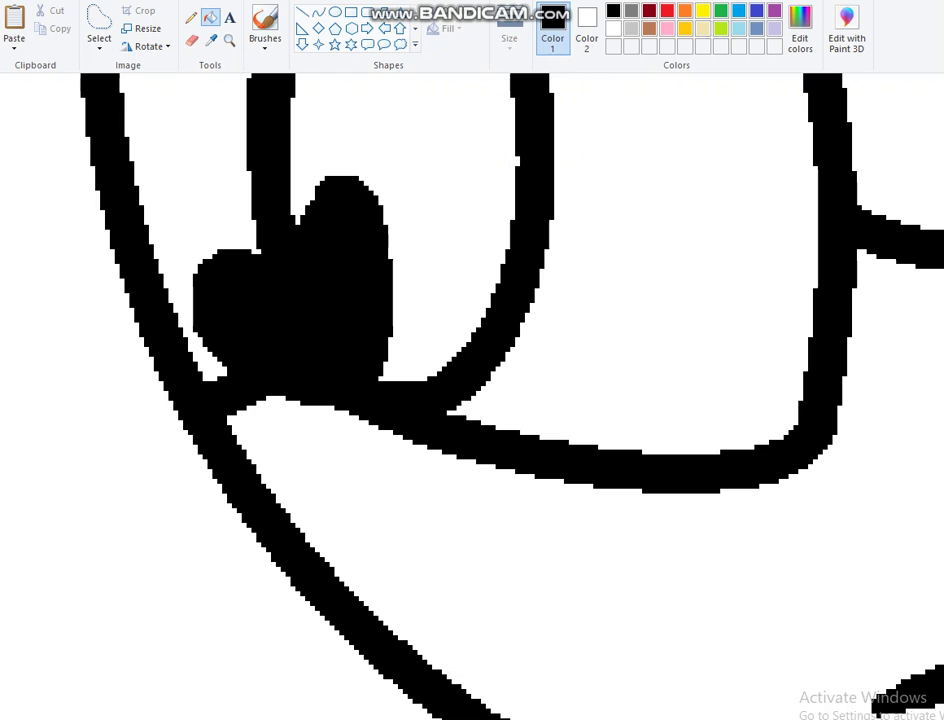
Draw a rounded black eyelash lobe over the winking eye's outer corner and the head outline, filling its gaps and smoothing its notch
scroll(472, 400, down, 10)
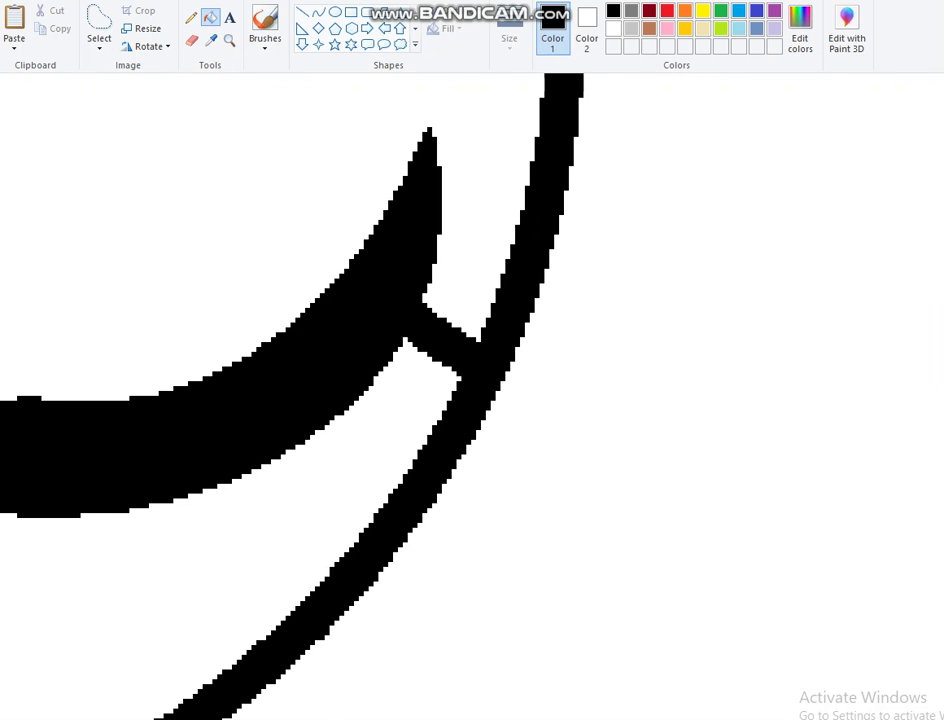
click(191, 17)
mouse_move(440, 212)
mouse_down()
mouse_move(450, 274)
mouse_move(430, 350)
mouse_move(386, 380)
mouse_up()
click(210, 17)
click(420, 365)
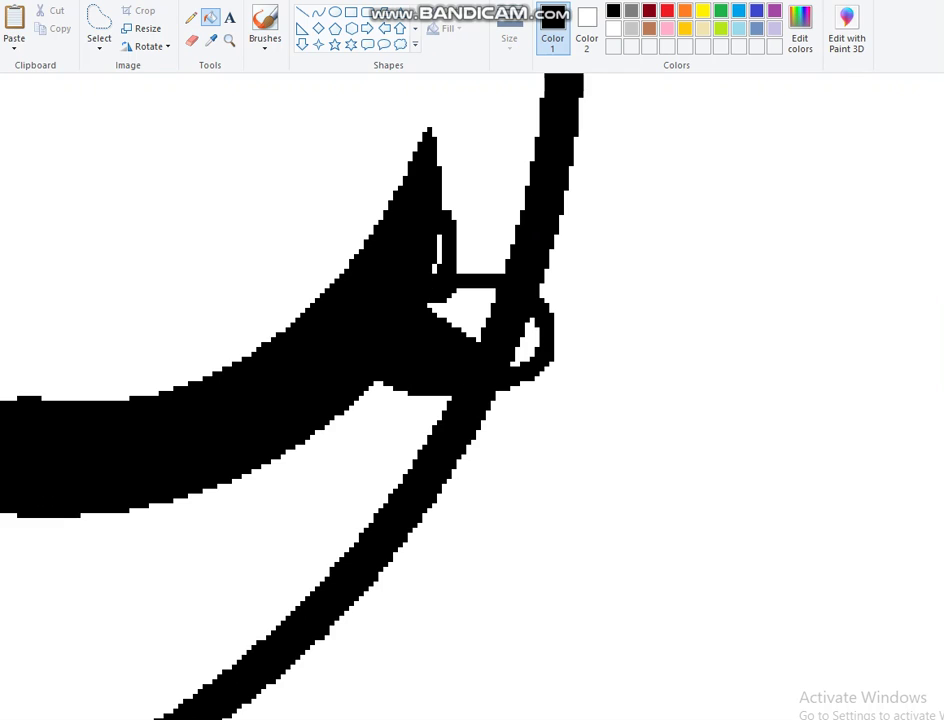
click(450, 322)
click(530, 340)
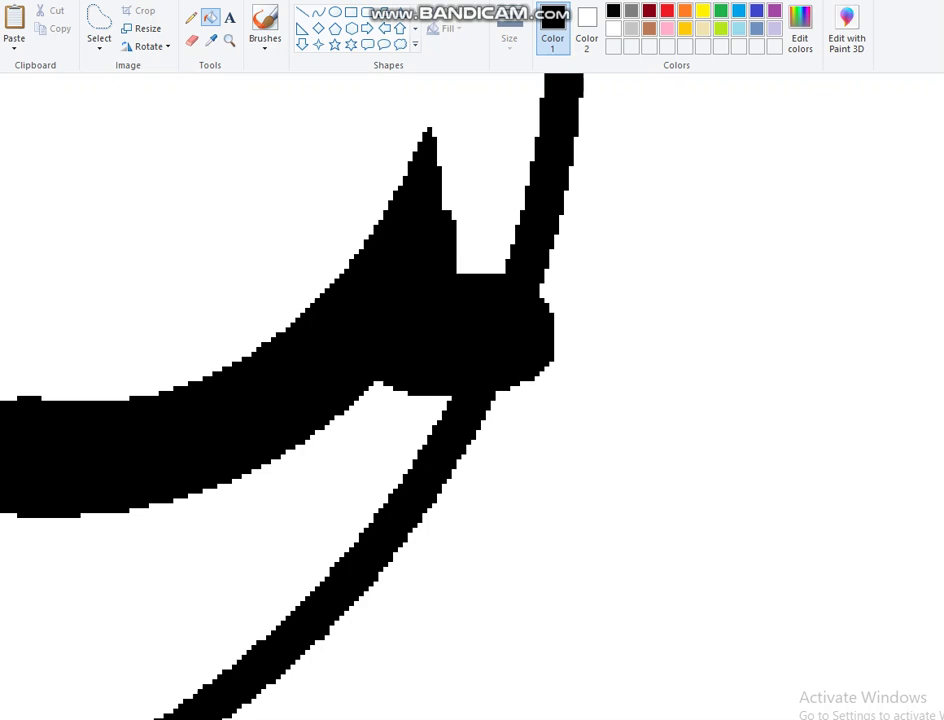
click(229, 40)
click(191, 17)
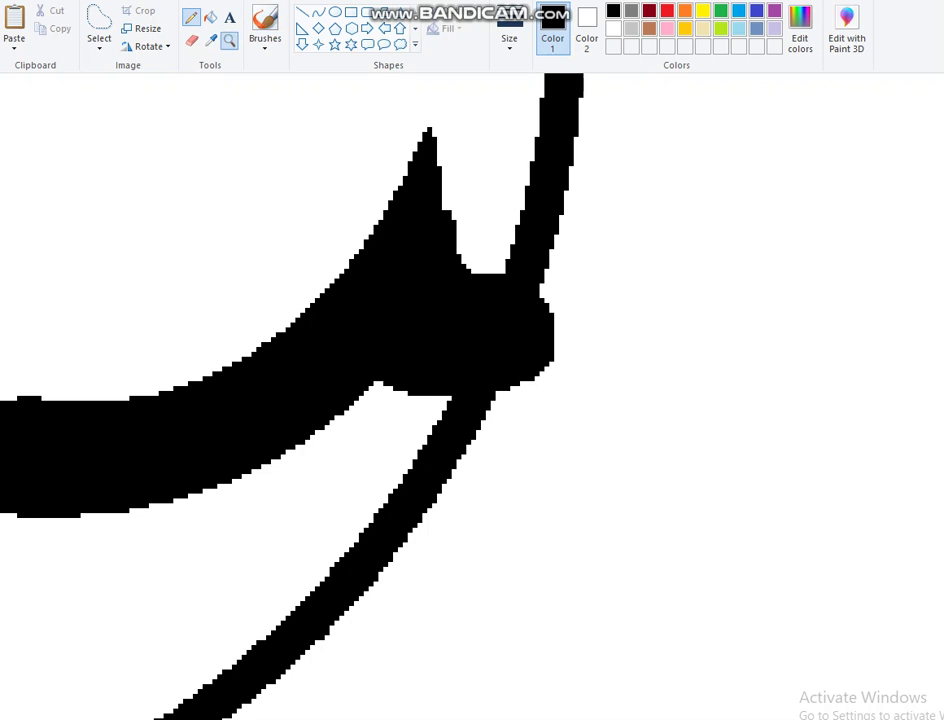
Fill the open eye's oval iris with black
ctrl+scroll(472, 400, down, 4)
click(390, 170)
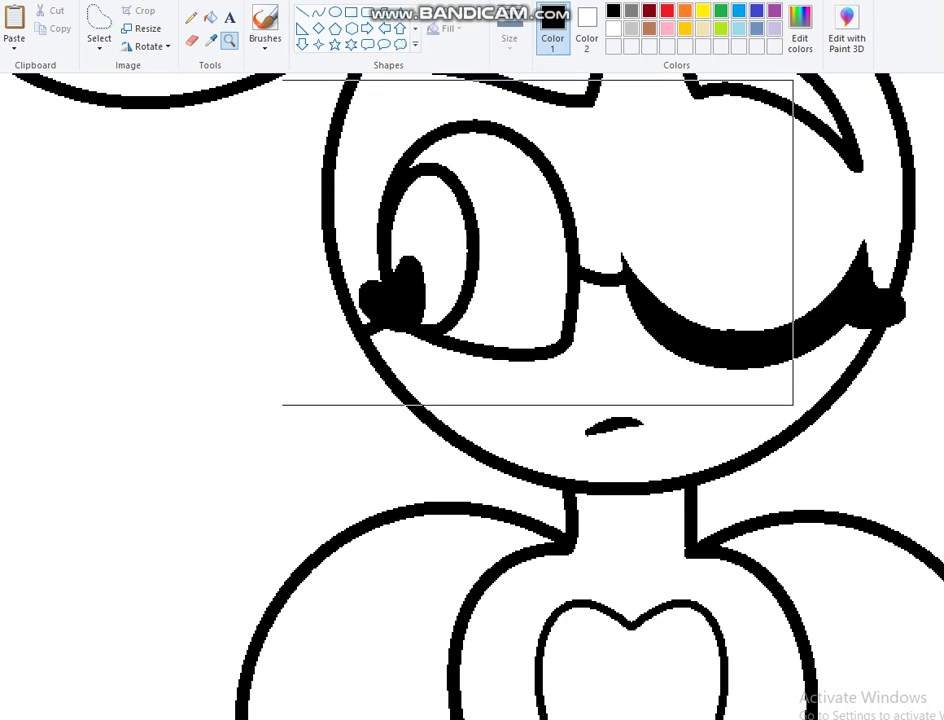
click(541, 240)
click(210, 17)
click(285, 260)
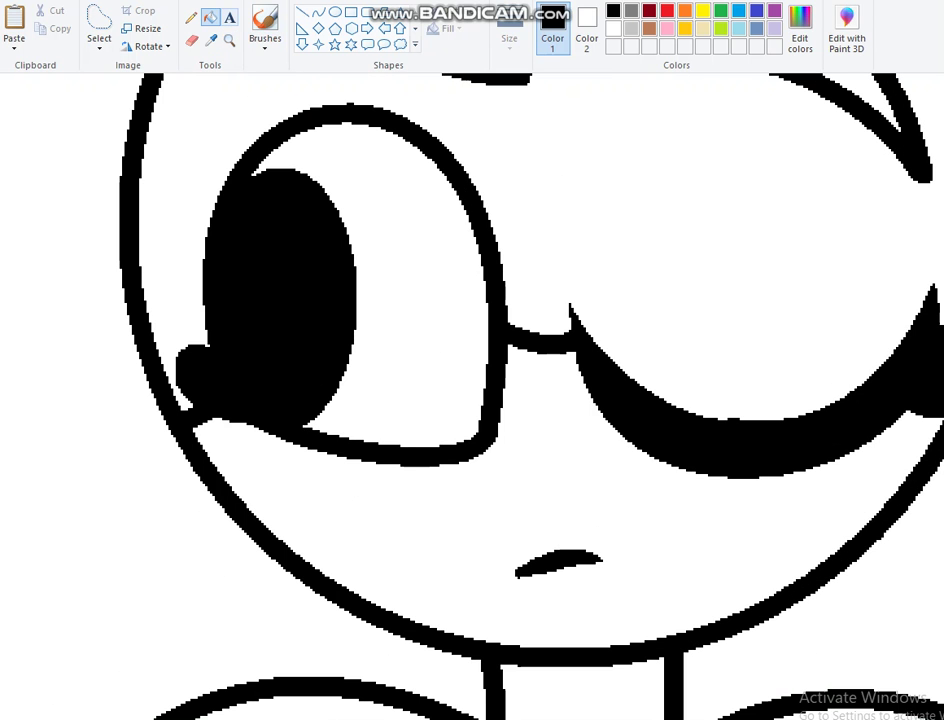
Cut a round white highlight into the inner side of the black iris using an ellipse
click(335, 12)
drag(291, 218, 412, 315)
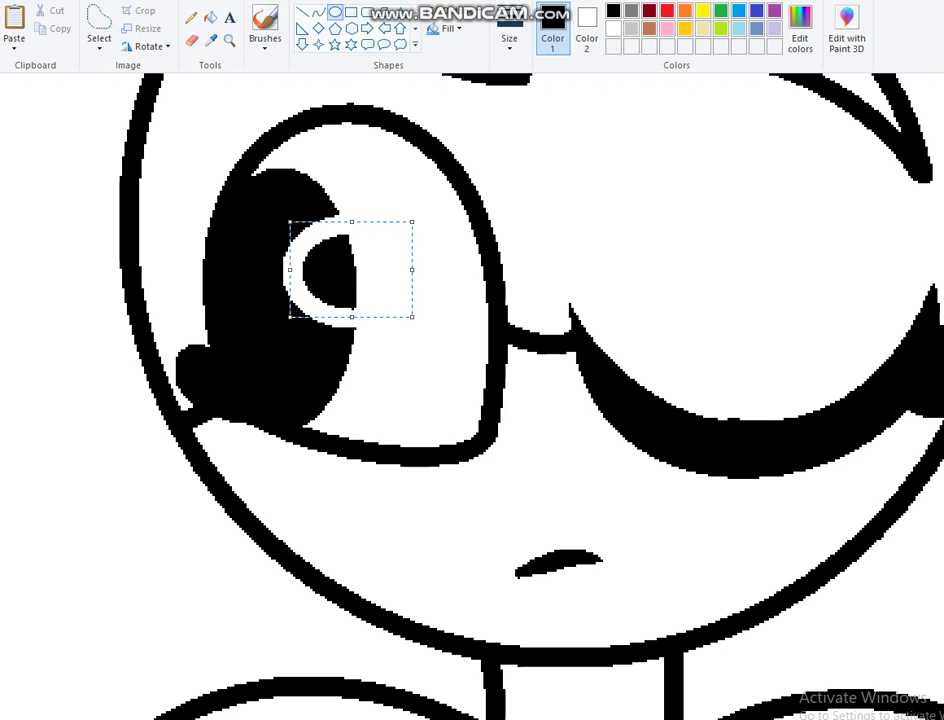
drag(350, 266, 344, 282)
key(ctrl+z)
key(ctrl+z)
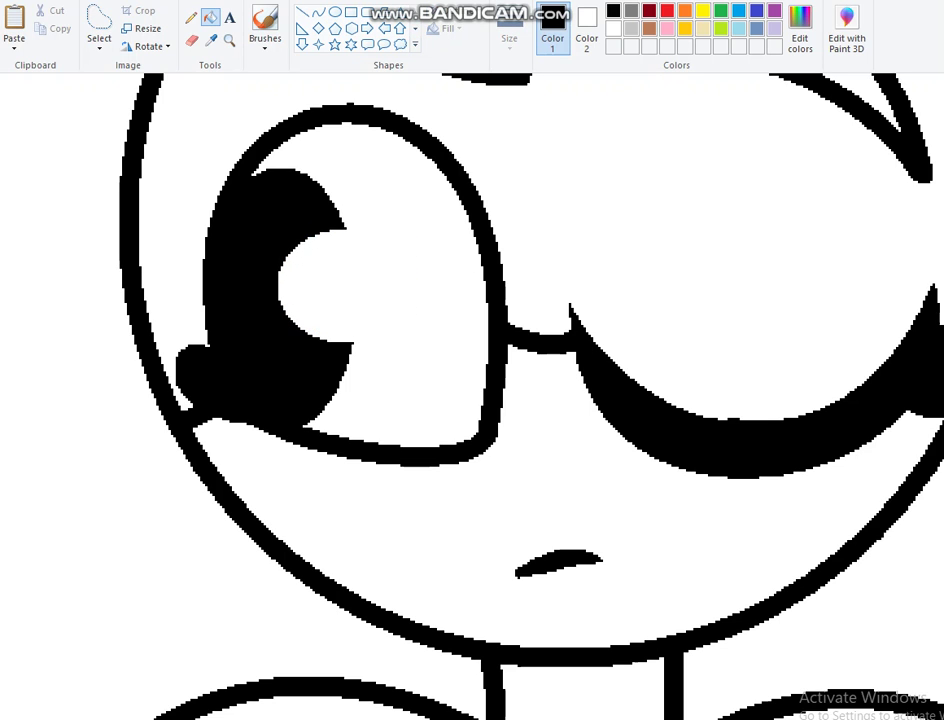
Mix a custom hot pink and fill both heart-shaped side lobes and the upper face with it
click(229, 39)
right_click(250, 215)
right_click(250, 215)
click(225, 244)
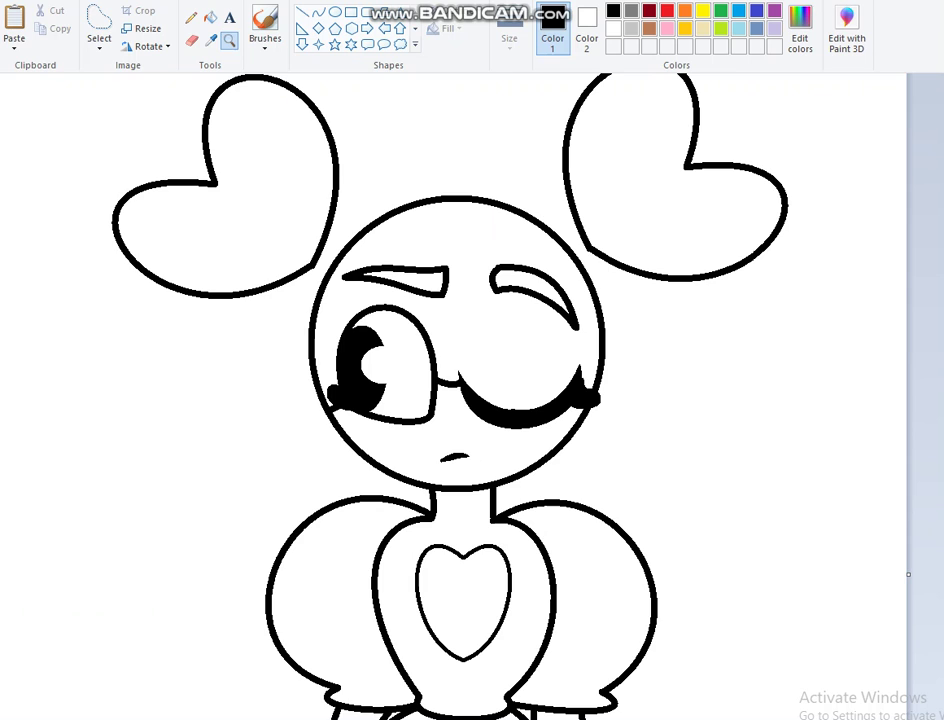
click(800, 27)
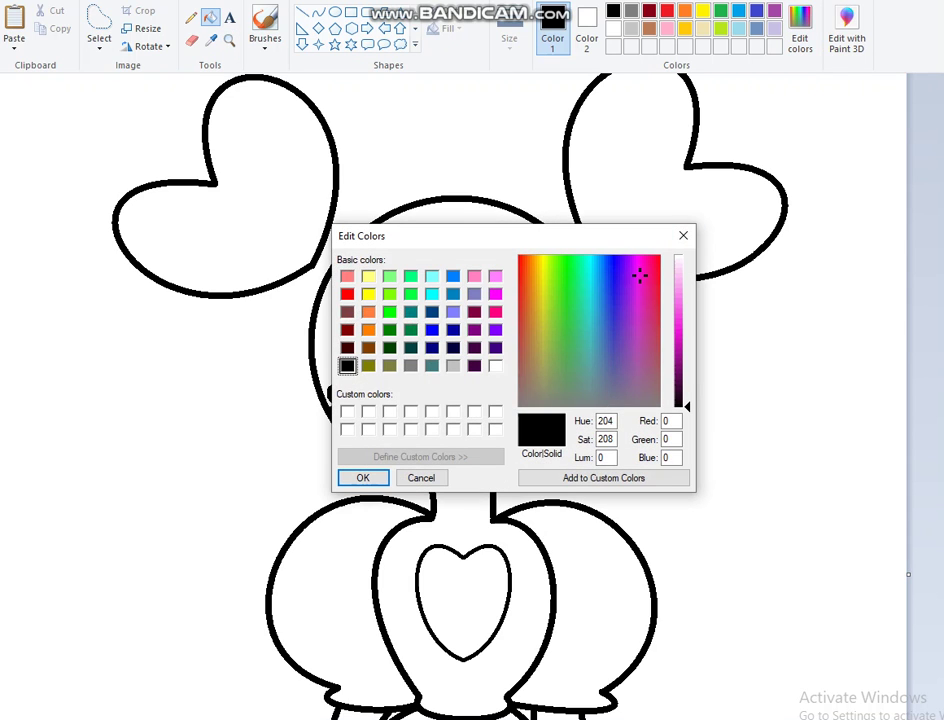
click(678, 318)
click(603, 478)
click(363, 478)
click(260, 200)
click(650, 190)
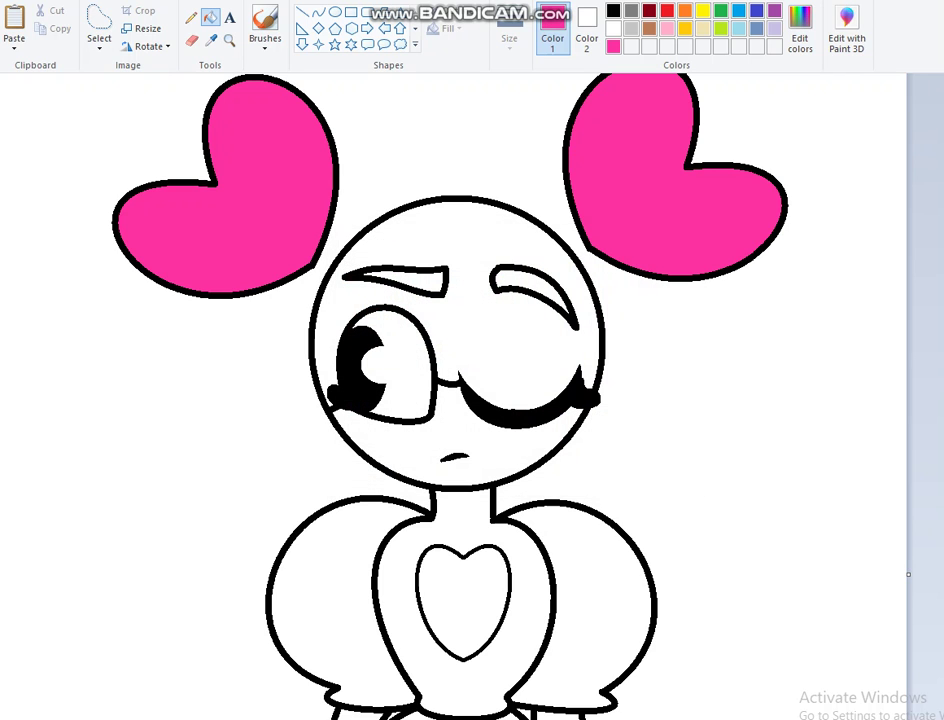
click(400, 240)
Mix a slightly deeper custom pink and fill the chest heart with it
scroll(450, 400, down, 3)
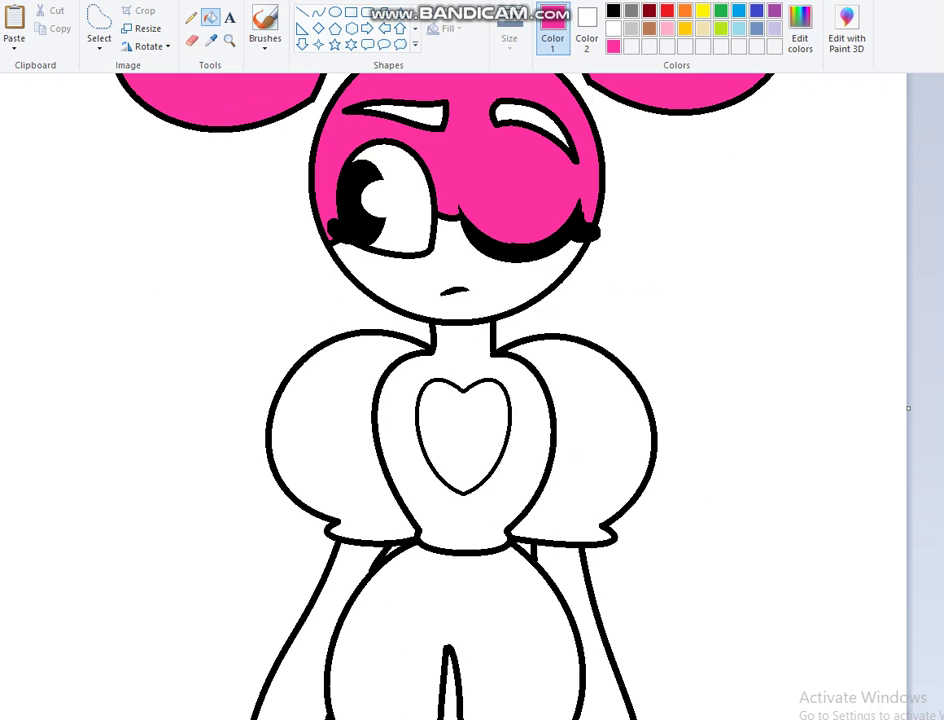
click(800, 30)
click(649, 281)
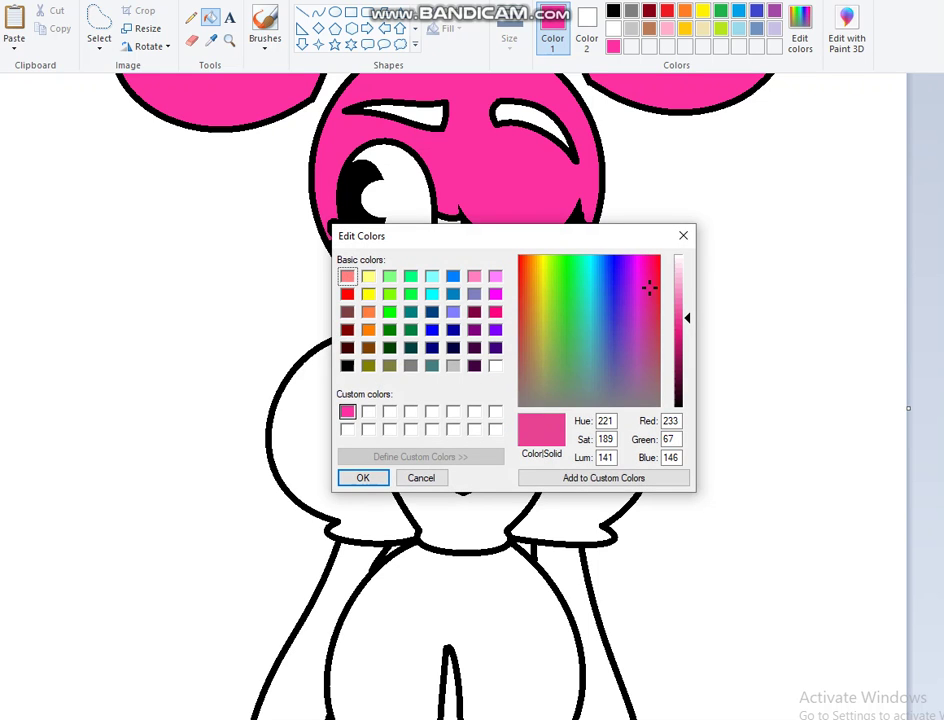
click(678, 324)
click(603, 478)
click(363, 478)
click(463, 430)
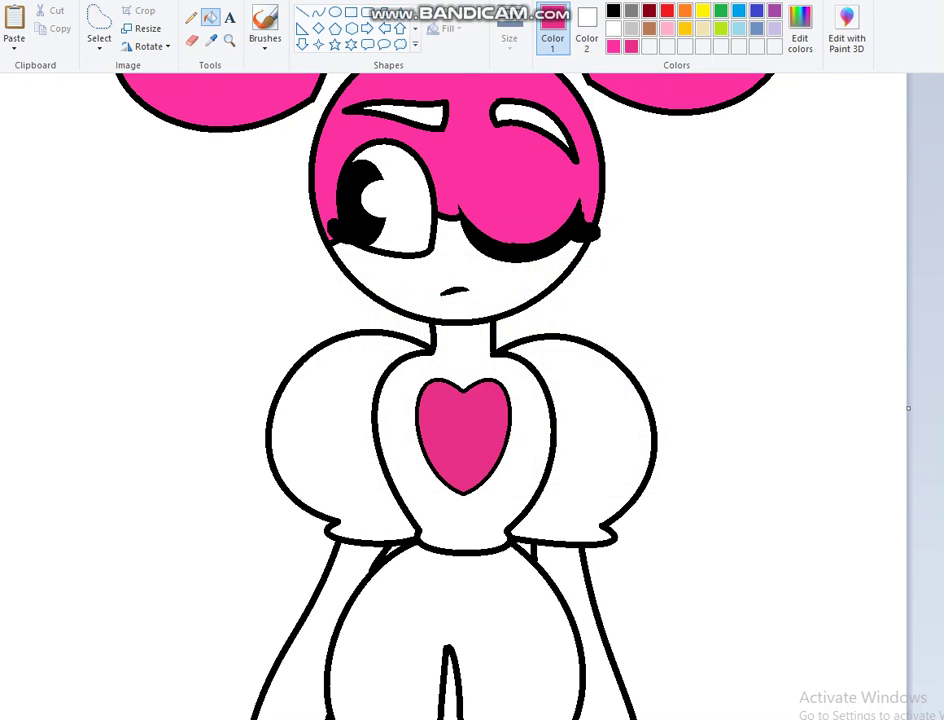
Mix a medium pink with RGB 238, 108, 170 and fill both puffed sleeves with it
scroll(460, 400, down, 3)
click(800, 30)
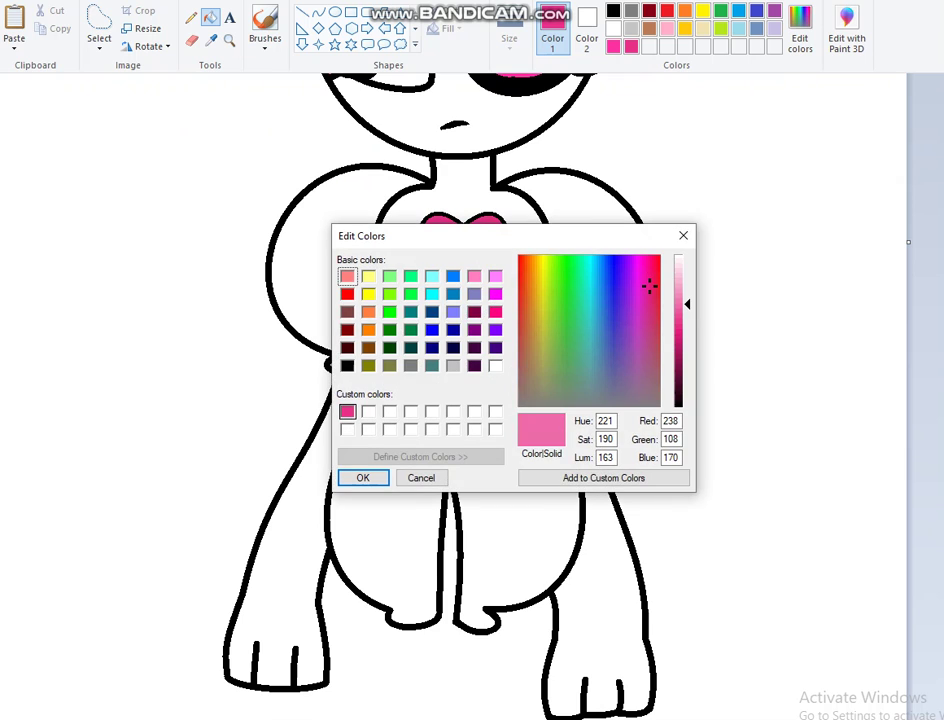
click(603, 478)
click(363, 478)
click(330, 270)
click(590, 270)
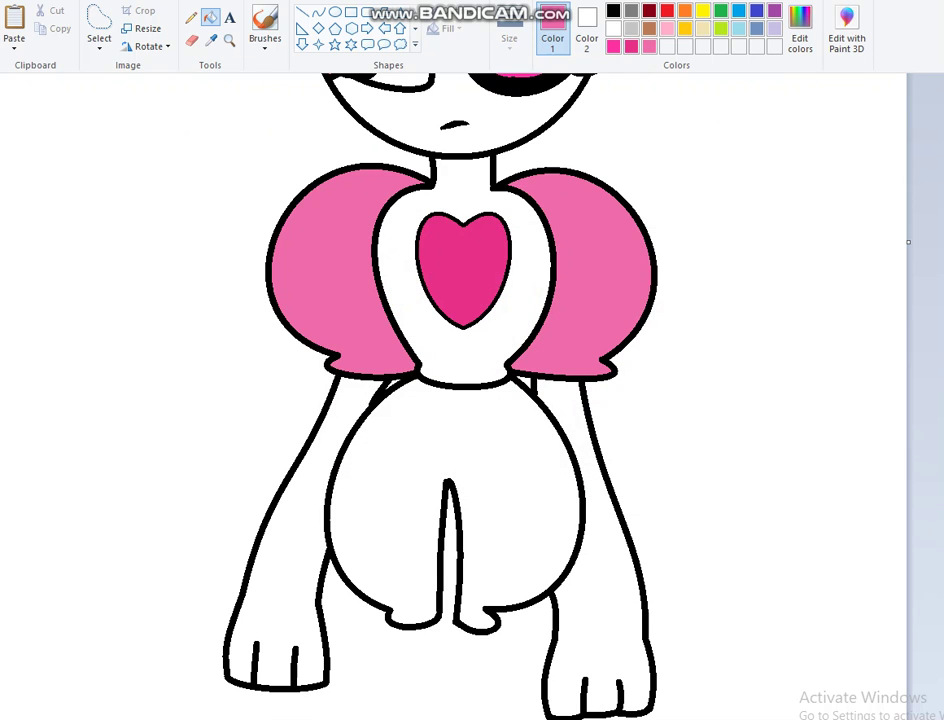
Mix a pale pink with RGB 250, 209, 228 and fill both arms and hands with it
click(800, 30)
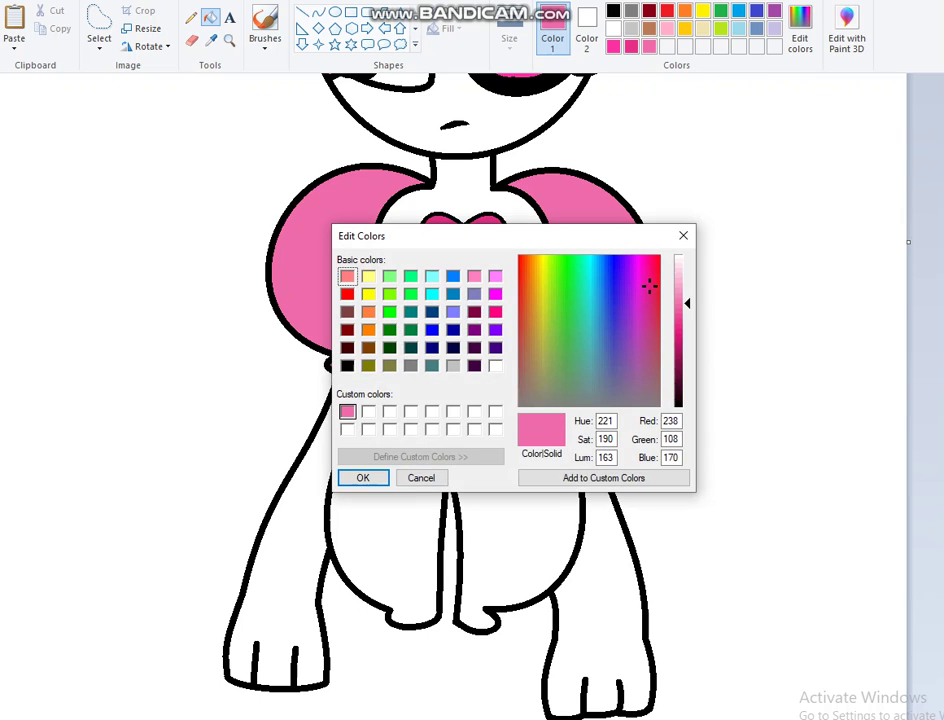
click(678, 278)
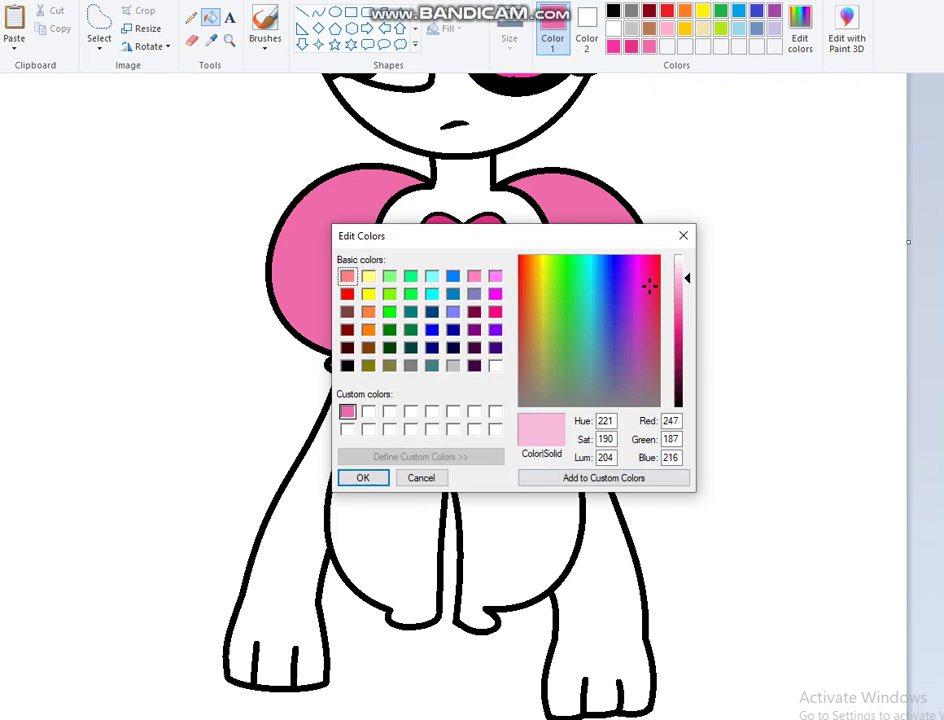
click(678, 272)
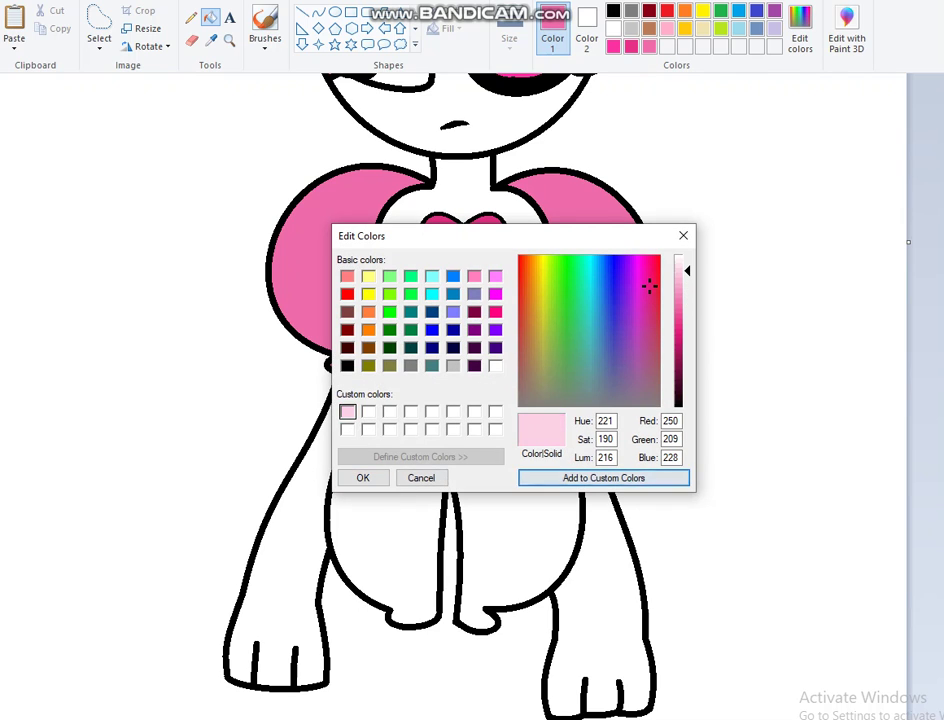
click(363, 477)
click(280, 560)
click(600, 600)
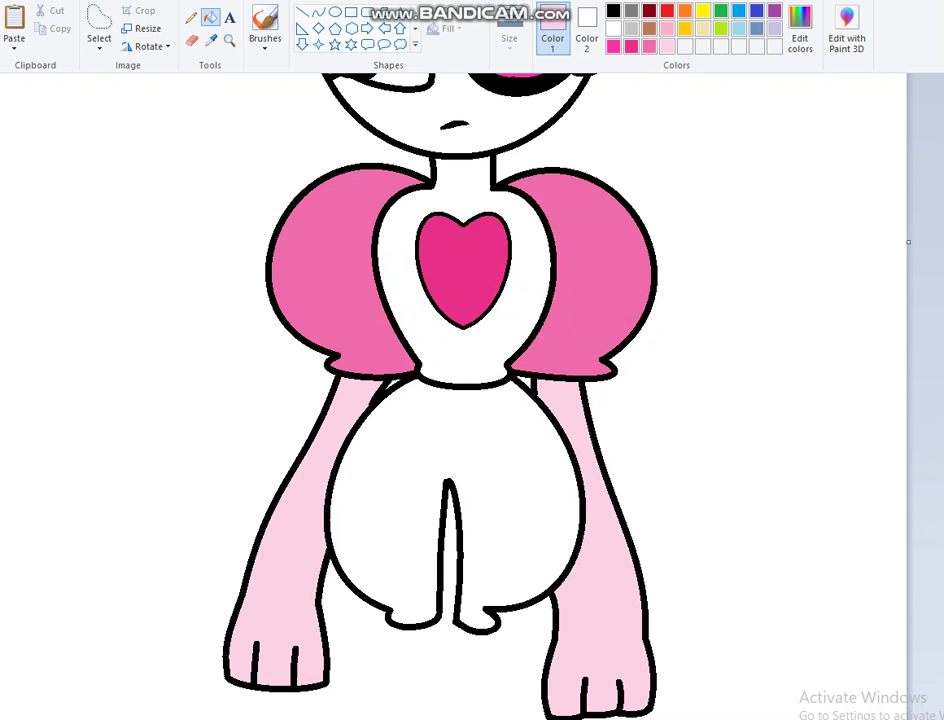
Fill the lower face with the pale pink and both eyebrows with black
scroll(450, 400, up, 3)
click(480, 285)
click(613, 10)
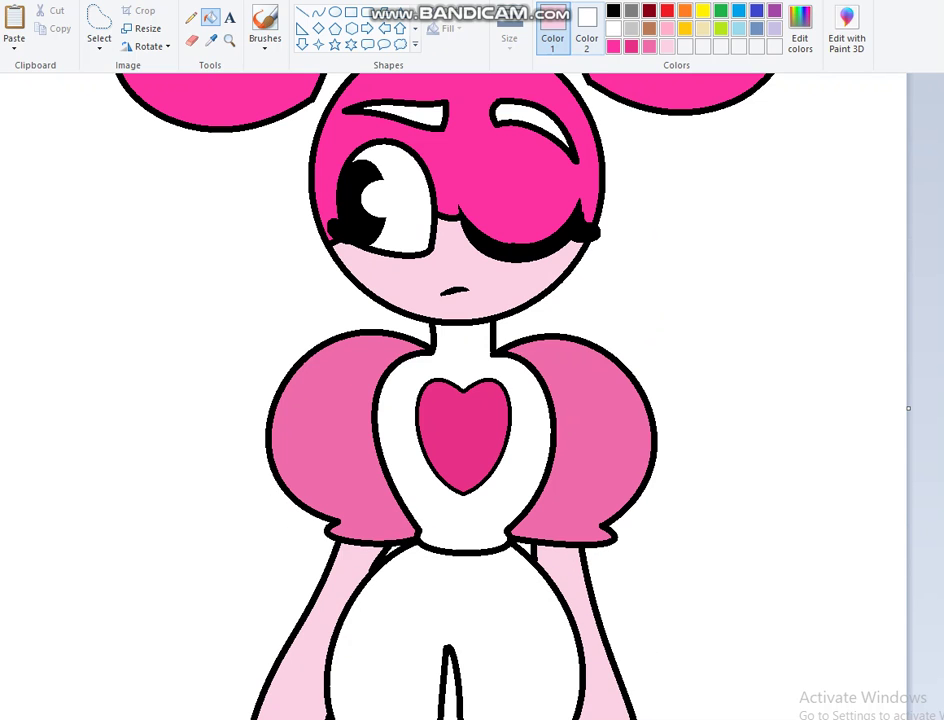
click(525, 122)
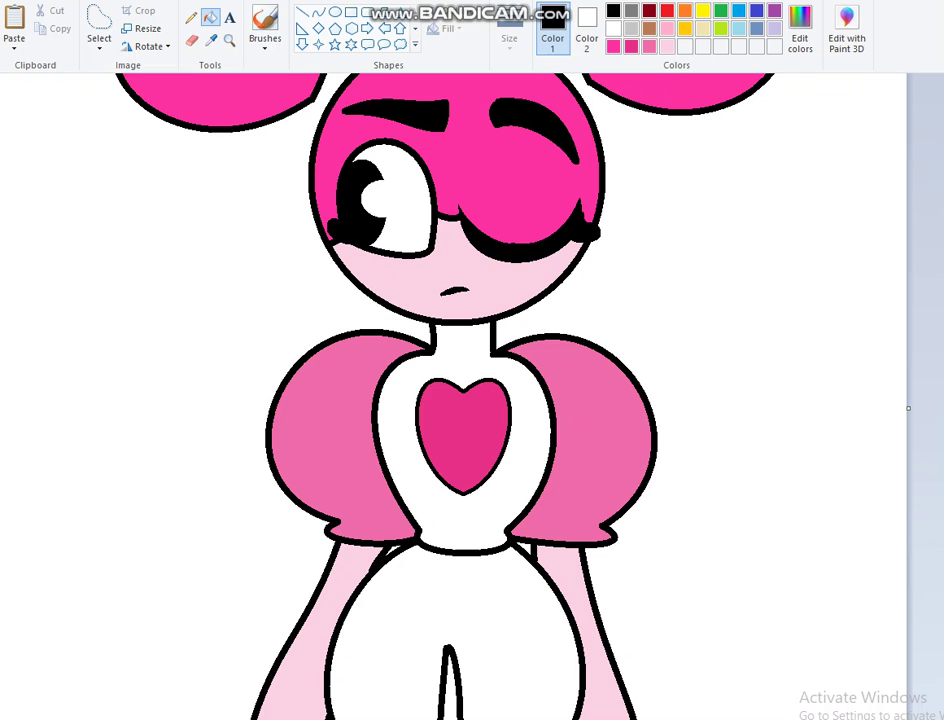
Fill the shorts with the same deep pink as the chest heart
scroll(450, 400, down, 4)
click(649, 46)
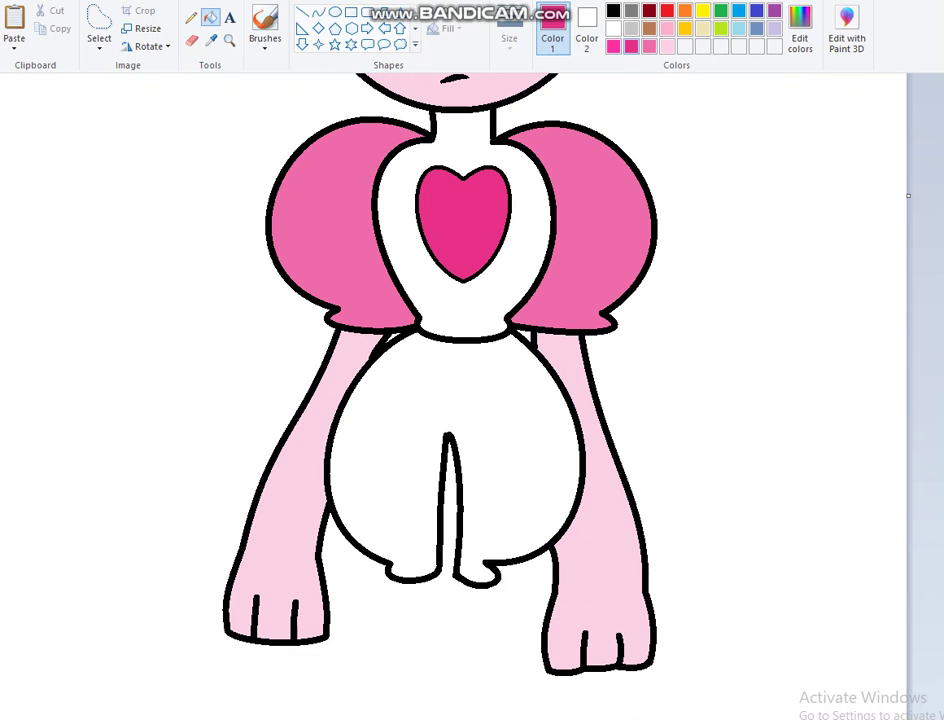
click(380, 460)
scroll(450, 400, up, 6)
scroll(450, 400, down, 6)
Draw two parallel black lines slanting across the left forearm above the hand to form a glove cuff
click(229, 40)
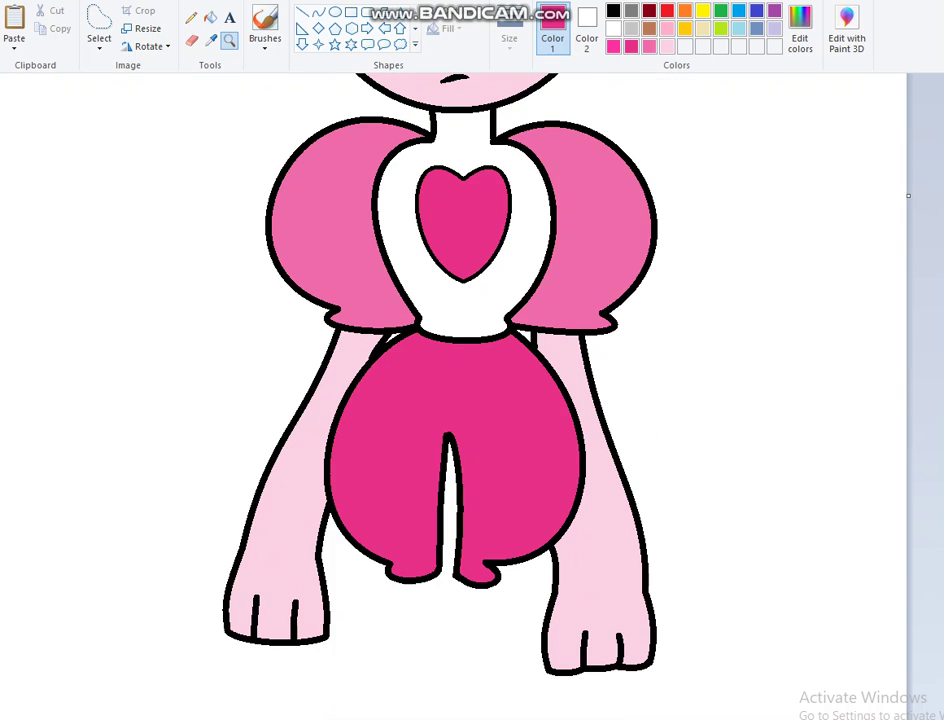
click(330, 480)
click(481, 471)
click(302, 12)
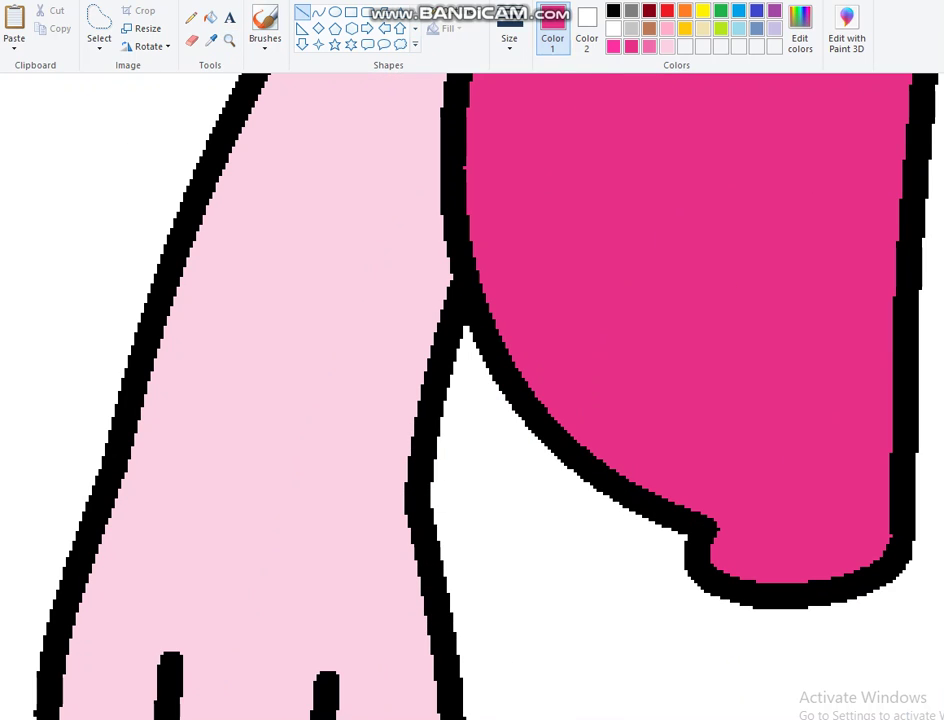
click(613, 10)
drag(164, 311, 434, 372)
drag(446, 299, 178, 250)
drag(312, 275, 310, 284)
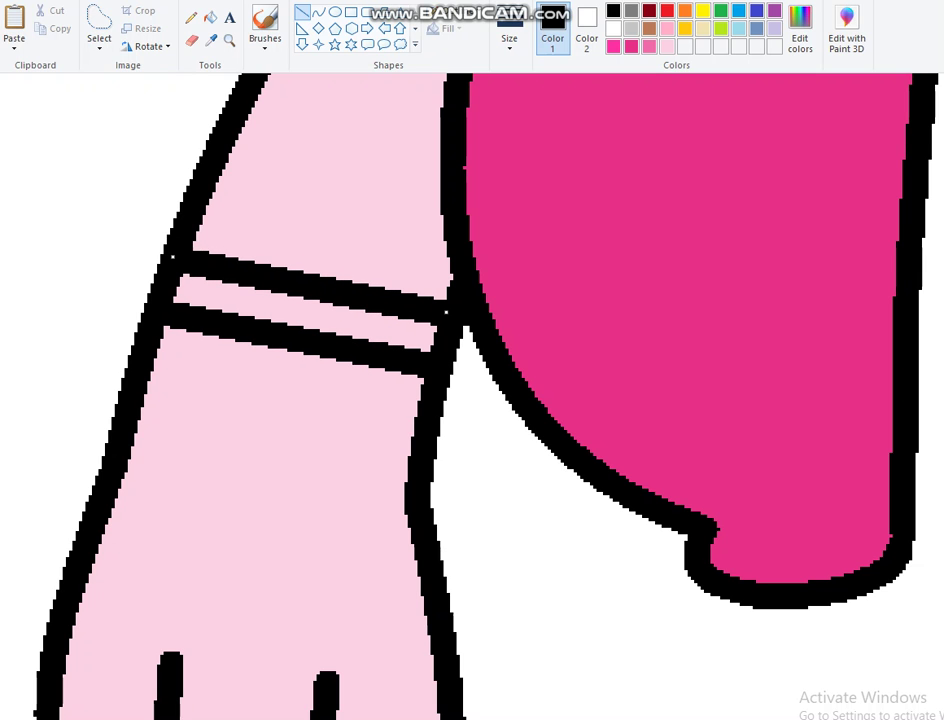
Draw a matching pair of parallel black lines across the right forearm, slanting the opposite way, for the second cuff
scroll(472, 400, right, 5)
scroll(472, 400, down, 3)
key(ctrl+z)
key(ctrl+y)
key(ctrl+z)
drag(228, 392, 558, 314)
mouse_move(552, 249)
mouse_down()
mouse_move(390, 308)
mouse_move(219, 331)
mouse_up()
Fill both cuffs and both hands with the medium pink used on the sleeves
click(210, 17)
click(650, 46)
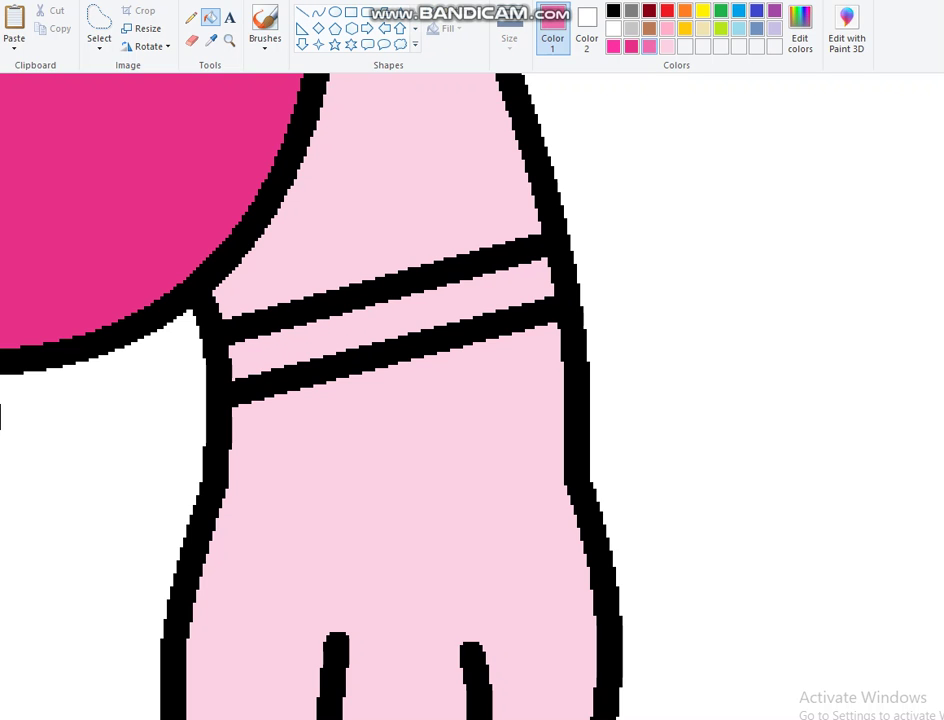
click(390, 500)
click(390, 322)
click(229, 40)
right_click(470, 400)
right_click(470, 400)
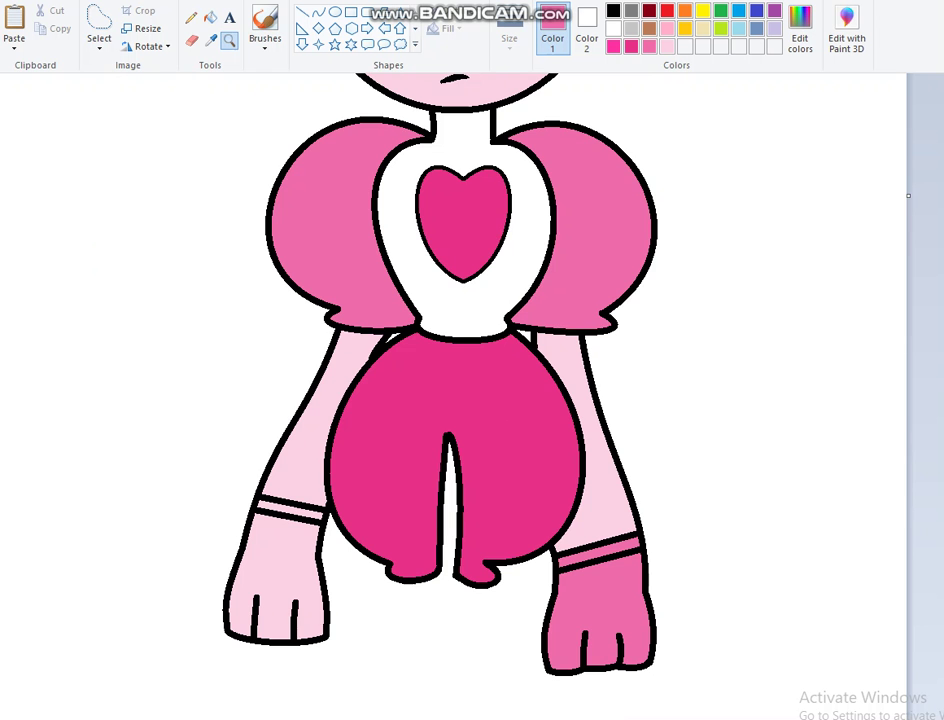
click(291, 492)
click(210, 17)
click(500, 381)
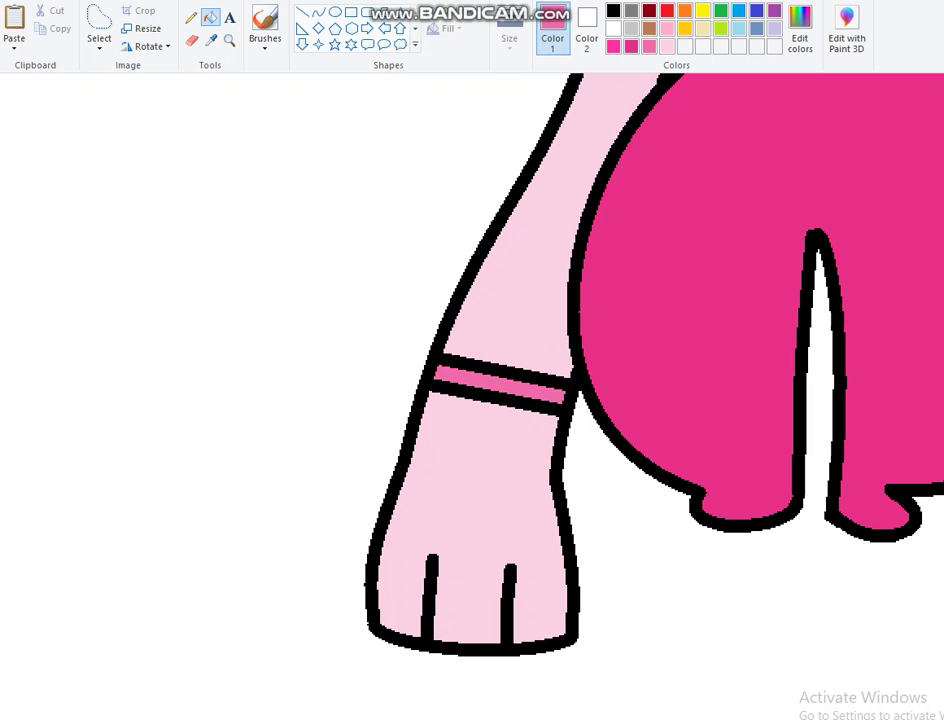
click(470, 500)
Mix a muted dusty mauve as a custom colour and make it the active drawing colour
click(229, 40)
right_click(470, 400)
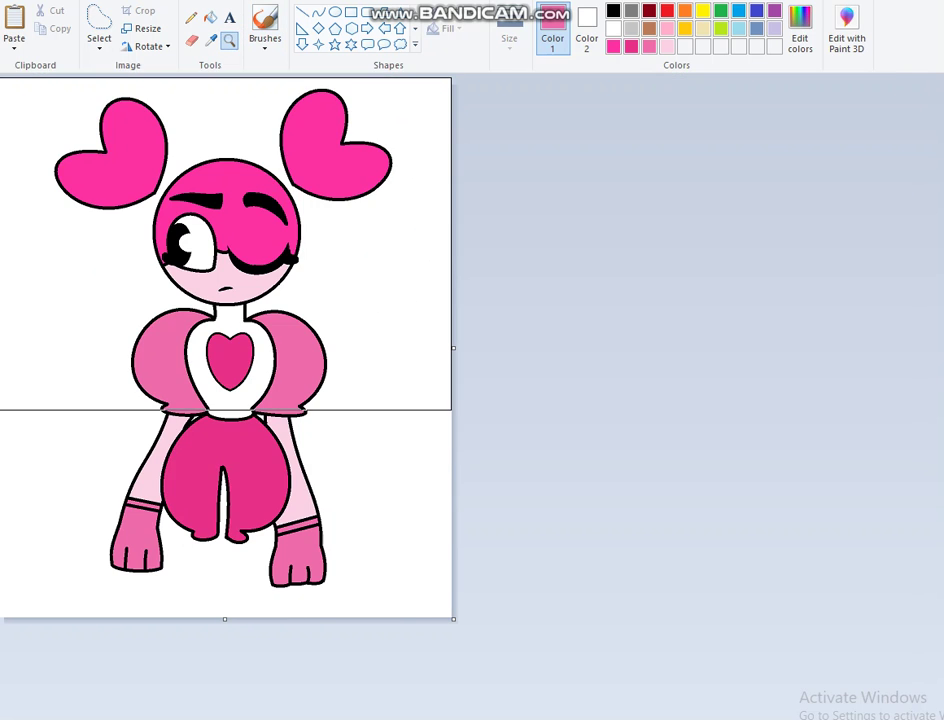
click(236, 262)
click(800, 30)
mouse_move(649, 286)
mouse_down()
mouse_move(643, 259)
mouse_move(651, 375)
mouse_up()
drag(680, 303, 680, 319)
click(363, 477)
Fill the two small gaps between the arms and the shorts and the whole background around the character with the dusty mauve
scroll(450, 400, down, 5)
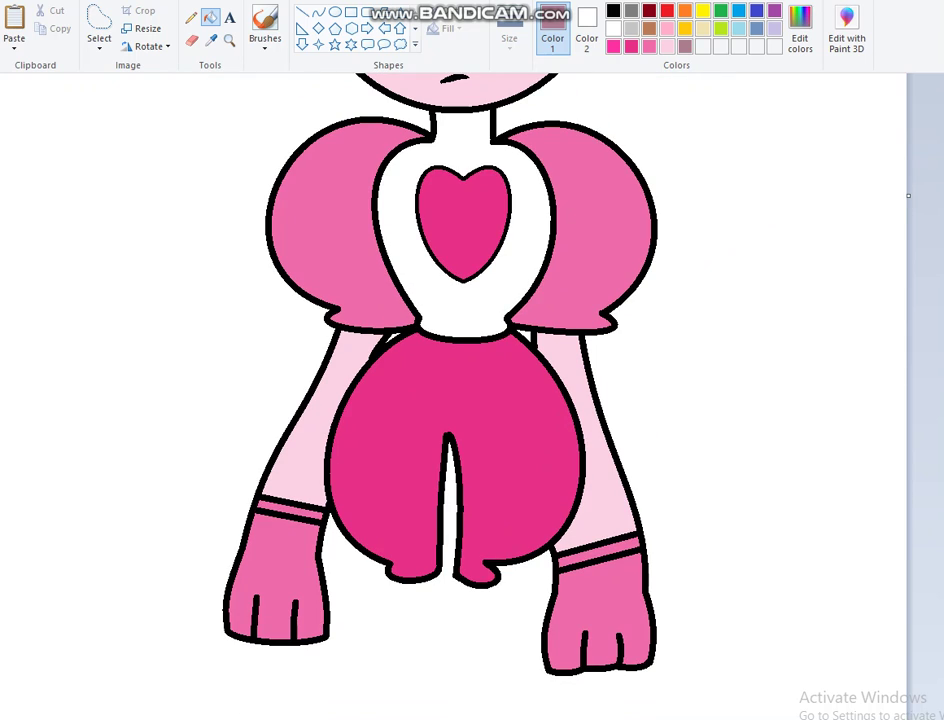
click(418, 399)
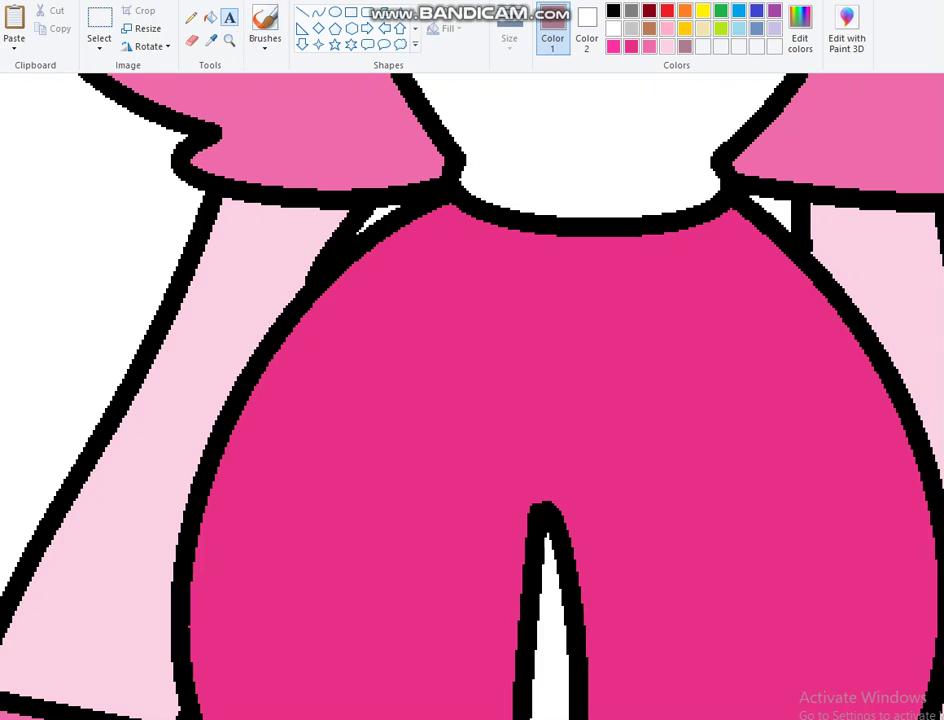
click(775, 212)
click(380, 218)
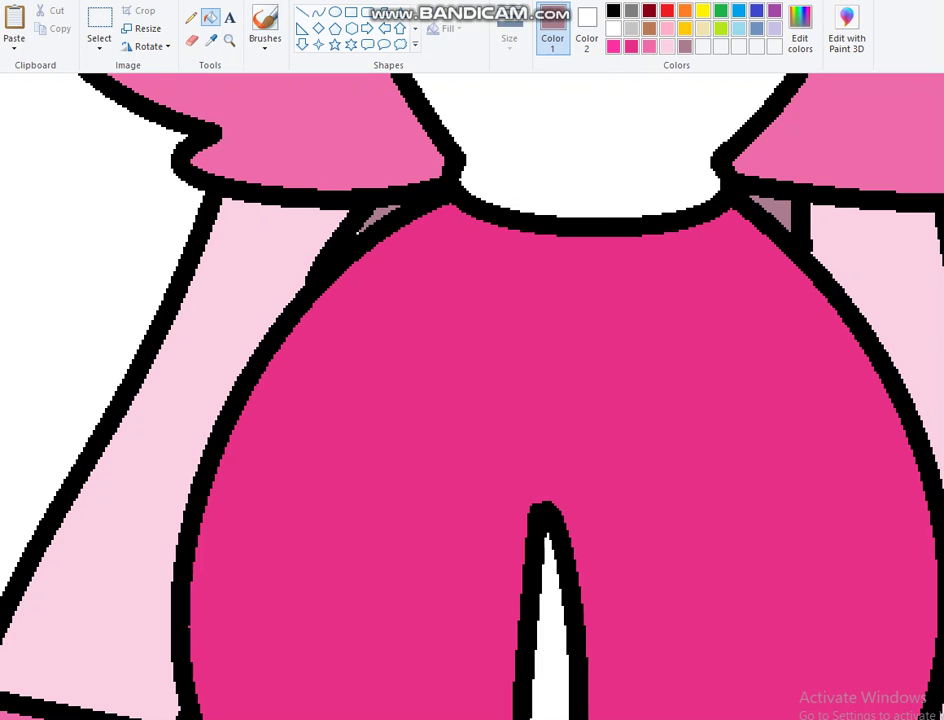
click(100, 160)
Cover the leftover white pixels at the lower tip of the gap between the left arm and the shorts with black pencil
click(229, 40)
right_click(260, 110)
right_click(443, 357)
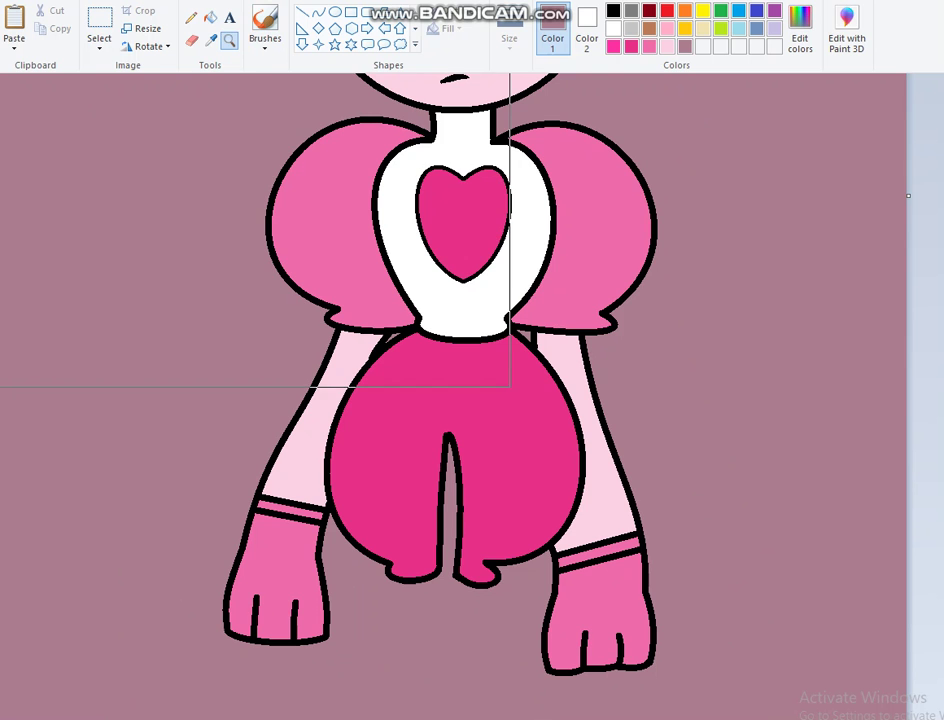
right_click(512, 381)
click(333, 328)
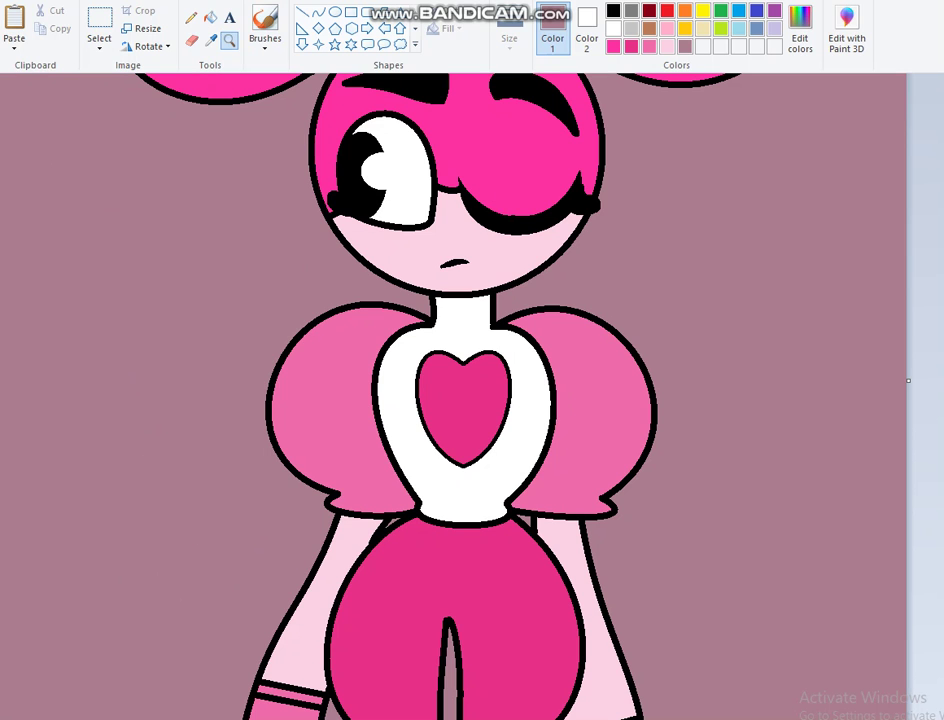
click(191, 17)
click(509, 38)
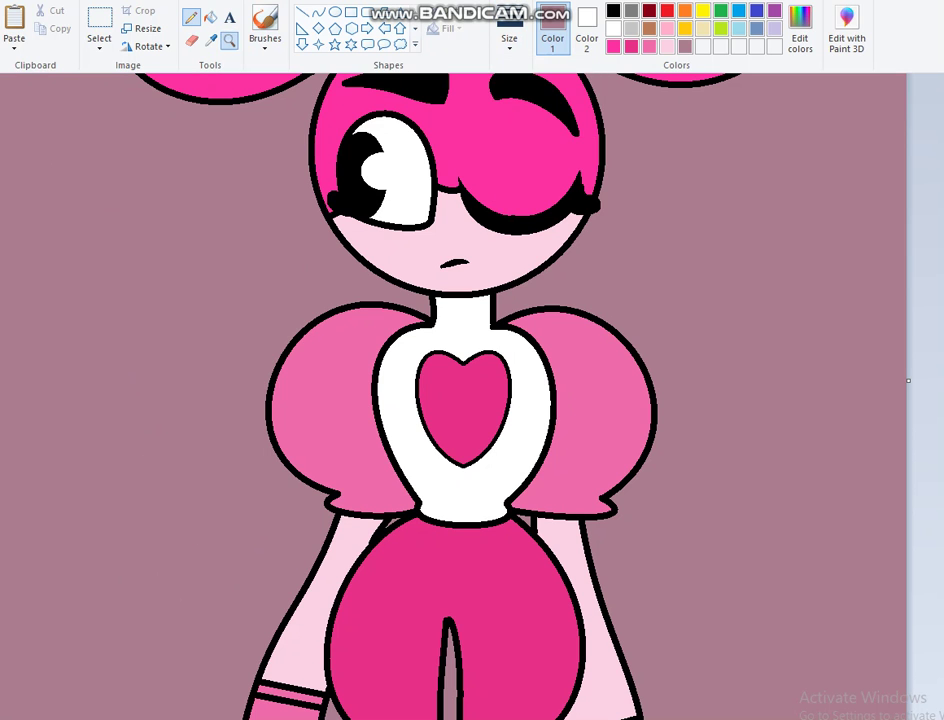
click(229, 40)
click(383, 292)
click(418, 473)
scroll(472, 396, down, 3)
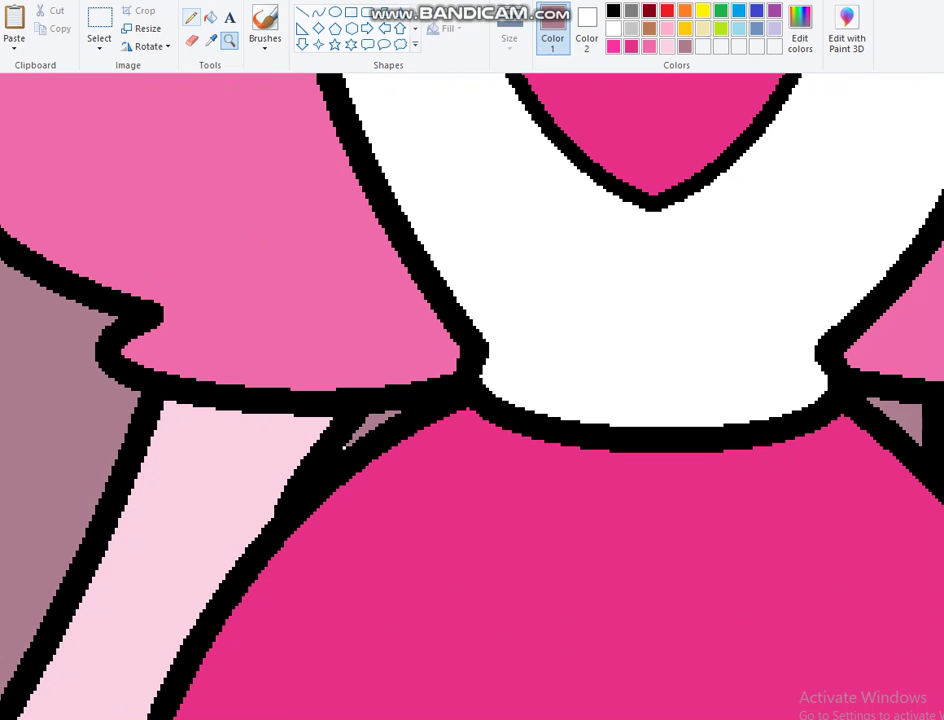
click(191, 17)
click(613, 10)
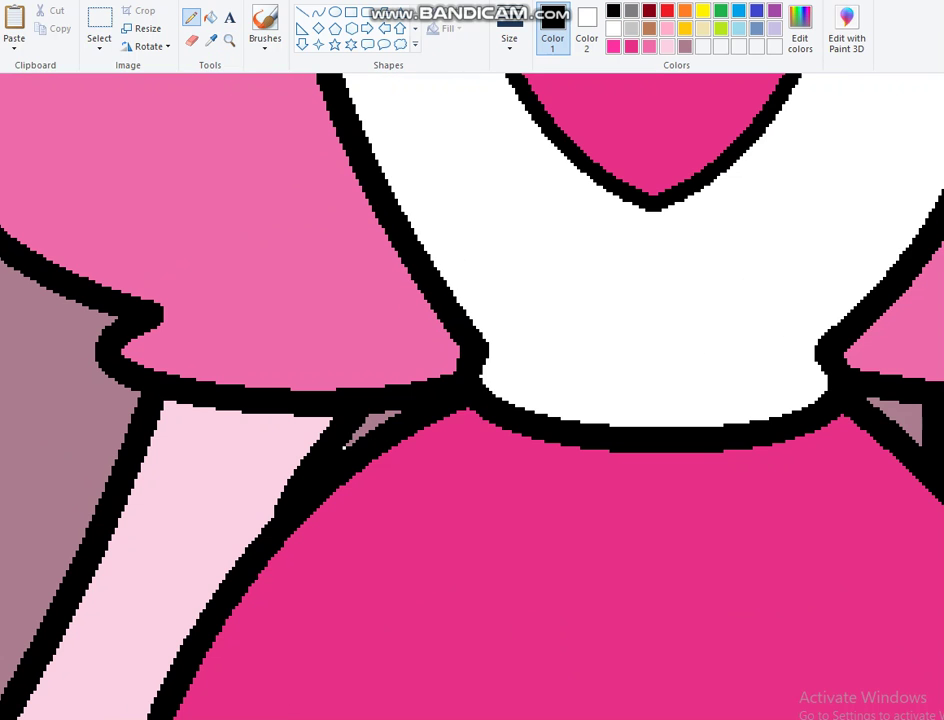
click(229, 40)
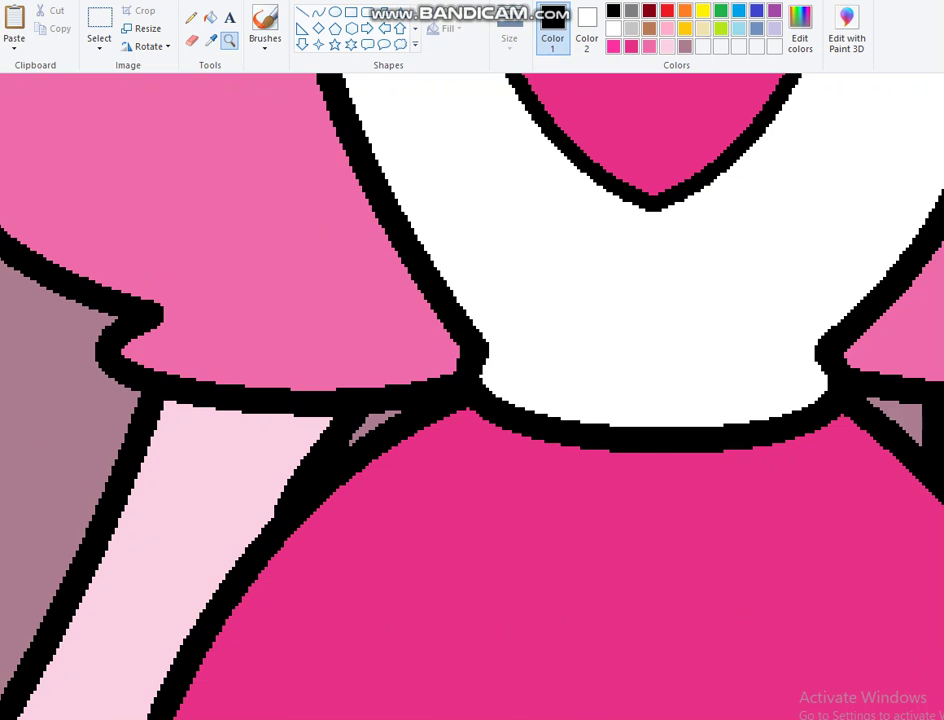
right_click(300, 200)
scroll(402, 305, up, 3)
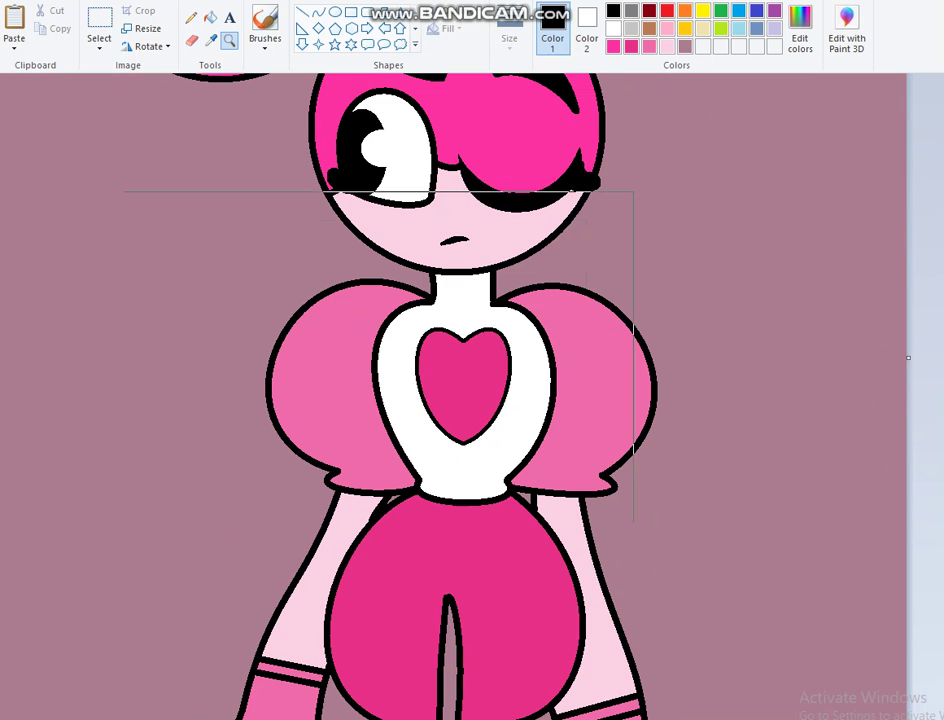
right_click(260, 343)
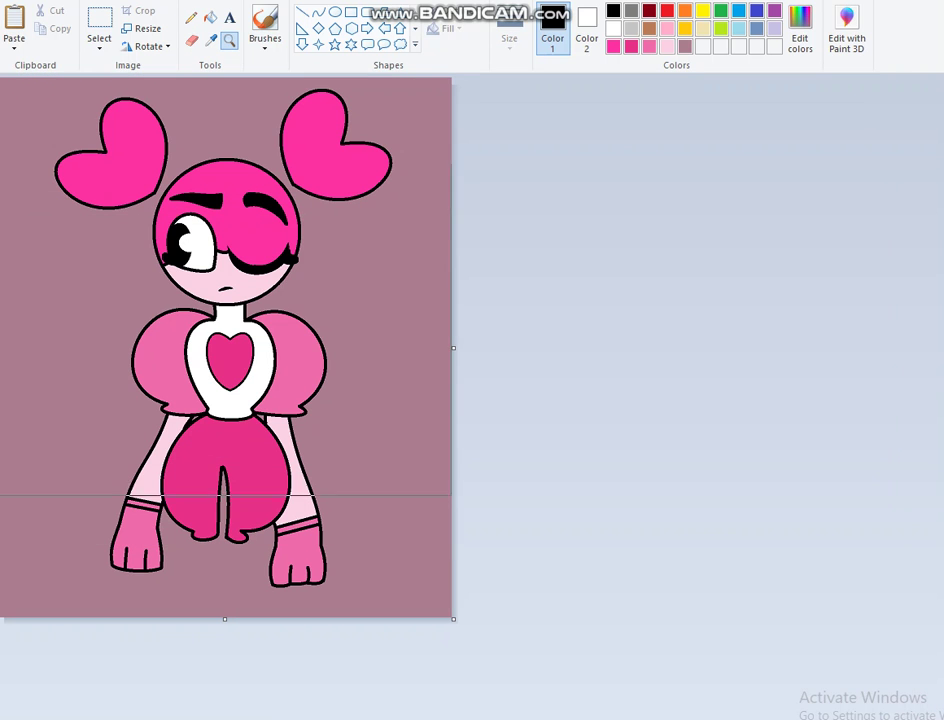